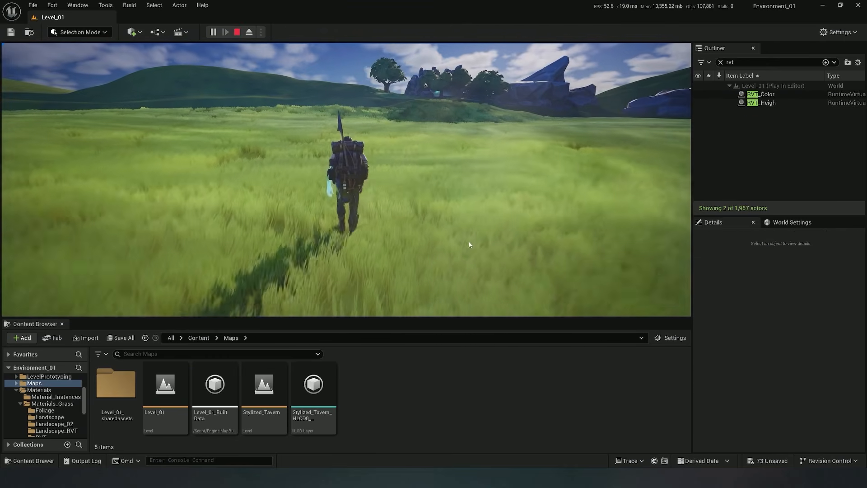
Step: Walk the character across the grass field in the running level to examine the grass from several directions
key(d)
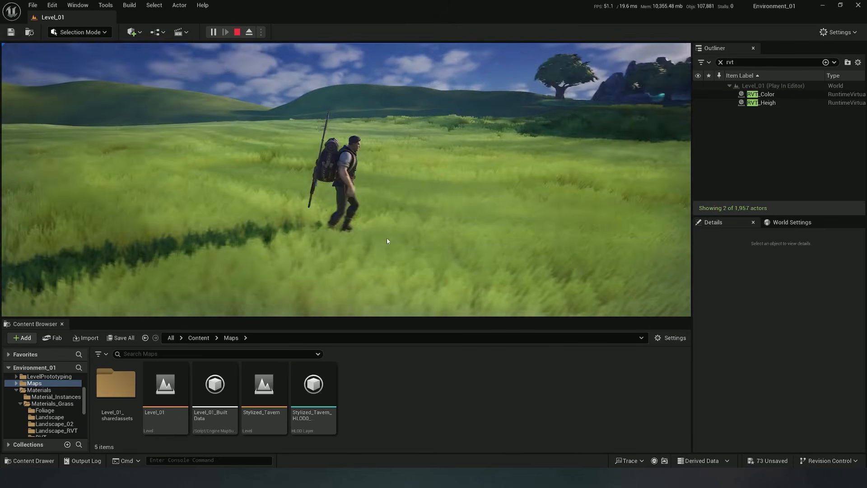
key(s)
key(s)
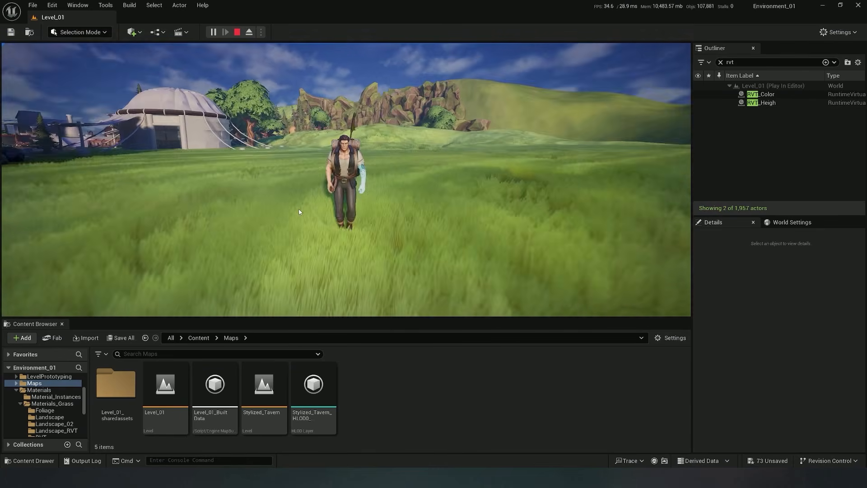
key(s)
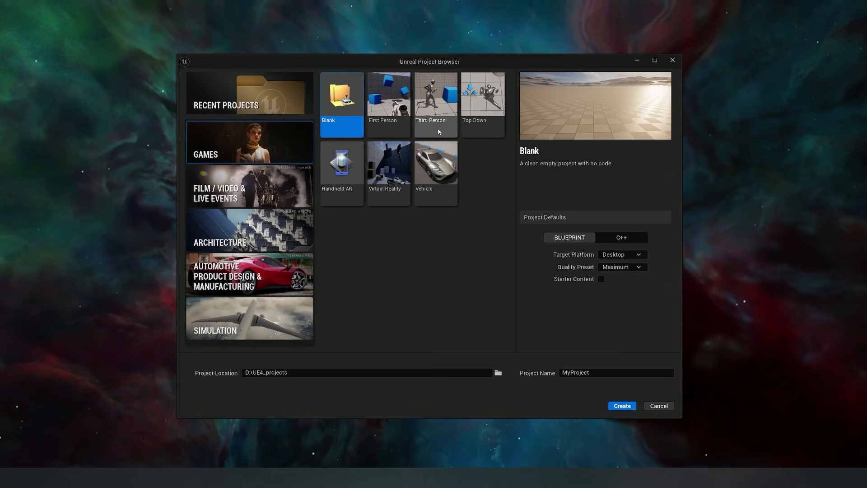
Step: Browse the game templates and choose Third Person for the new project
click(389, 106)
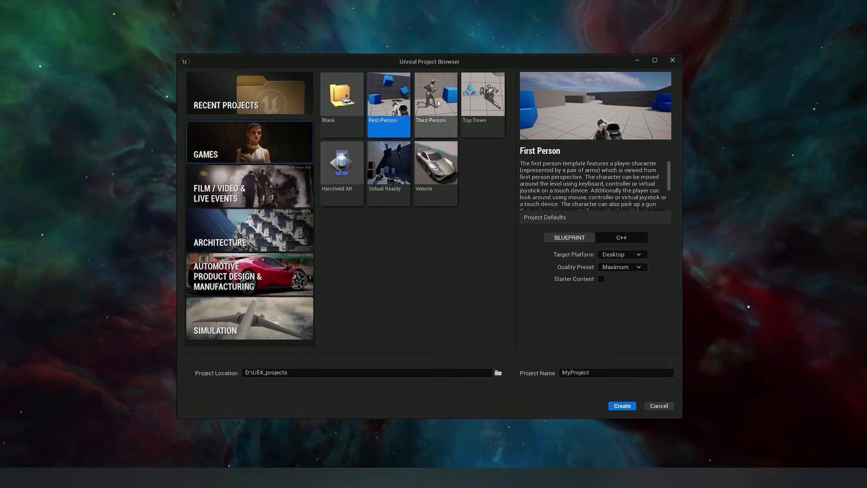
click(438, 103)
click(477, 104)
click(435, 167)
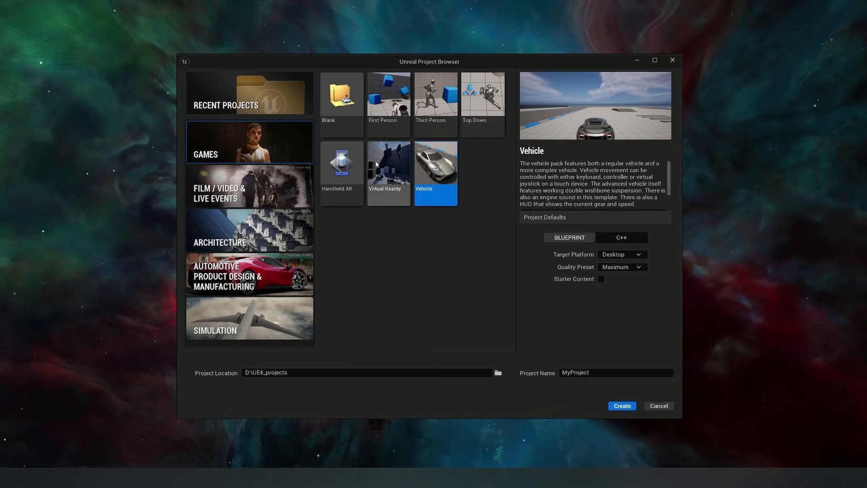
click(355, 162)
click(443, 94)
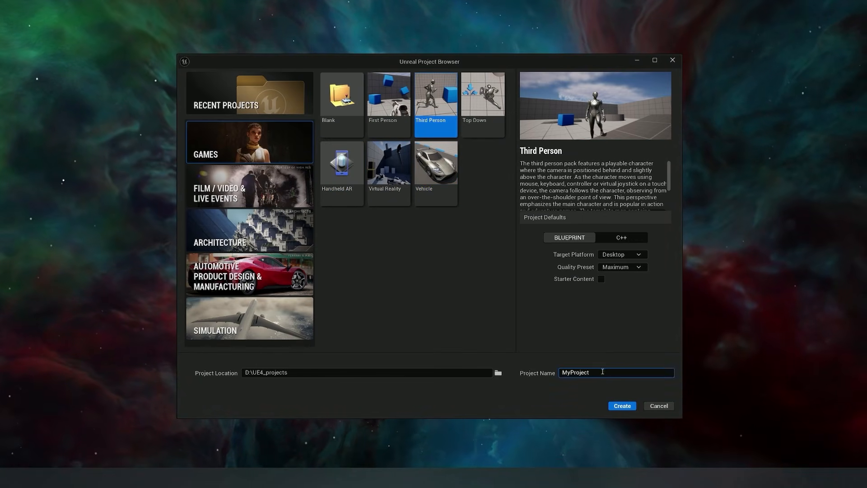
Step: Name the project Stylized_Grass and create it
text(Grass)
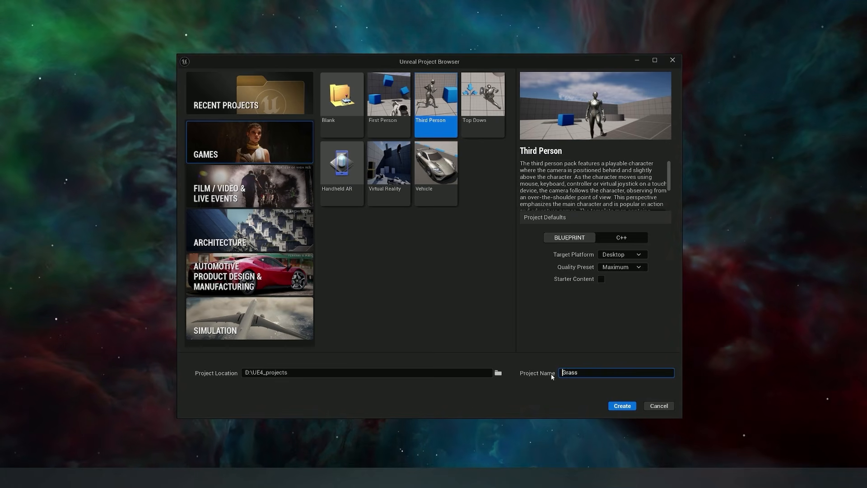
text(Stylized_)
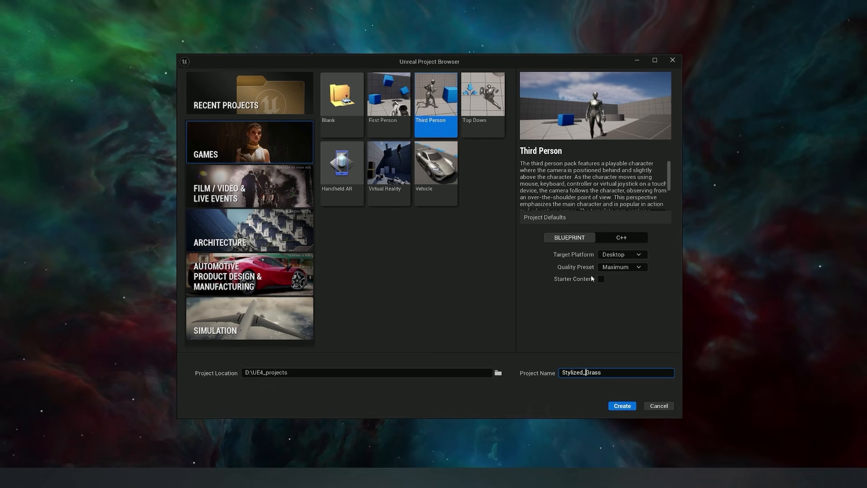
click(622, 406)
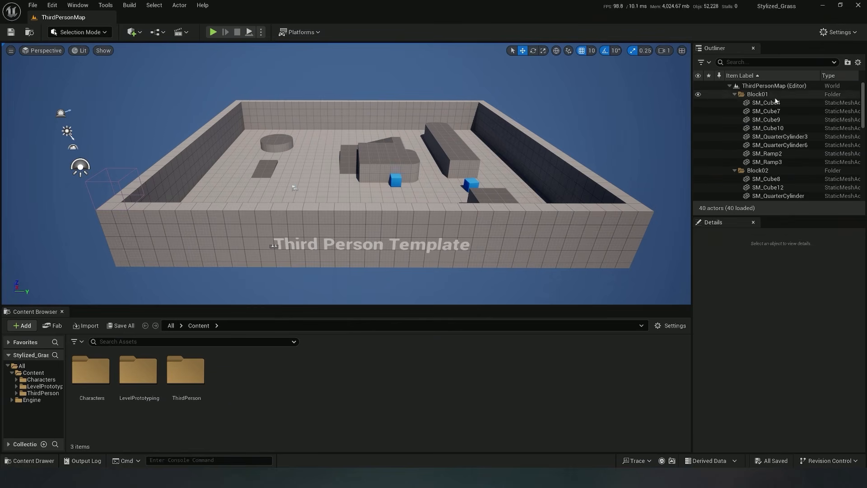
Step: Delete everything from the Block01 folder down to the last mesh listed before the Lighting folder
click(776, 96)
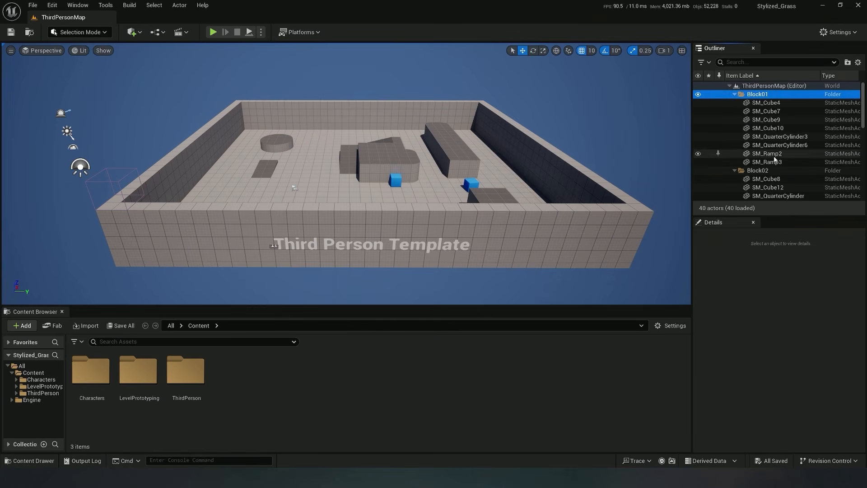
scroll(776, 170, down, 5)
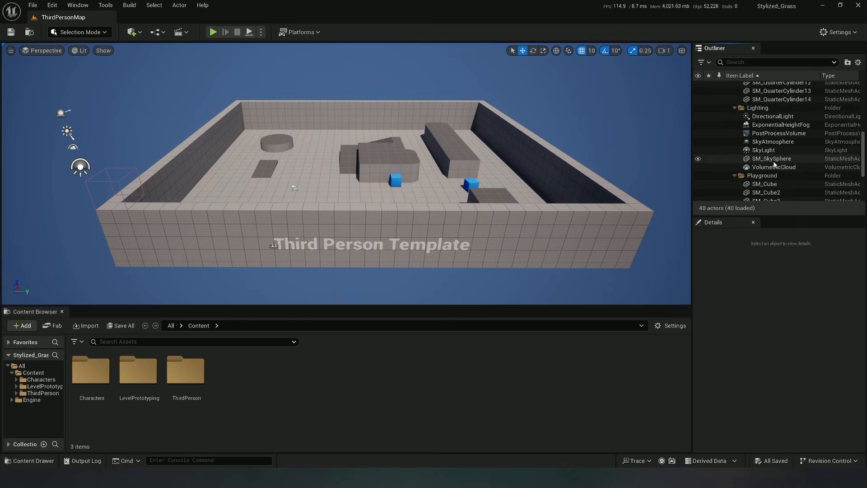
shift+click(790, 140)
key(Delete)
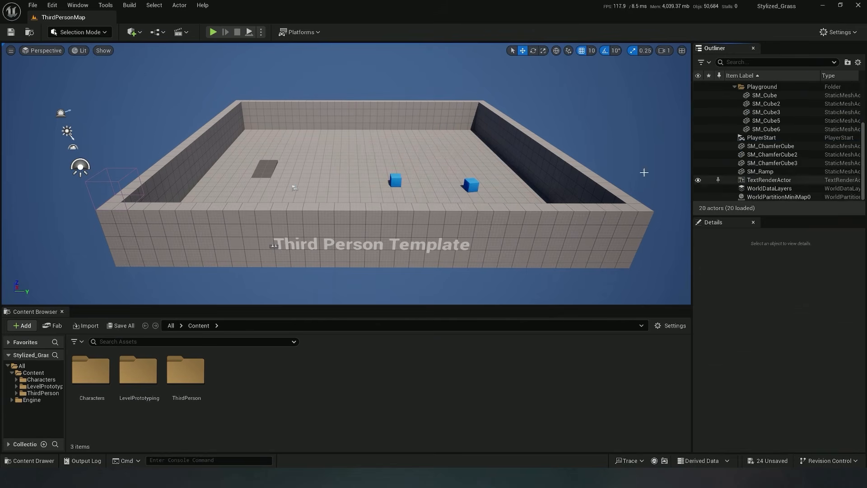
Step: Delete the Playground folder with its floor and wall cubes, along with the leftover ramp
click(396, 180)
scroll(766, 140, up, 3)
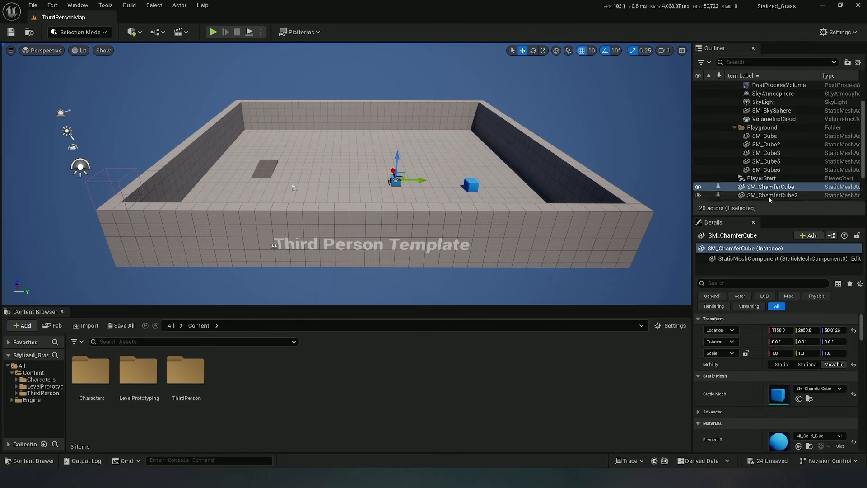
click(762, 162)
click(765, 170)
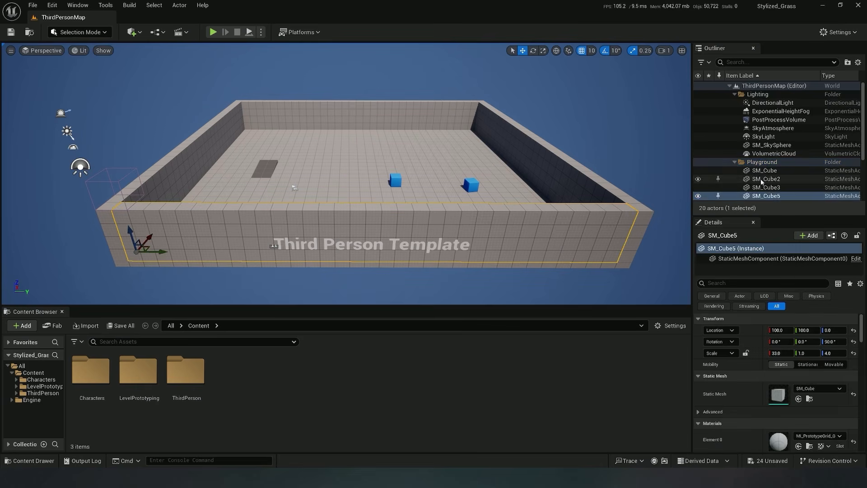
scroll(768, 158, down, 2)
shift+click(775, 163)
key(Delete)
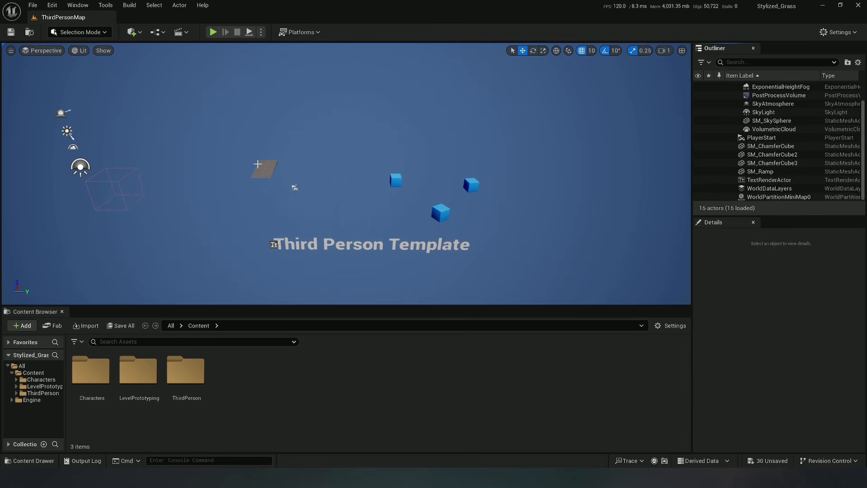
click(258, 164)
key(Delete)
Step: Switch to Landscape mode and set the new landscape's section size to 15×15 Quads
click(77, 35)
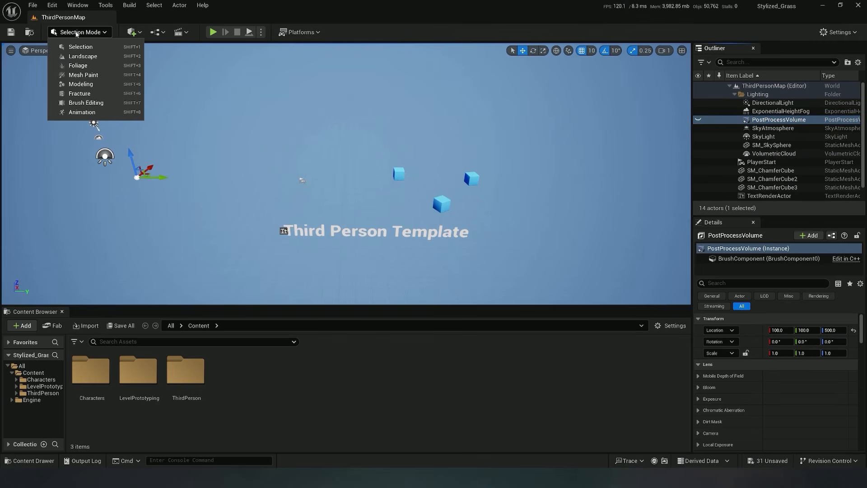
click(78, 56)
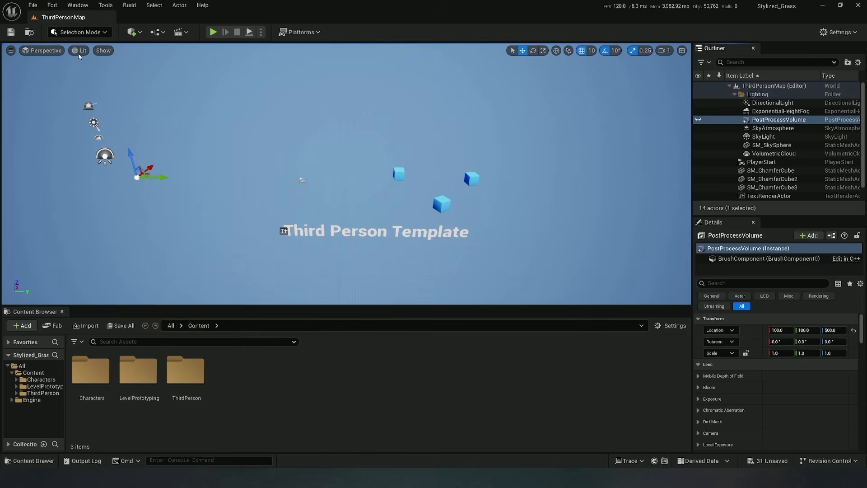
scroll(144, 210, down, 2)
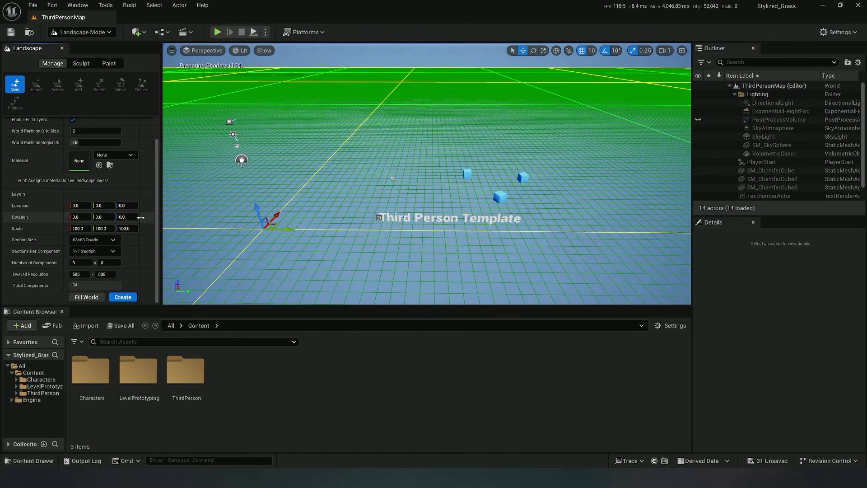
click(94, 239)
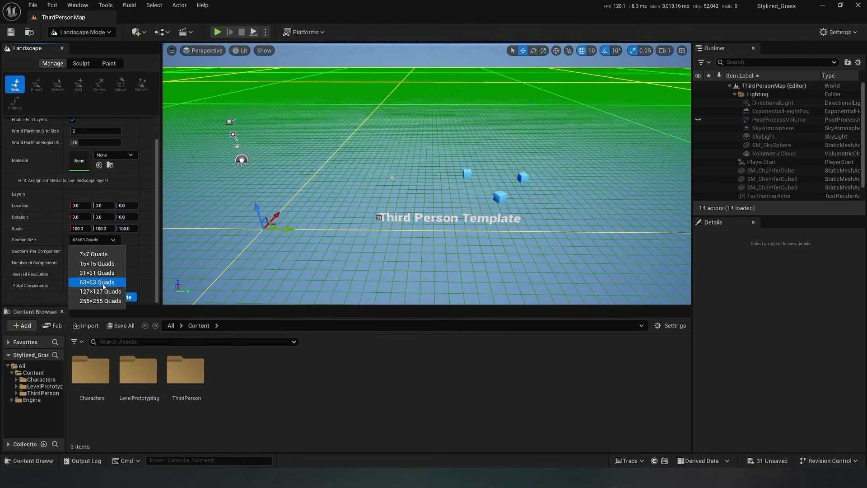
key(s)
right_drag(540, 208, 510, 230)
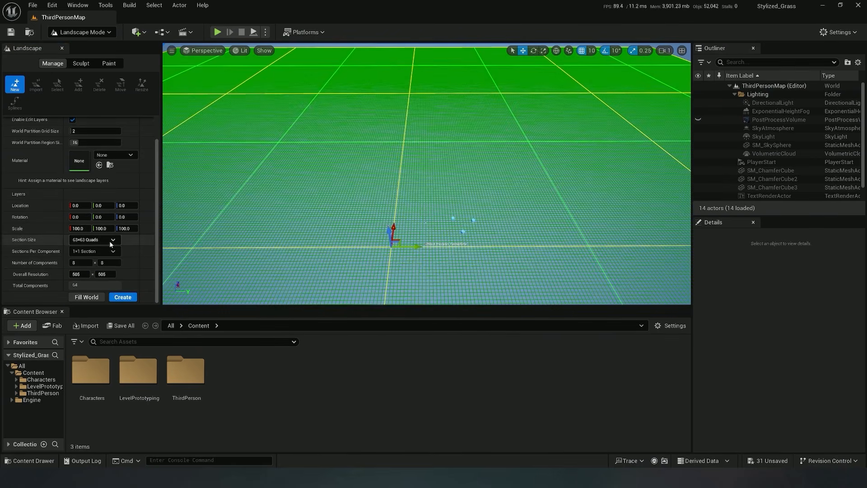
click(94, 240)
click(86, 265)
key(w)
mouse_move(426, 234)
right_down()
mouse_move(424, 256)
mouse_move(435, 228)
right_up()
scroll(425, 248, up, 5)
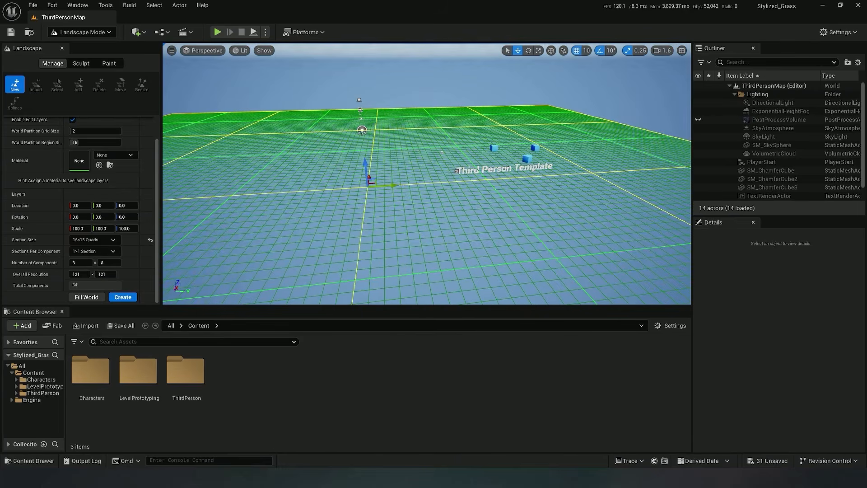
Step: Try a section size of 7×7 Quads for the new landscape
click(115, 241)
click(101, 255)
key(s)
right_drag(456, 200, 427, 201)
Step: Set the section size back to 15×15 Quads and create the landscape
click(115, 240)
click(95, 266)
right_drag(612, 281, 643, 279)
key(w)
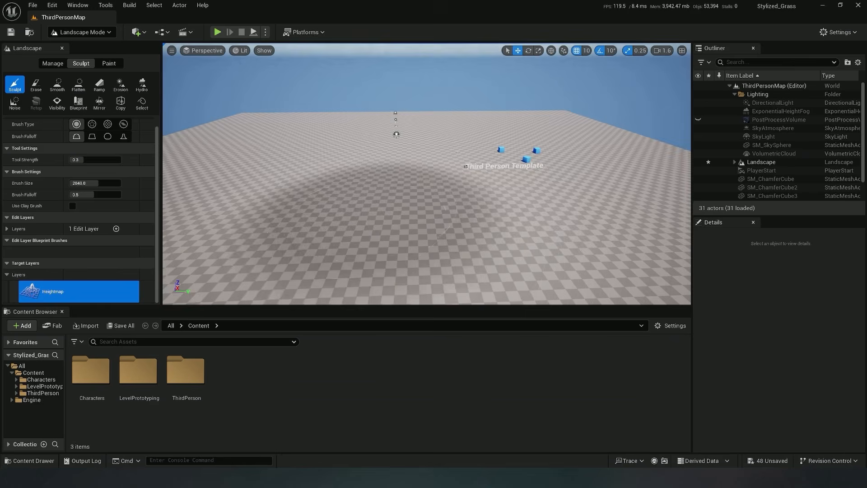
Step: Sculpt raised hills along the far edge and the near side of the flat landscape
right_drag(337, 206, 330, 190)
key(s)
key(a)
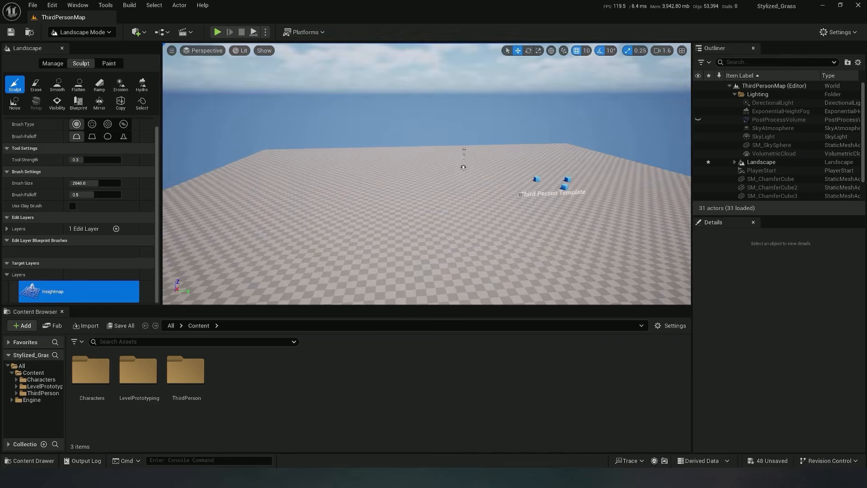
key(s)
mouse_move(397, 212)
right_down()
mouse_move(419, 235)
mouse_move(398, 206)
right_up()
key(s)
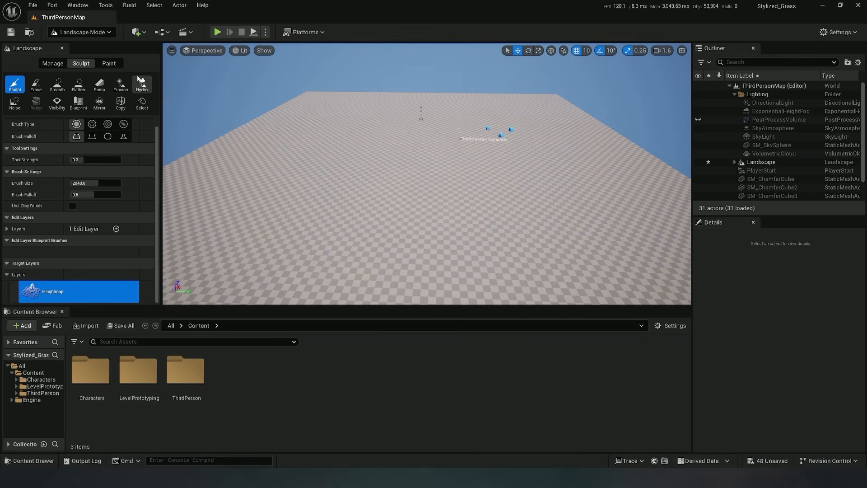
click(101, 33)
click(83, 56)
click(360, 92)
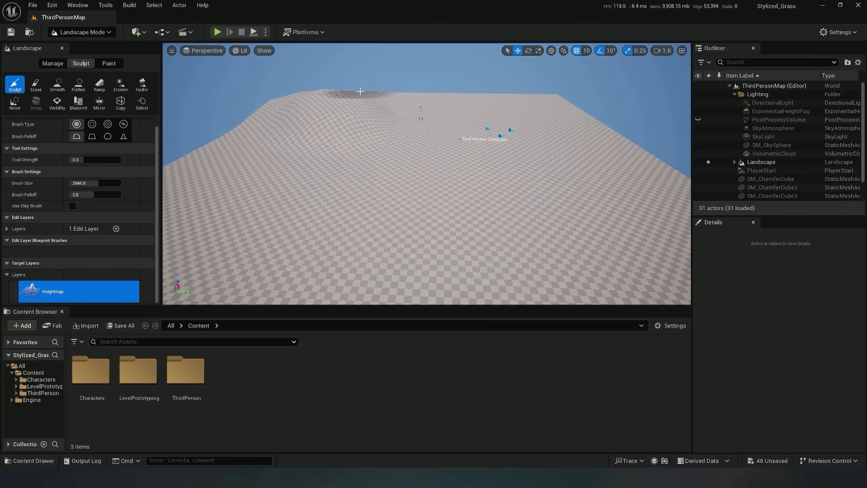
mouse_move(416, 96)
mouse_down()
mouse_move(551, 122)
mouse_move(526, 151)
mouse_move(565, 182)
mouse_move(638, 184)
mouse_up()
right_drag(638, 184, 596, 185)
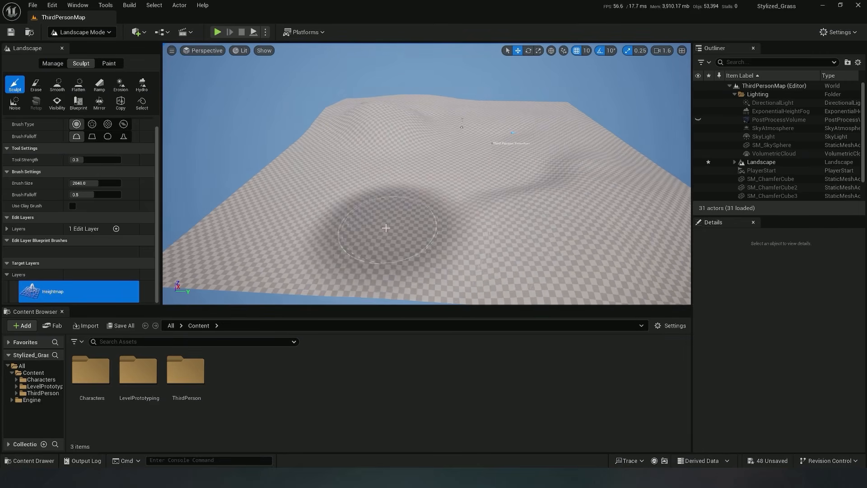
drag(385, 228, 413, 206)
Step: Smooth the sculpted hills and raise additional terrain along the landscape's right-hand edge
click(57, 84)
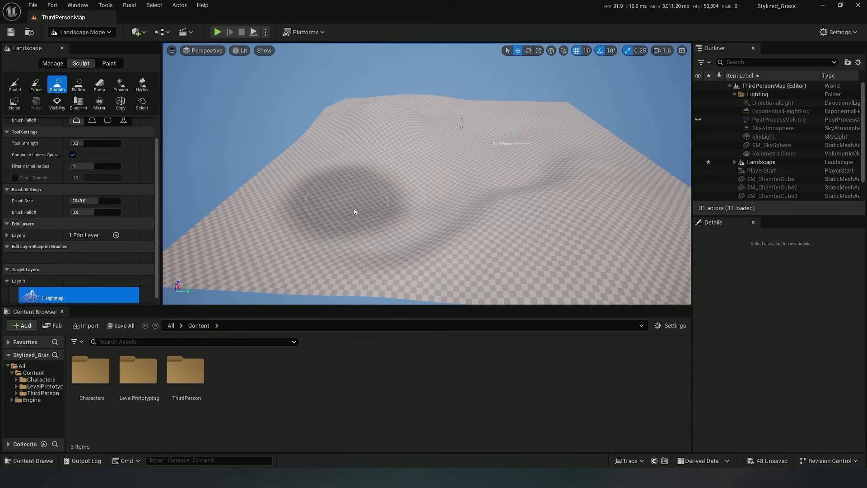
mouse_move(580, 158)
mouse_down()
mouse_move(470, 116)
mouse_move(583, 220)
mouse_move(362, 116)
mouse_move(559, 190)
mouse_up()
click(14, 84)
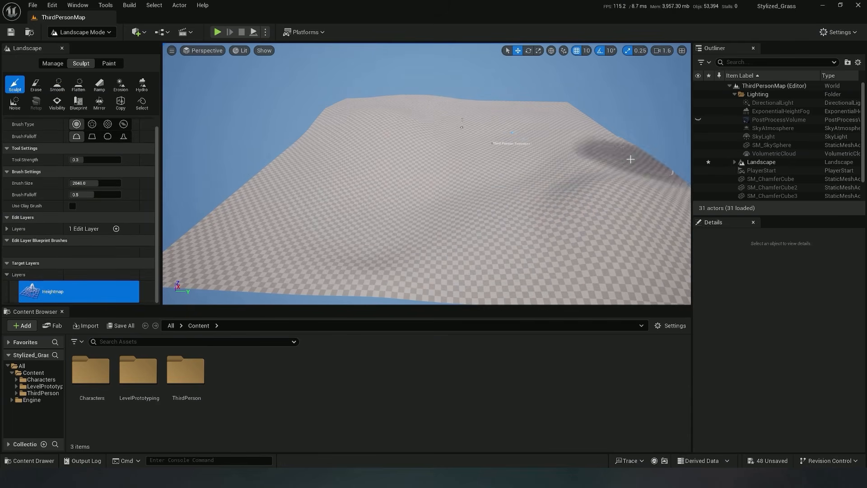
click(57, 84)
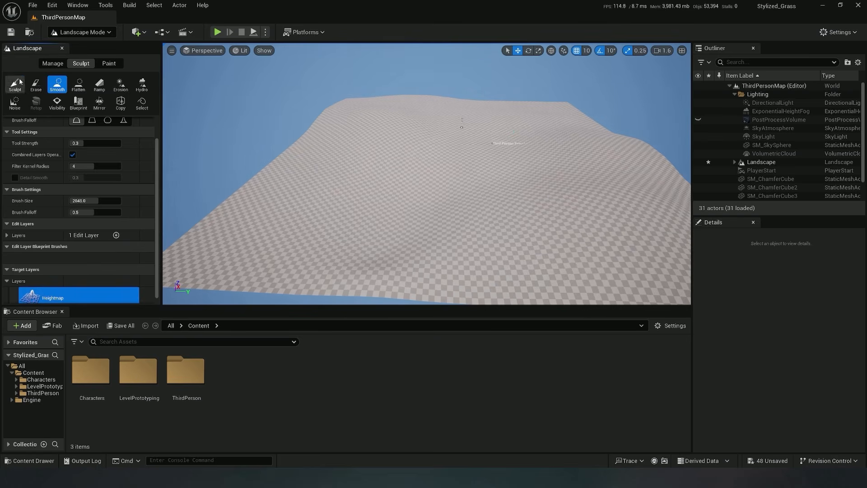
click(15, 84)
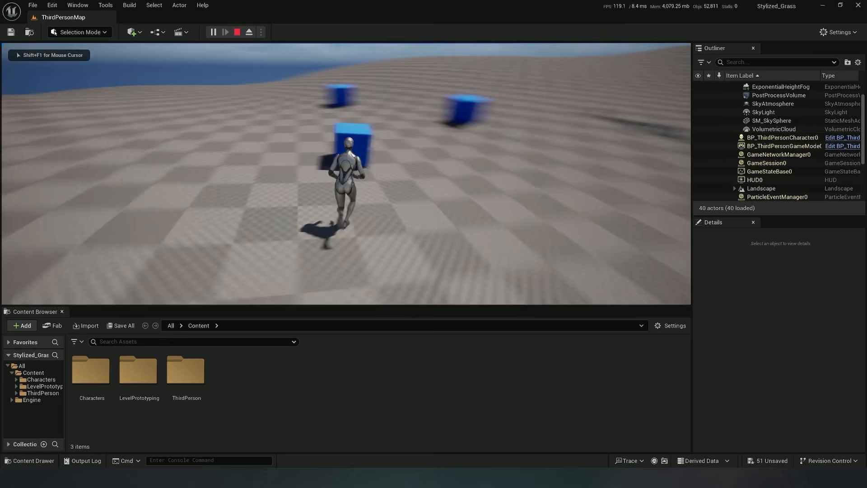
Step: Run the character over the sculpted landscape in play mode and end the test
key(w)
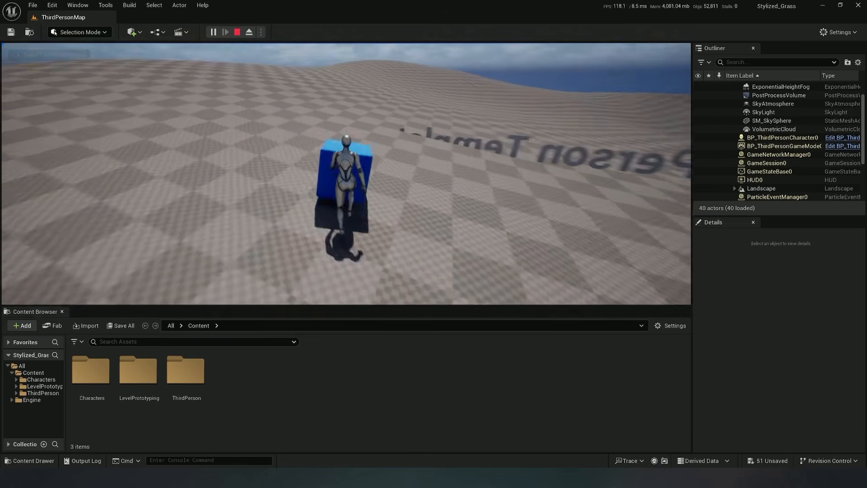
key(Escape)
Step: Create a folder named Stylized_Grass inside Content and enlarge the asset browser and its folder tree
click(12, 374)
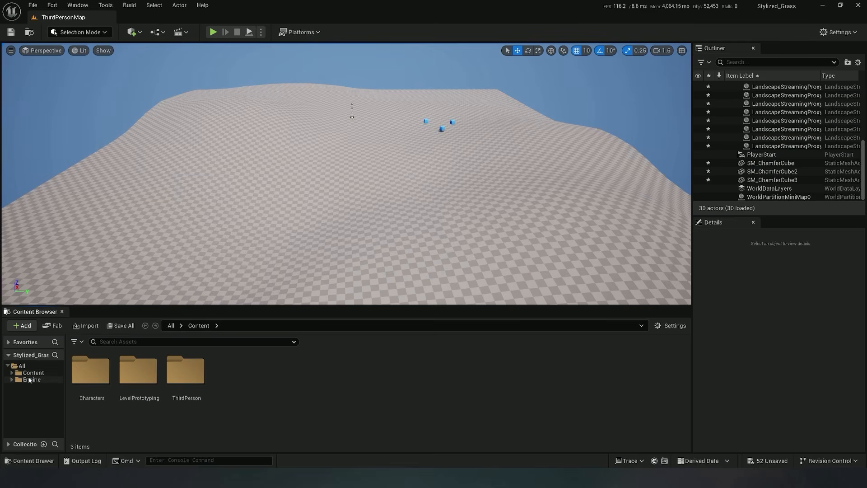
right_click(34, 374)
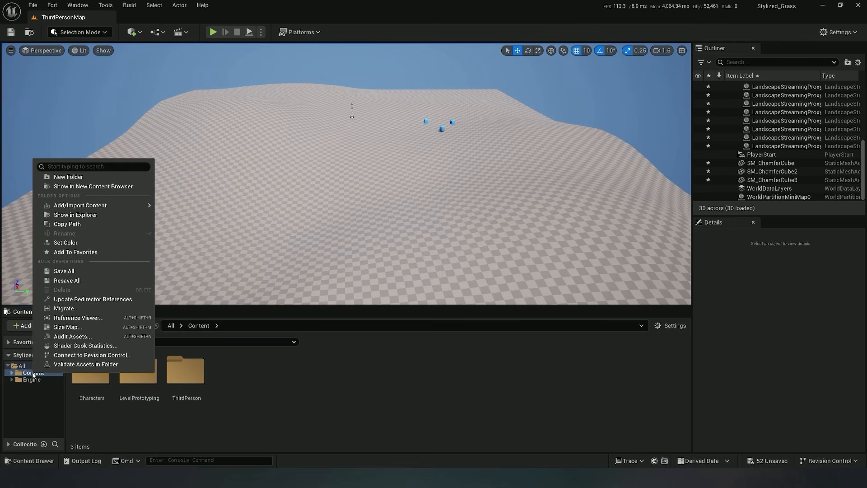
click(75, 176)
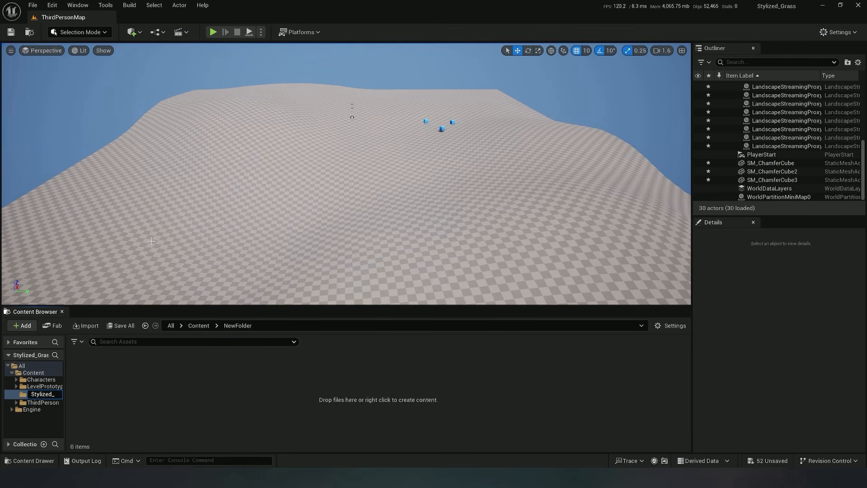
drag(66, 369, 106, 361)
drag(100, 306, 99, 165)
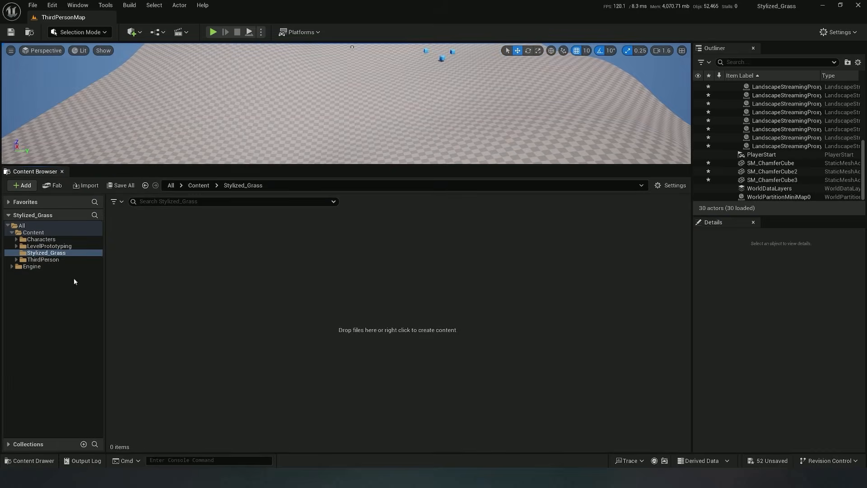
Step: Create the subfolders Maps, Textures and Materials inside the Stylized_Grass folder
right_click(60, 253)
click(96, 273)
text(Maps)
key(Return)
right_click(59, 252)
click(80, 271)
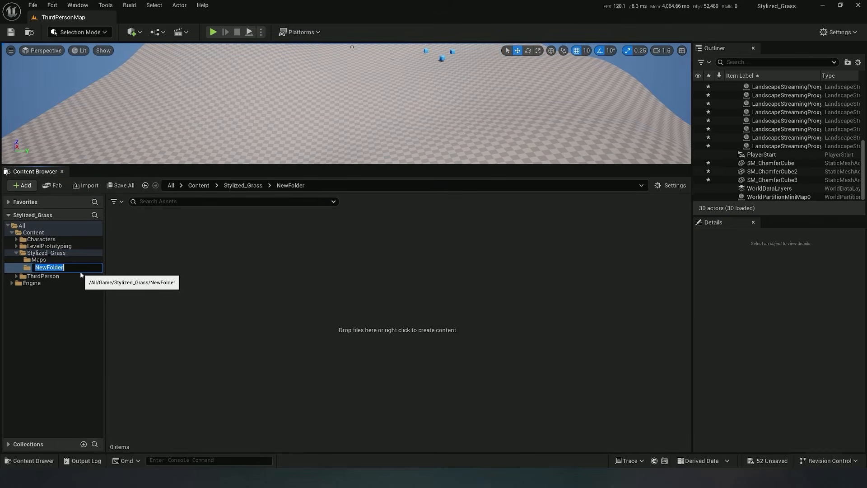
text(Textures)
key(Return)
right_click(61, 254)
click(80, 271)
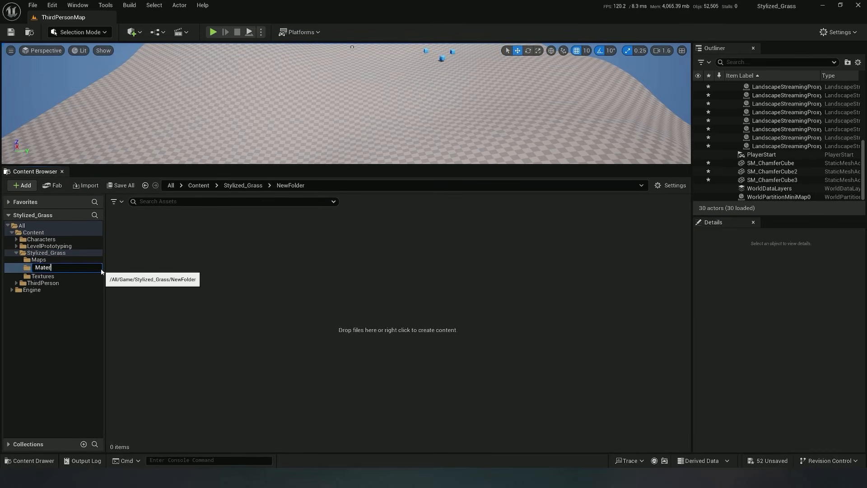
text(Materials)
key(Return)
Step: Shrink the asset browser's height to enlarge the viewport and frame the whole landscape in the view
drag(164, 165, 172, 257)
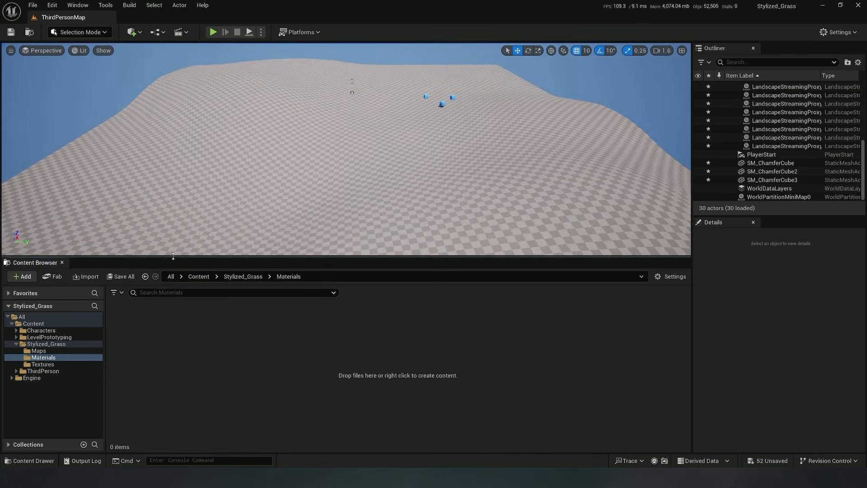
key(s)
mouse_move(253, 190)
right_down()
mouse_move(244, 183)
mouse_move(252, 176)
right_up()
key(w)
Step: Import the T_Grass_01, T_Grass_02 and T_Ground textures into the Textures folder
click(42, 364)
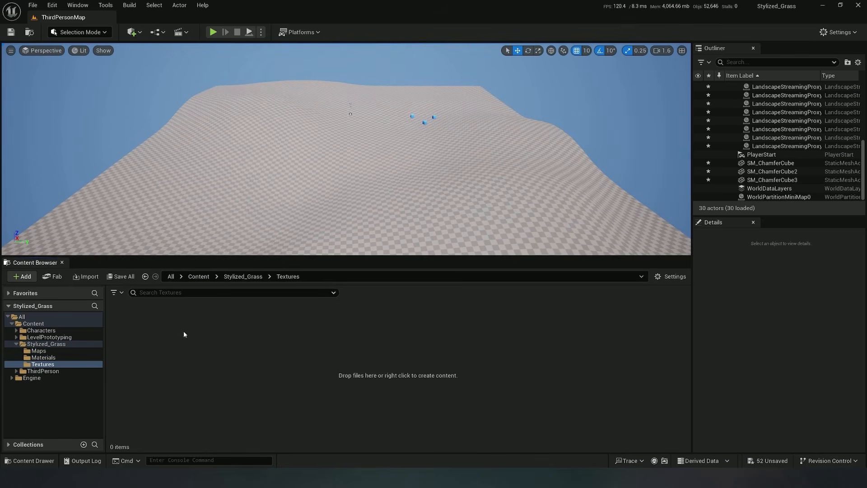
right_click(183, 334)
click(253, 126)
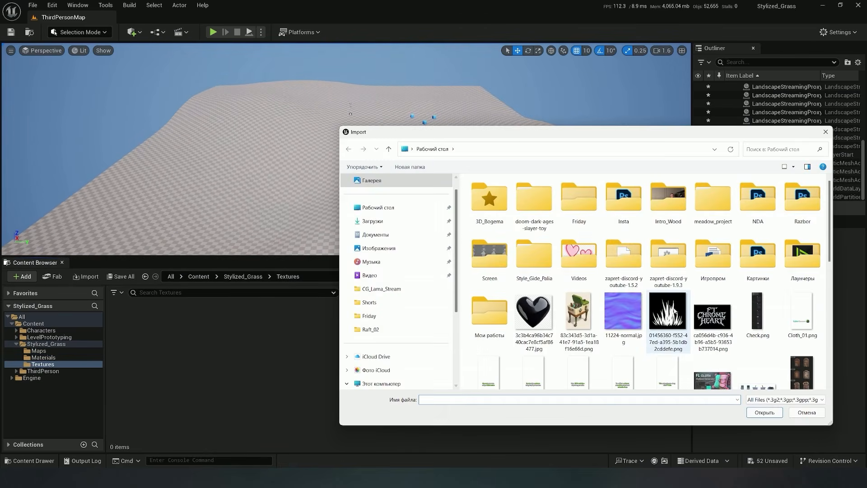
scroll(668, 294, down, 10)
click(668, 285)
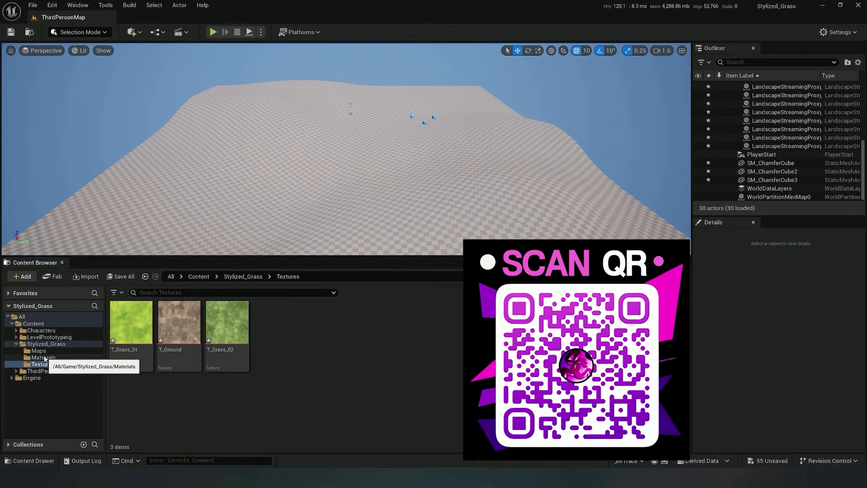
Step: Create a material named M_Landscape in the Materials folder
click(45, 358)
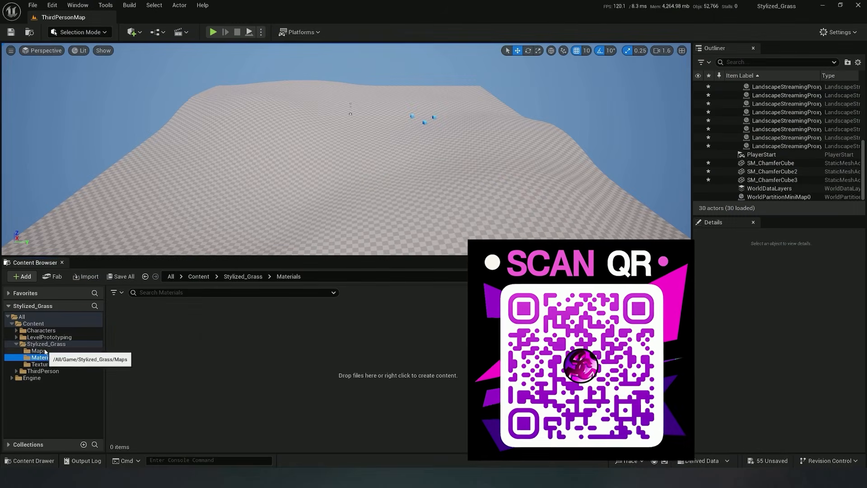
click(44, 364)
click(49, 358)
right_click(196, 344)
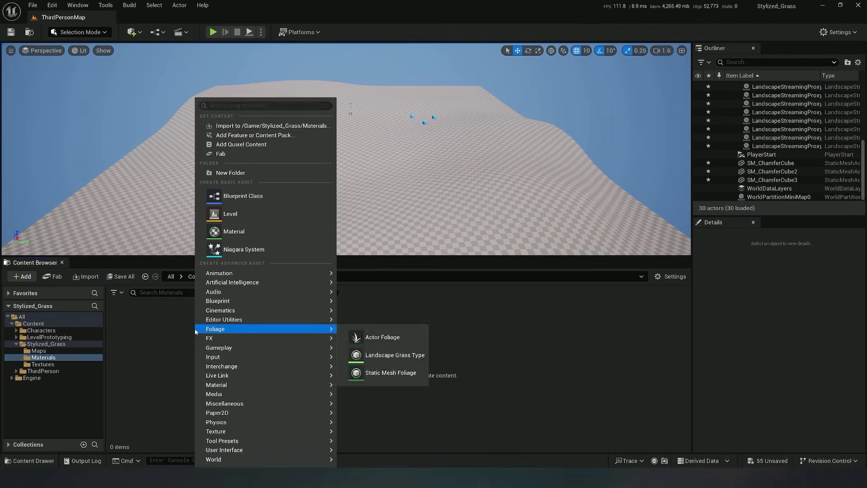
click(232, 239)
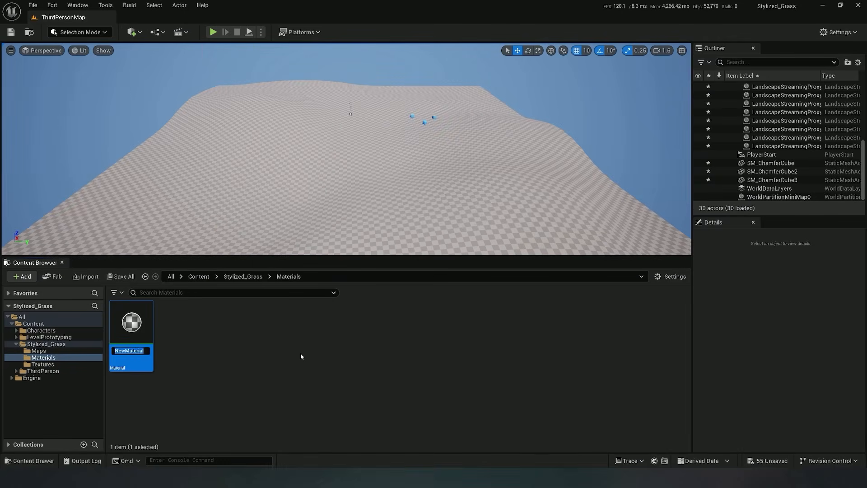
text(M_Landscape)
key(Return)
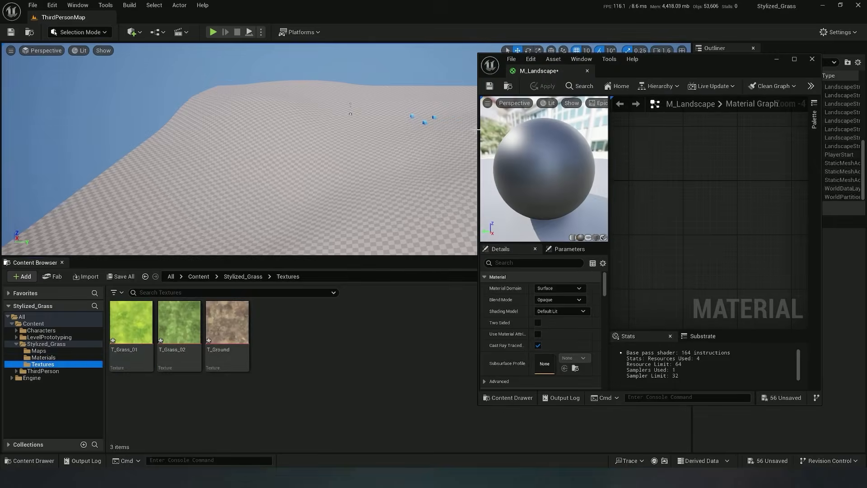
Step: Bring the T_Grass_01, T_Grass_02 and T_Ground textures into the M_Landscape graph and stack their samples beside the material output node
drag(131, 322, 639, 203)
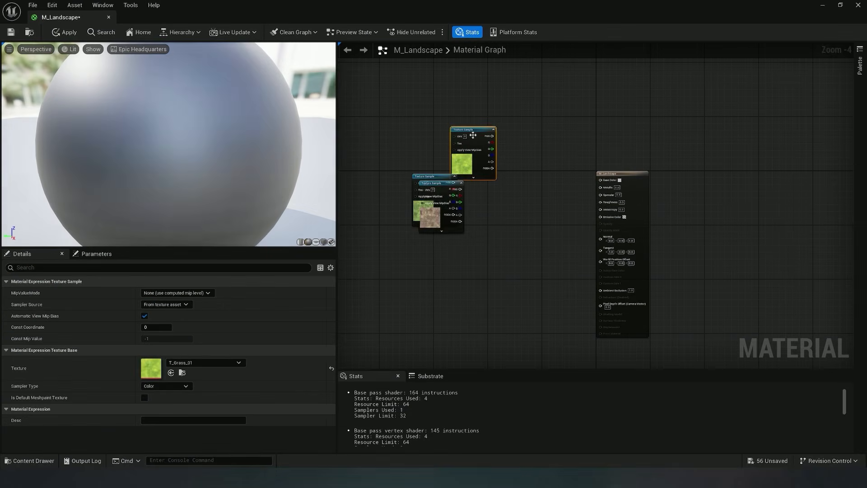
drag(504, 342, 505, 344)
drag(472, 261, 425, 285)
click(499, 202)
right_drag(499, 202, 525, 162)
drag(646, 134, 656, 114)
Step: Add a Landscape Layer Blend node between the texture samples and the material output node
right_drag(526, 162, 541, 177)
right_click(541, 177)
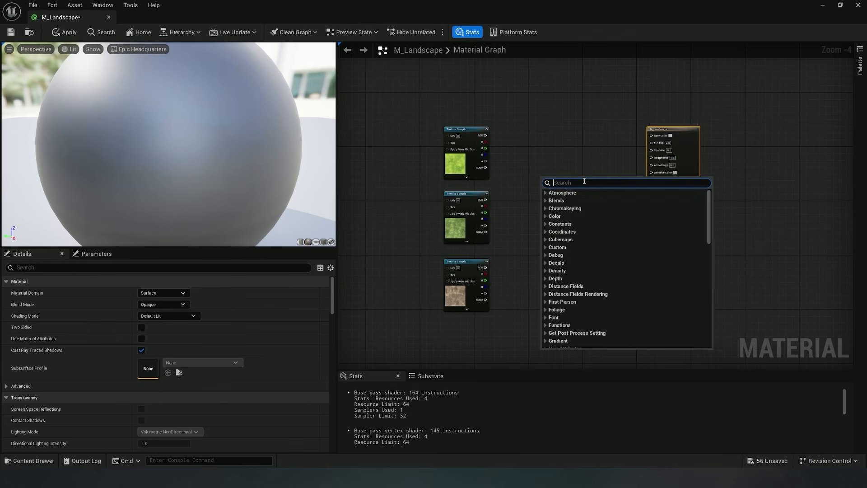
text(lands)
click(599, 217)
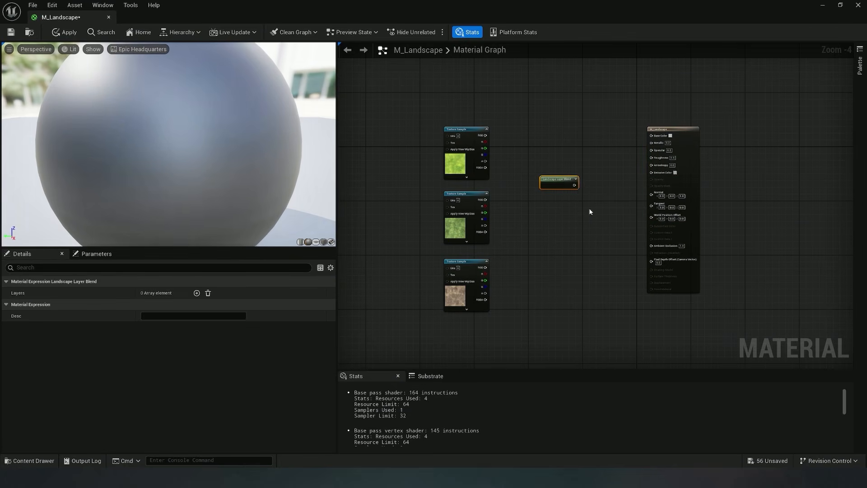
drag(560, 183, 581, 168)
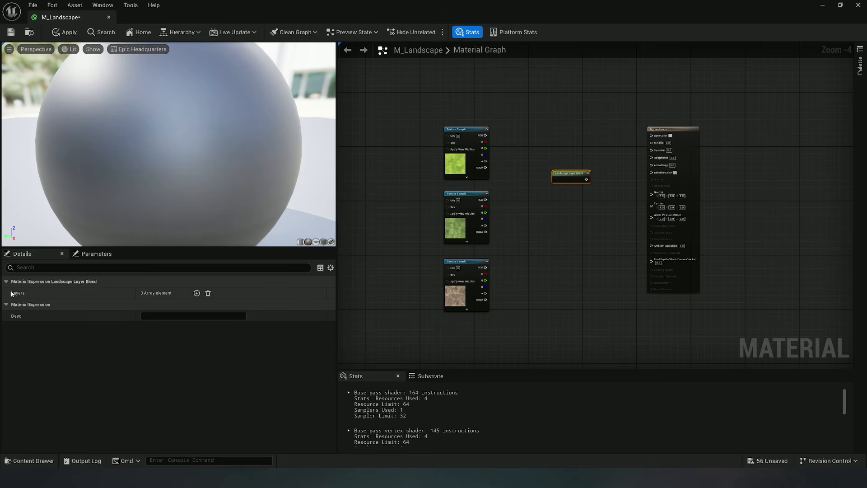
Step: Add a first layer named Grass_01 with LB Weight Blend to the Landscape Layer Blend node
click(196, 293)
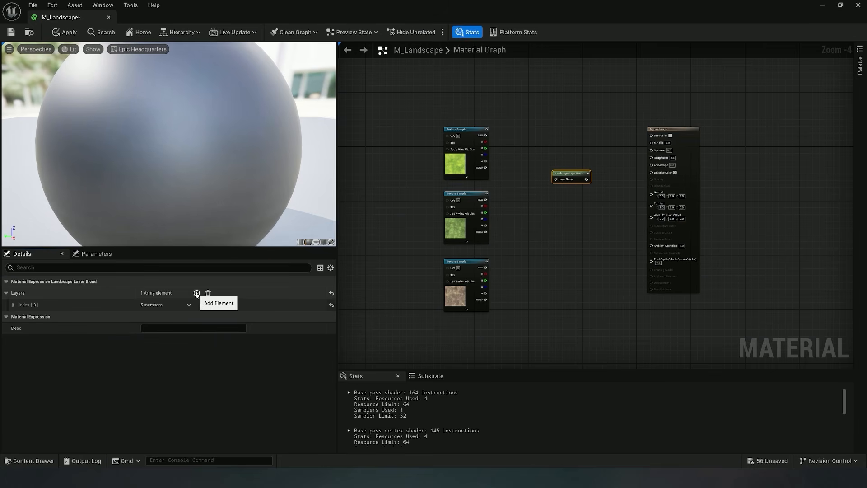
click(13, 306)
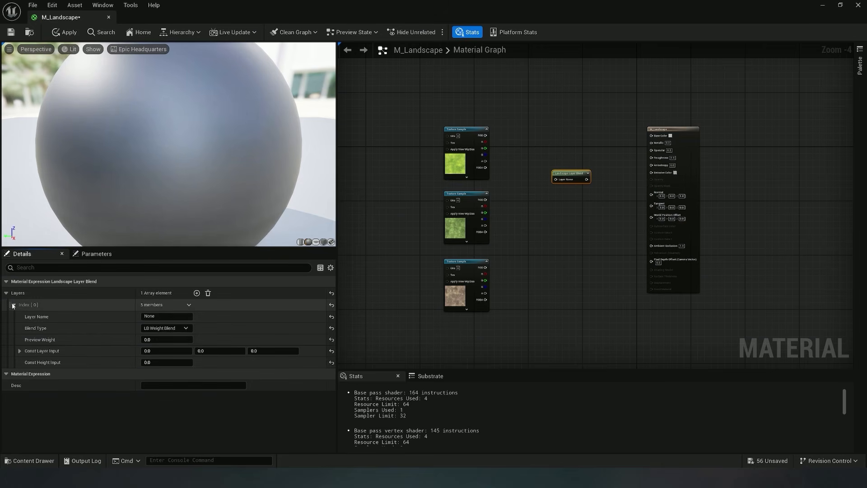
click(172, 328)
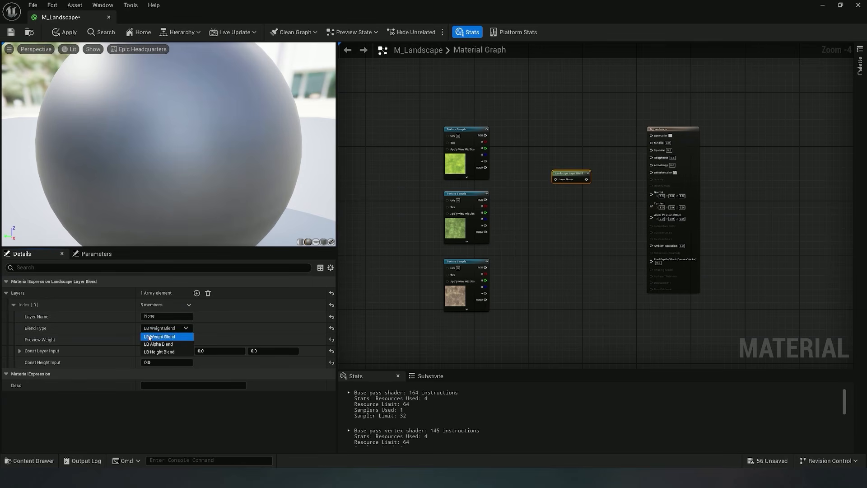
click(174, 336)
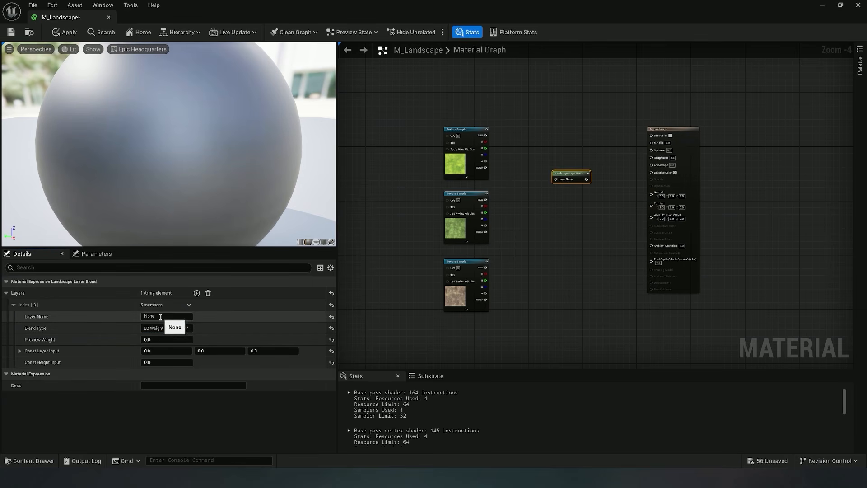
click(468, 135)
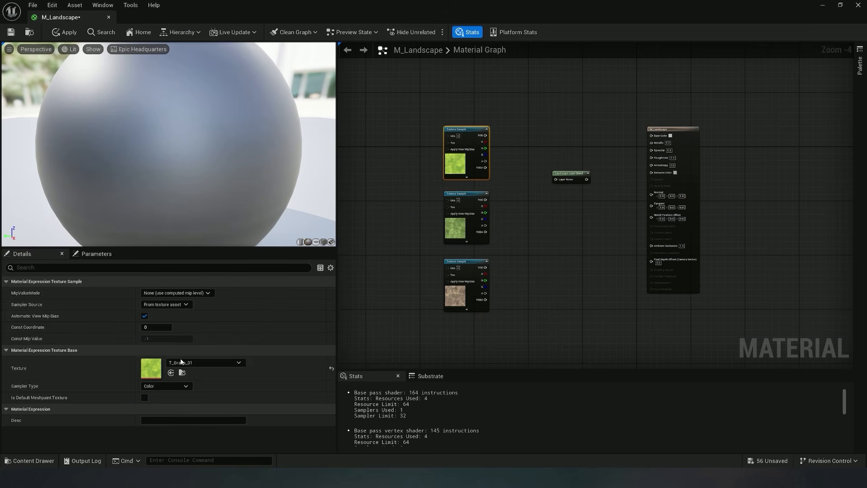
click(565, 179)
click(162, 316)
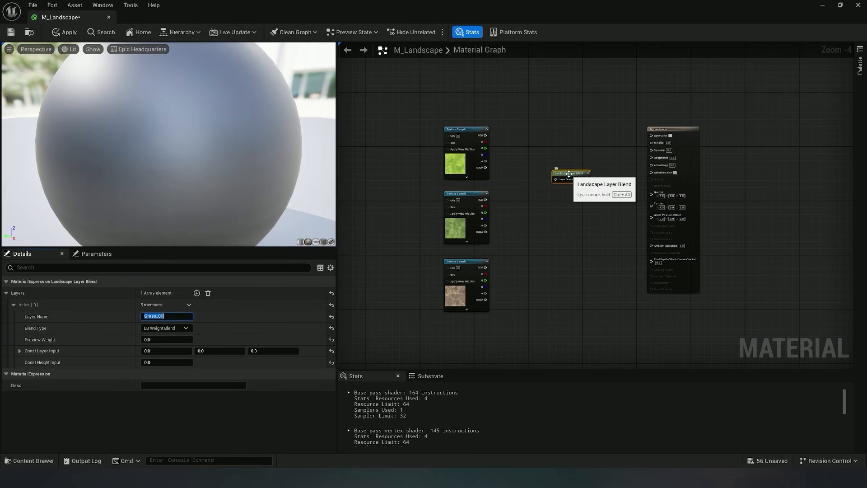
Step: Add a second layer named Grass_02 to the Landscape Layer Blend node
click(197, 293)
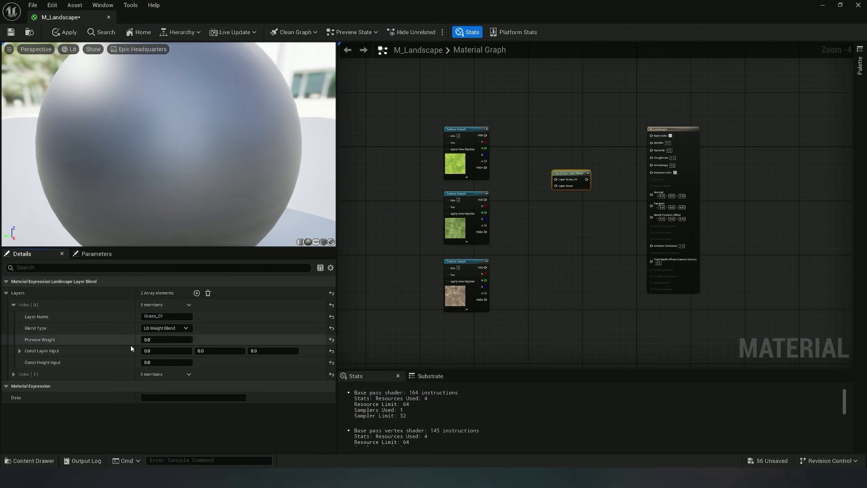
click(14, 374)
click(166, 385)
scroll(166, 386, down, 1)
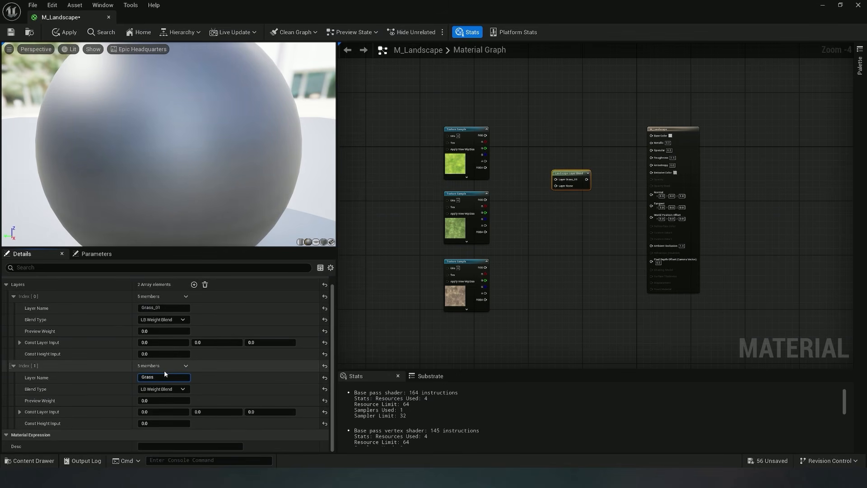
key(Return)
Step: Add a third layer named Grass_03 to the Landscape Layer Blend node
click(194, 285)
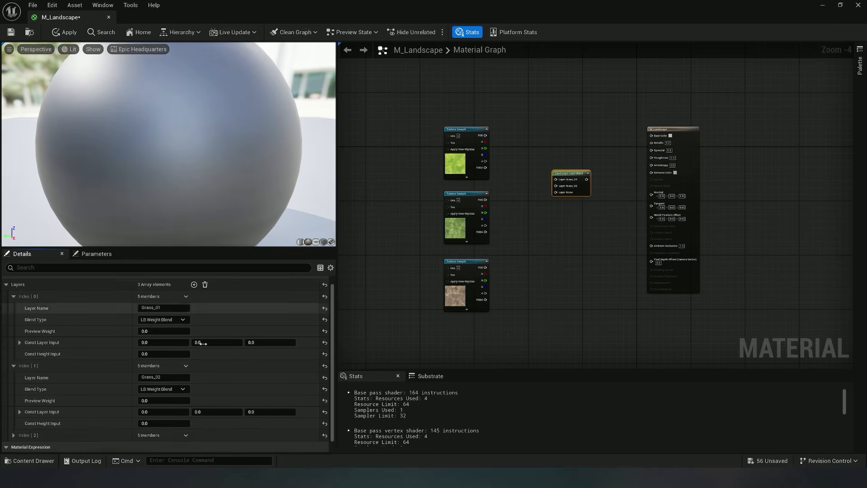
scroll(193, 364, down, 1)
click(175, 427)
click(14, 423)
scroll(167, 406, down, 3)
click(167, 393)
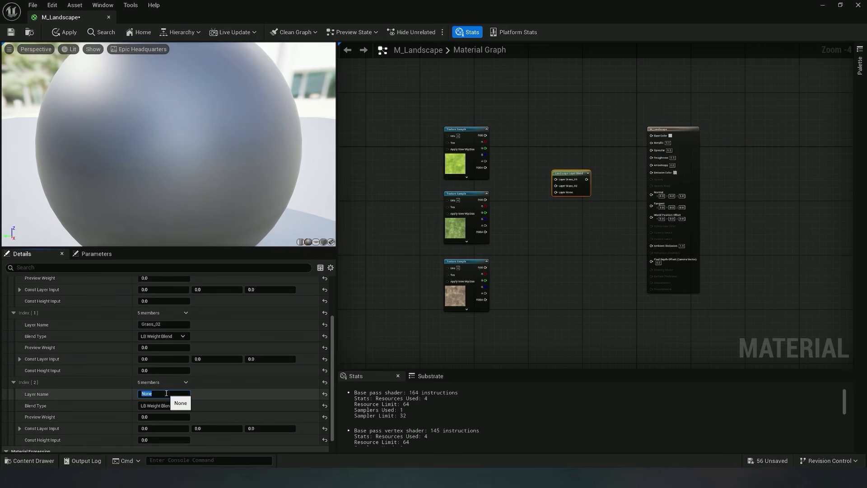
Step: Add another layer named Ground at the end of the Landscape Layer Blend node's layer list
scroll(166, 392, up, 5)
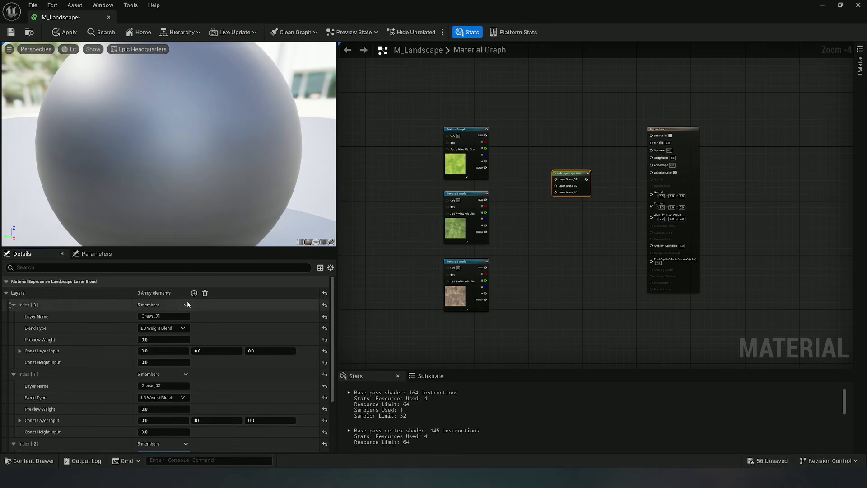
click(195, 293)
scroll(186, 355, down, 5)
click(14, 423)
scroll(161, 405, down, 3)
click(164, 381)
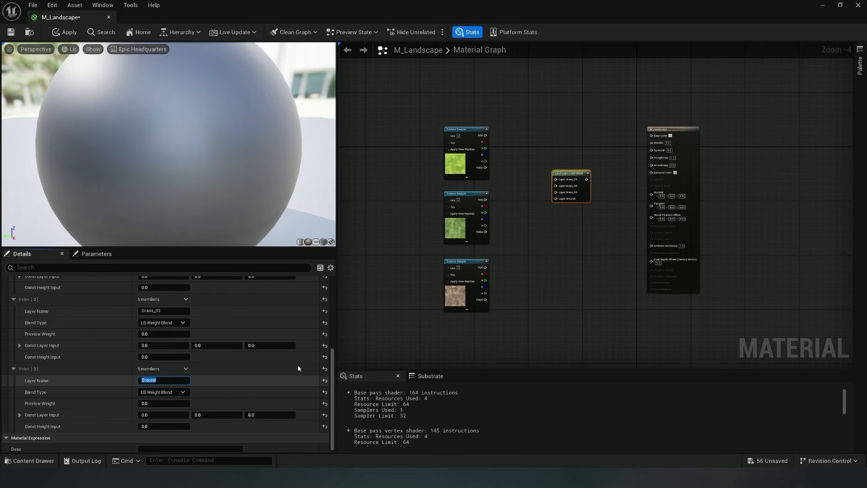
click(372, 331)
Step: Connect the RGB outputs of the two grass samples and the ground sample to Layer Grass_01, Layer Grass_02 and Layer Ground
click(570, 187)
scroll(536, 217, up, 1)
right_drag(536, 217, 518, 224)
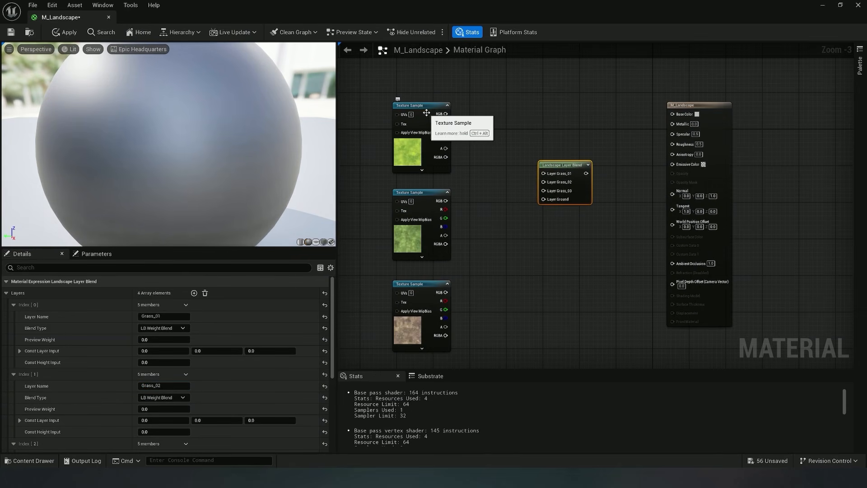
drag(547, 175, 544, 173)
drag(446, 201, 544, 182)
drag(446, 292, 543, 200)
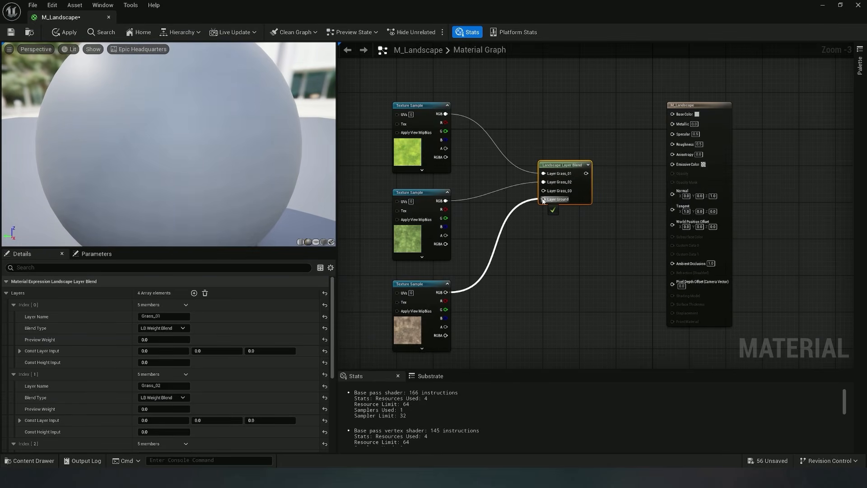
Step: Delete the unconnected Grass_03 layer from the Landscape Layer Blend node
click(426, 213)
right_drag(454, 265, 448, 249)
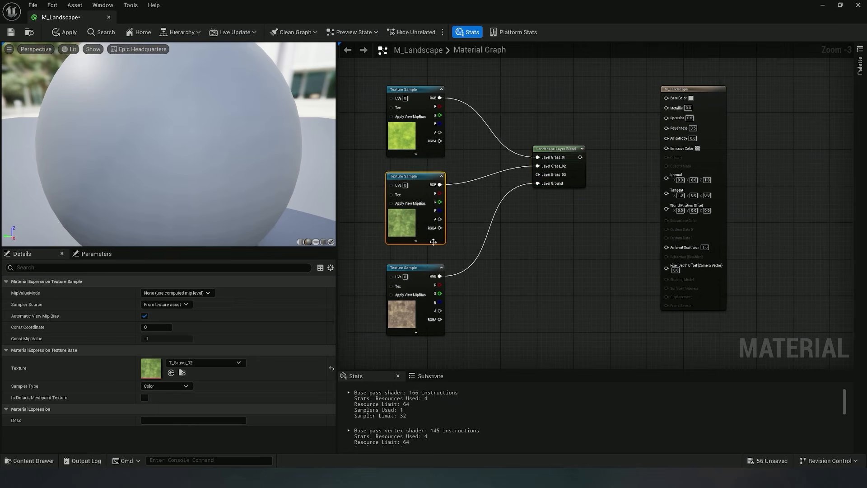
click(561, 150)
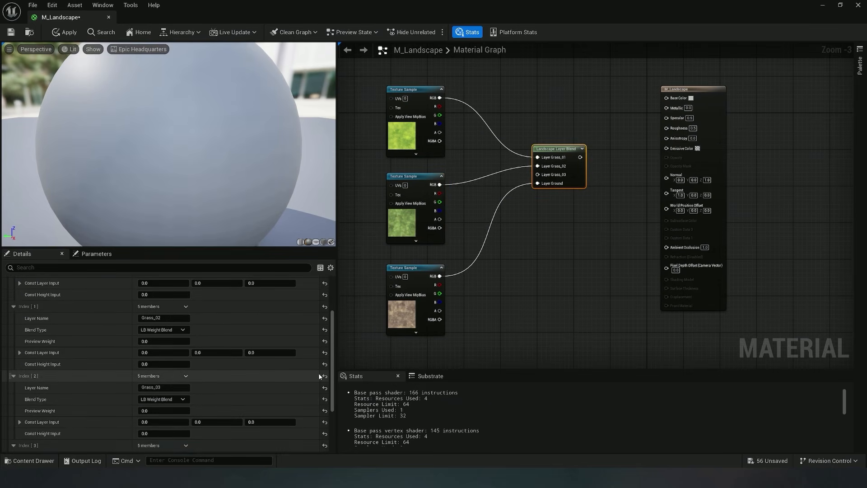
scroll(281, 382, down, 2)
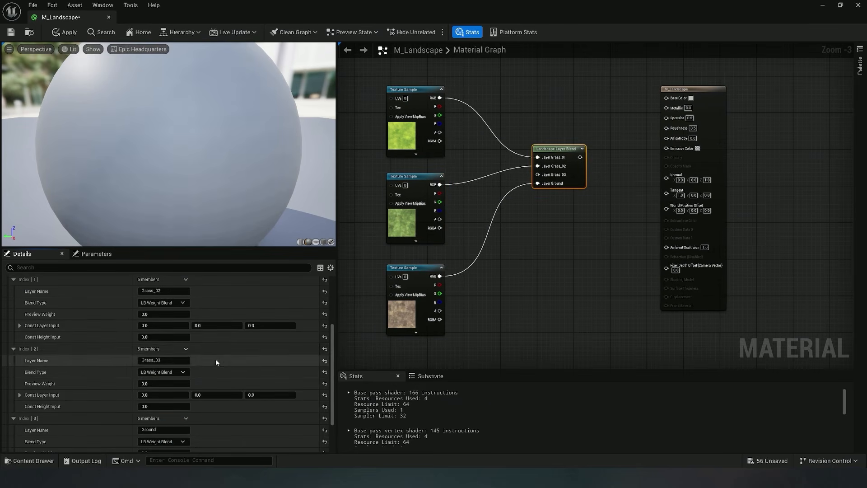
click(186, 348)
click(197, 368)
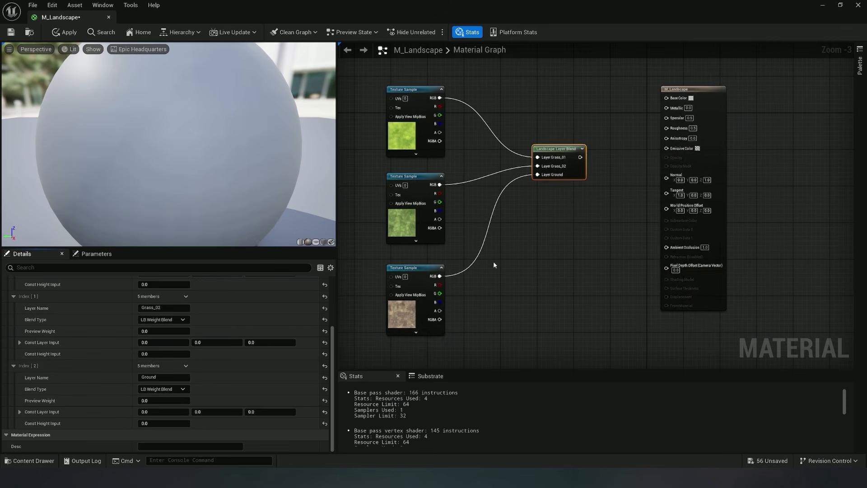
Step: Connect the Landscape Layer Blend output to the material's Base Color input
right_drag(543, 249, 536, 255)
drag(381, 80, 502, 317)
right_drag(543, 284, 527, 283)
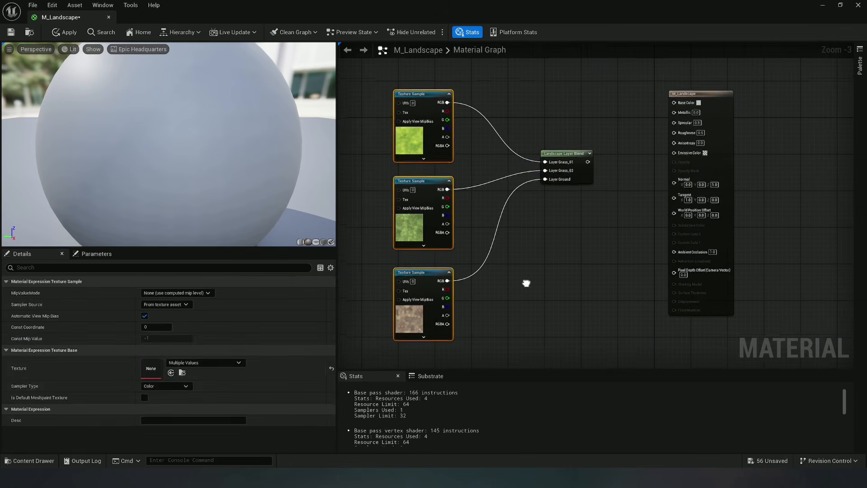
click(585, 244)
right_drag(587, 242, 530, 302)
drag(529, 221, 616, 163)
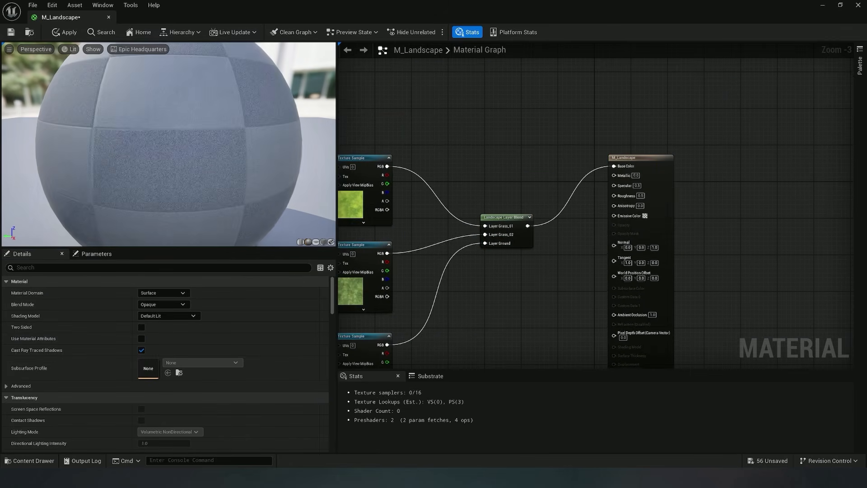
Step: Add a Texture Coordinate node to the graph and place it ahead of the grass and ground texture samples
right_drag(464, 332, 630, 267)
right_click(388, 221)
text(t)
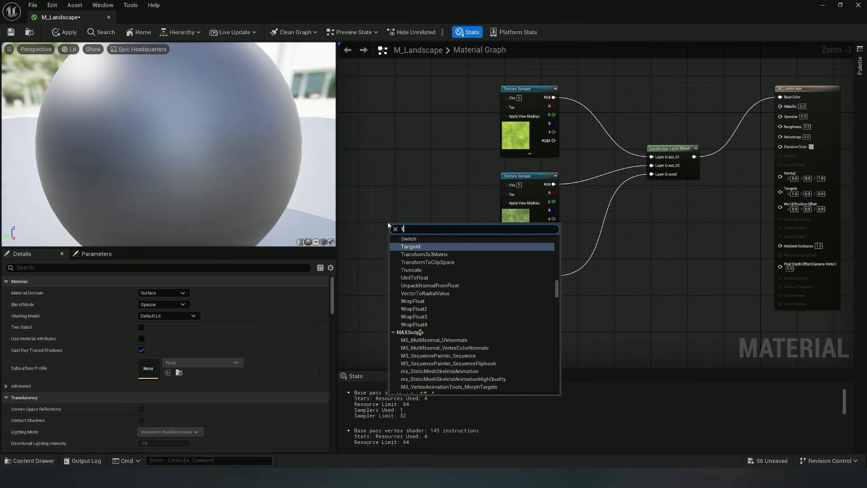
text(exture)
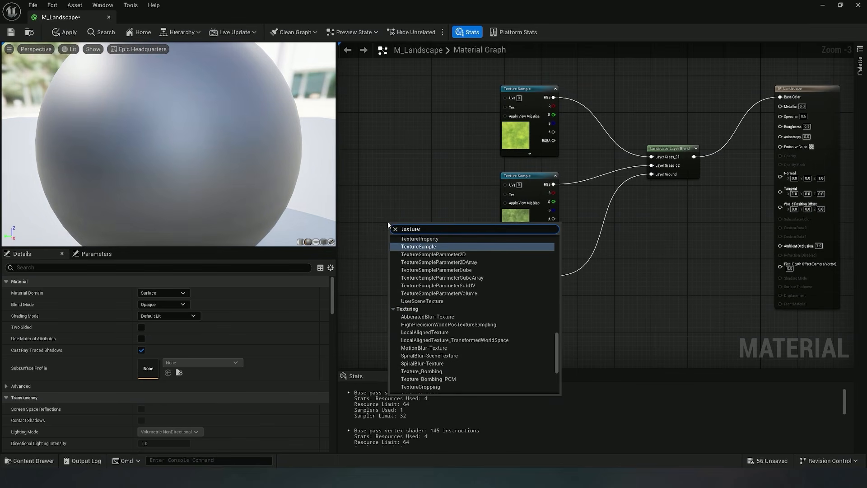
text( c)
key(Return)
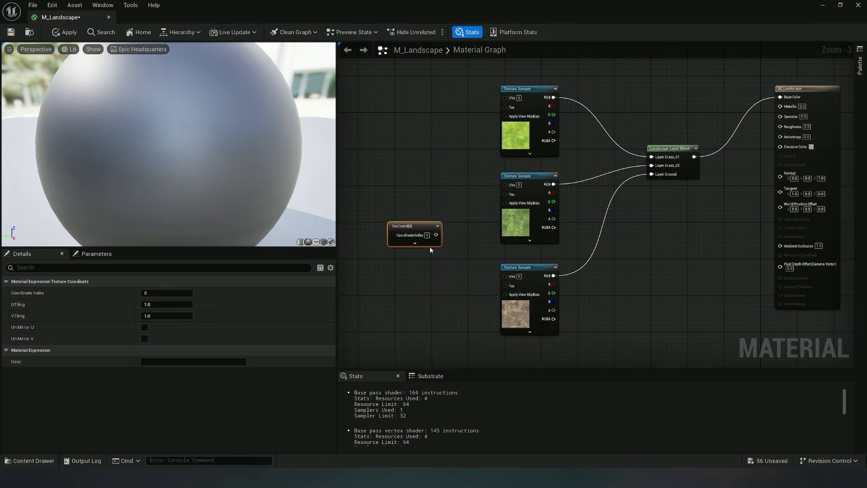
right_drag(387, 225, 454, 246)
drag(454, 246, 437, 144)
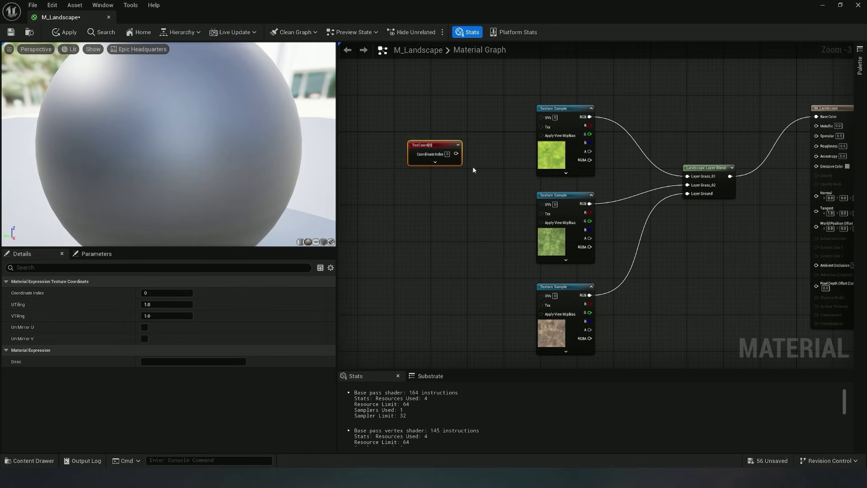
Step: Connect the TexCoord output to the UVs input of all three texture samples
drag(456, 154, 466, 154)
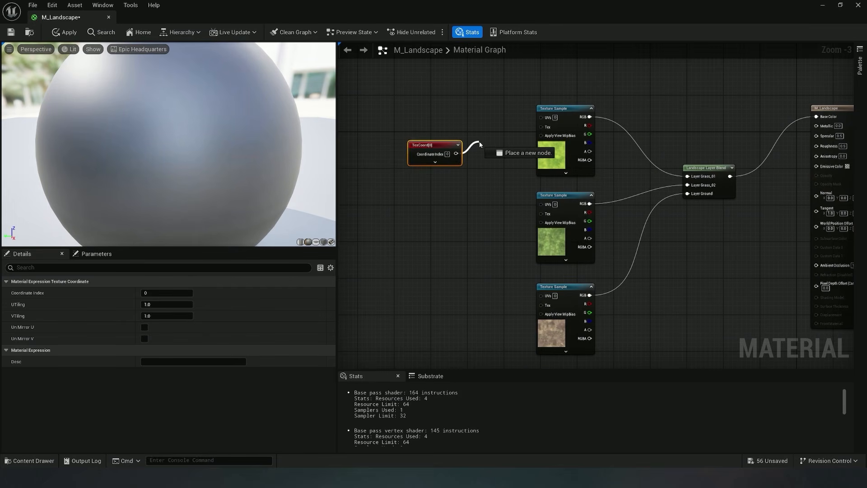
drag(542, 121, 542, 119)
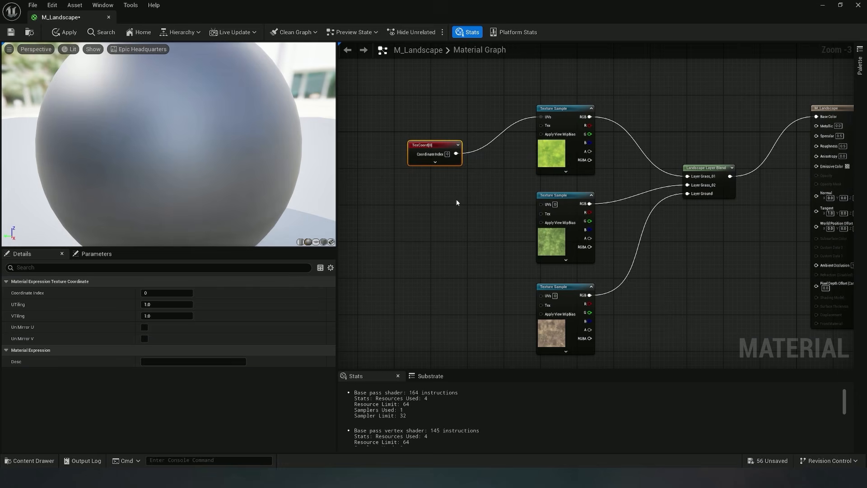
drag(457, 154, 543, 204)
drag(456, 153, 542, 295)
right_drag(457, 280, 446, 260)
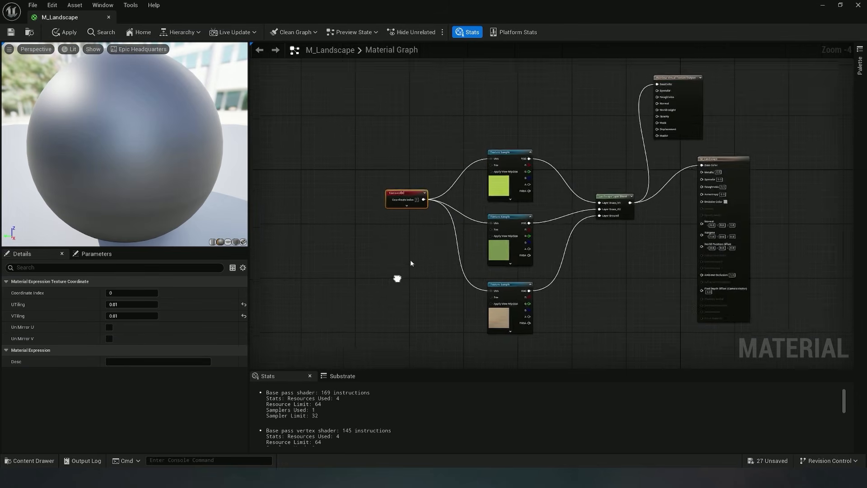
Step: Add two scalar Constant nodes with value 0 and connect them to the material's Specular and Roughness inputs
scroll(411, 259, up, 3)
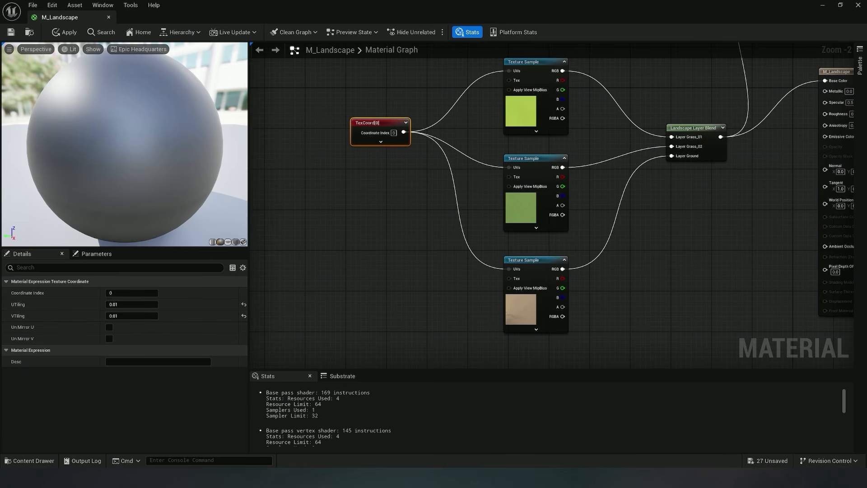
right_drag(415, 257, 352, 272)
right_drag(572, 260, 527, 207)
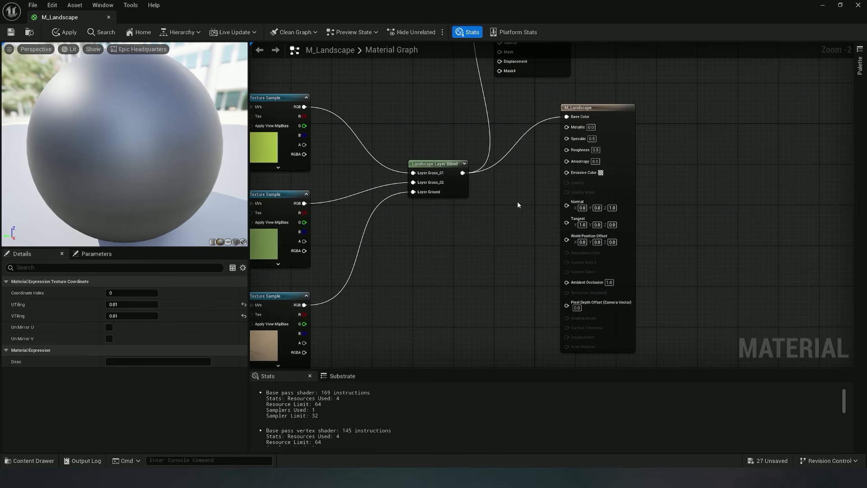
key(1)
click(508, 199)
drag(510, 202, 567, 138)
key(1)
click(529, 164)
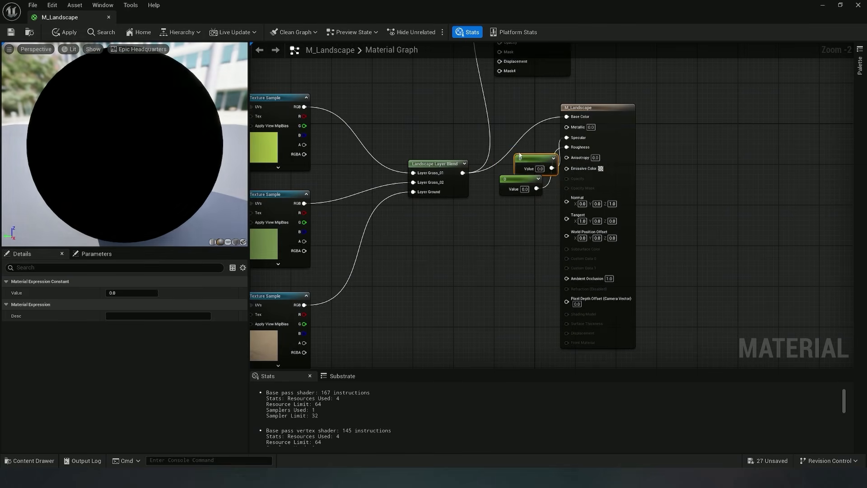
Step: Stack the two Constant nodes neatly in the free space between the Landscape Layer Blend and M_Landscape nodes
drag(543, 169, 517, 156)
scroll(567, 135, up, 2)
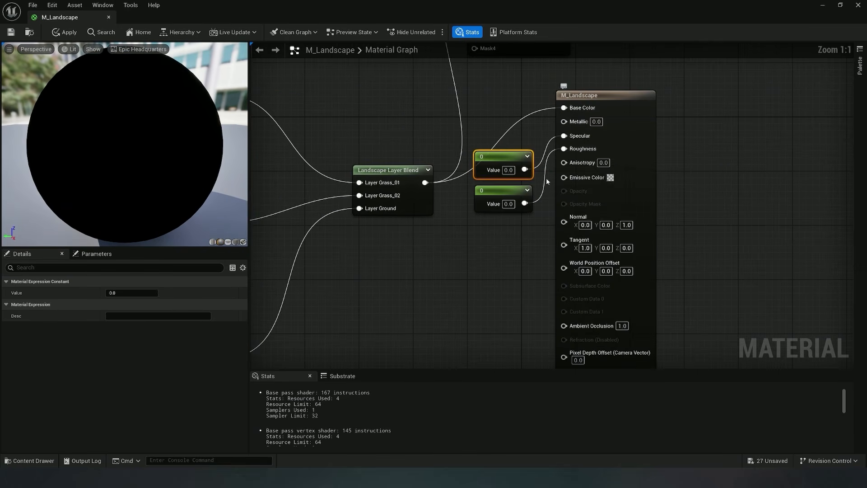
right_drag(499, 235, 538, 192)
drag(533, 203, 549, 120)
right_drag(528, 199, 552, 190)
drag(552, 144, 531, 208)
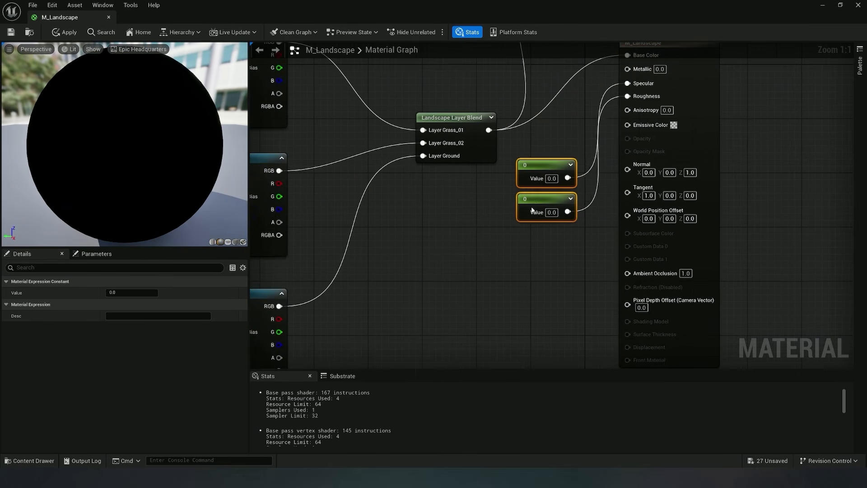
Step: Add a Constant3Vector node below the two constants and set its blue component to 1
scroll(542, 217, down, 2)
right_click(492, 251)
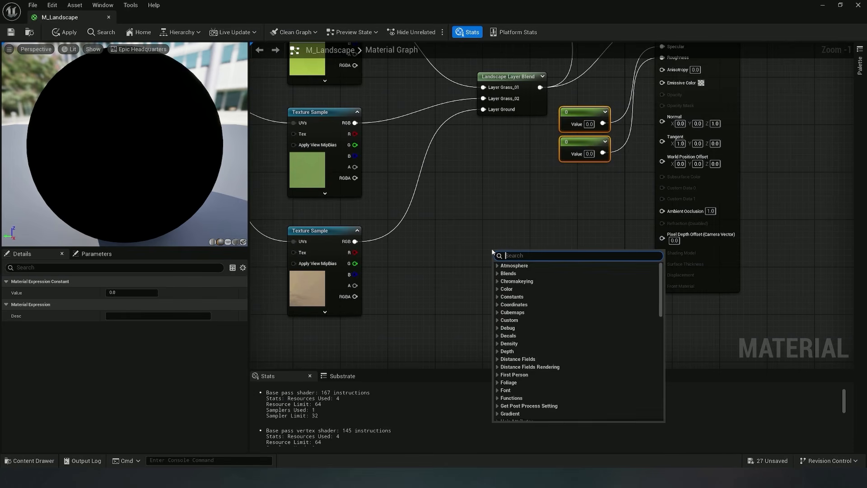
text(3vect)
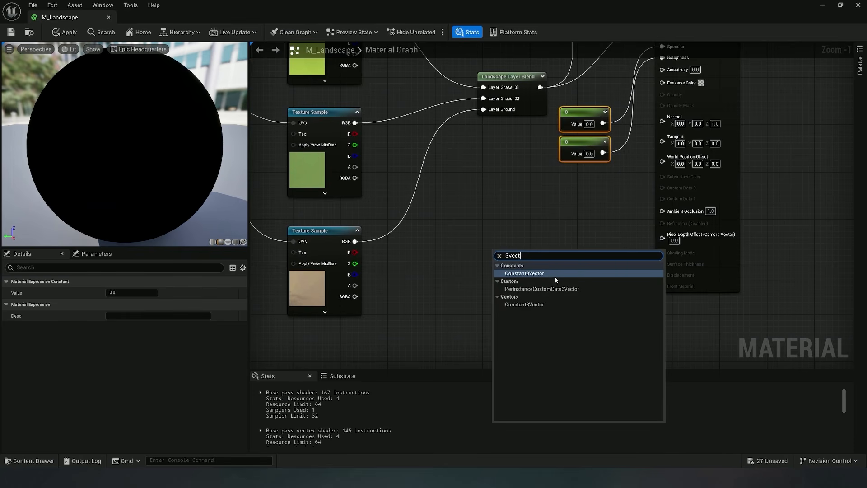
key(Return)
double_click(521, 298)
drag(588, 247, 332, 157)
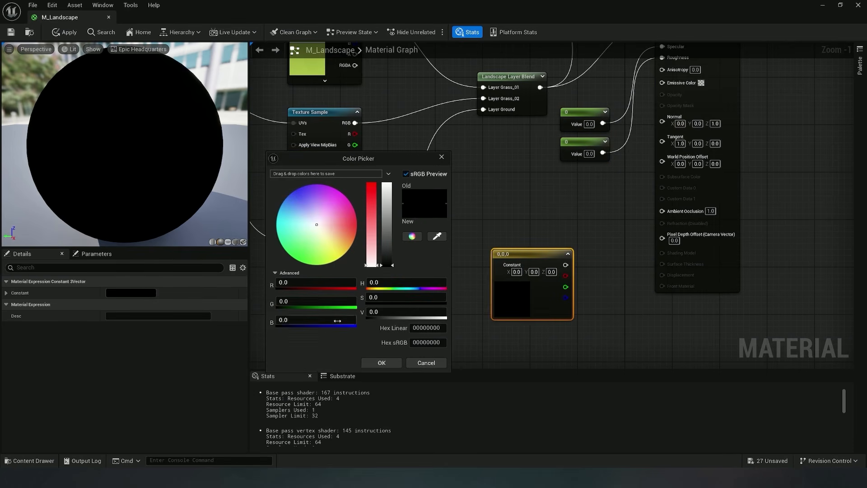
text(1)
key(Return)
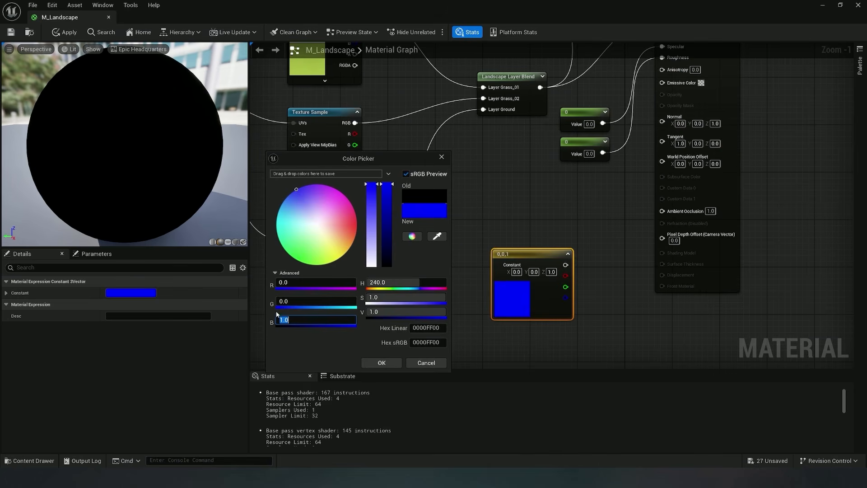
click(381, 363)
Step: Add a Transform vector node and wire the Constant3Vector through it into the material's Normal input
text(transform)
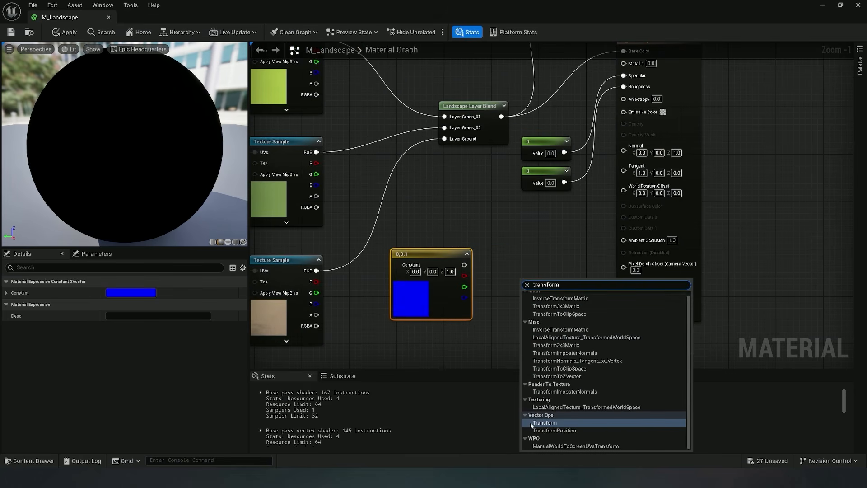
click(563, 425)
drag(559, 286, 536, 246)
drag(464, 265, 503, 258)
drag(548, 243, 550, 237)
drag(568, 253, 624, 151)
click(439, 249)
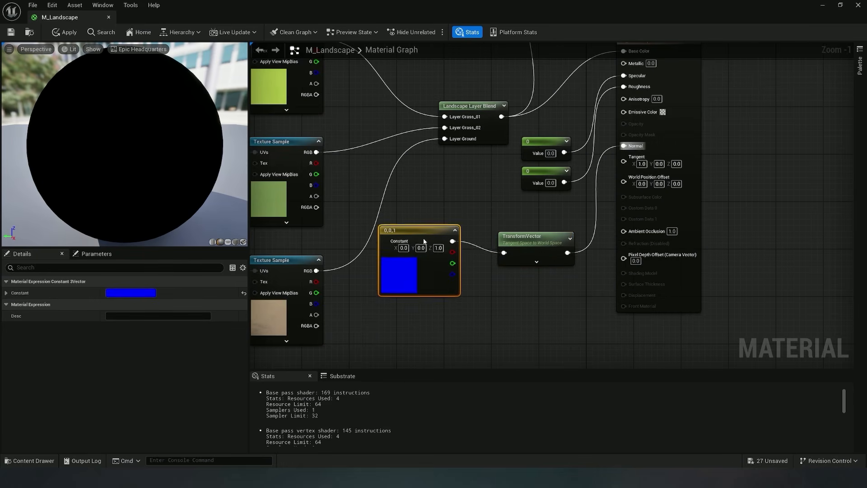
scroll(502, 232, down, 2)
scroll(508, 230, down, 2)
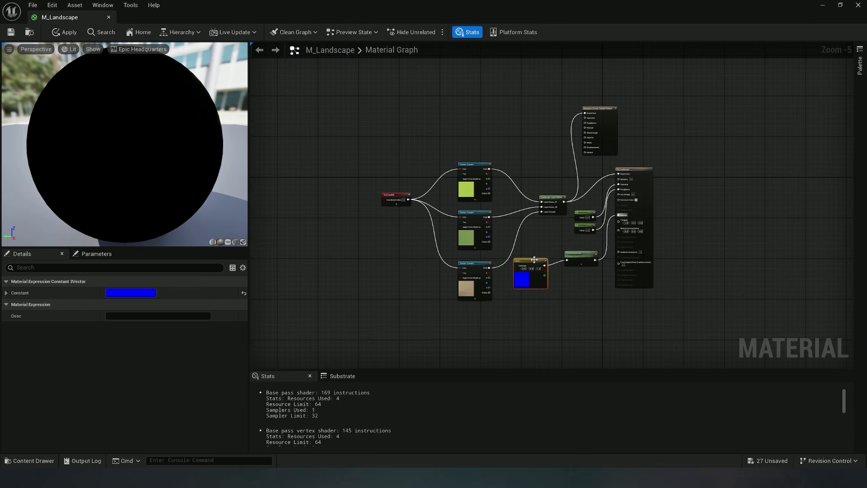
scroll(484, 181, up, 1)
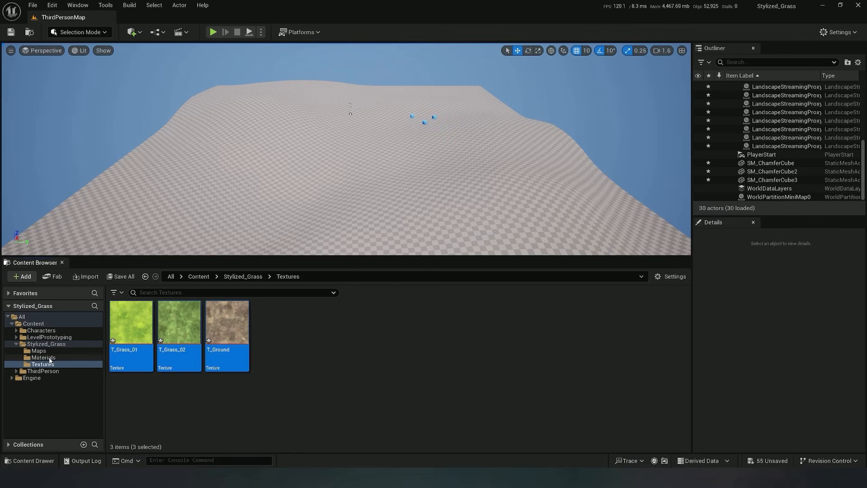
Step: Create a material instance from M_Landscape in the Materials folder of the level editor and name it MI_Landscape
click(43, 358)
right_click(131, 321)
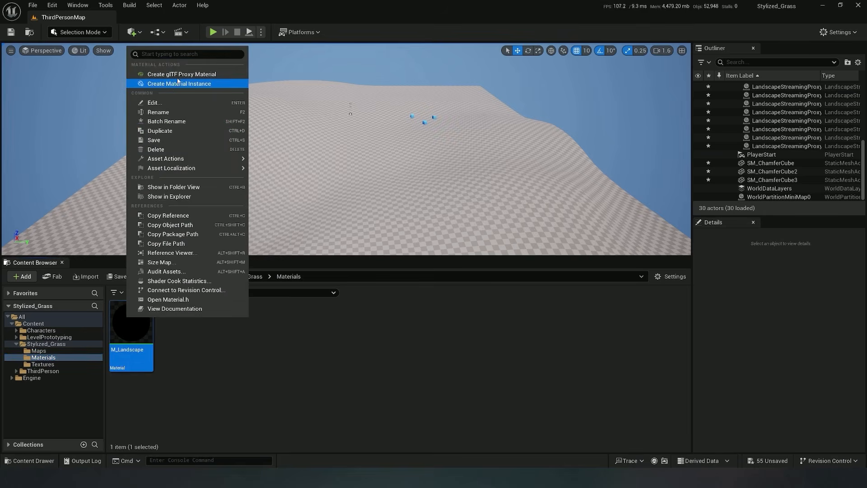
click(177, 84)
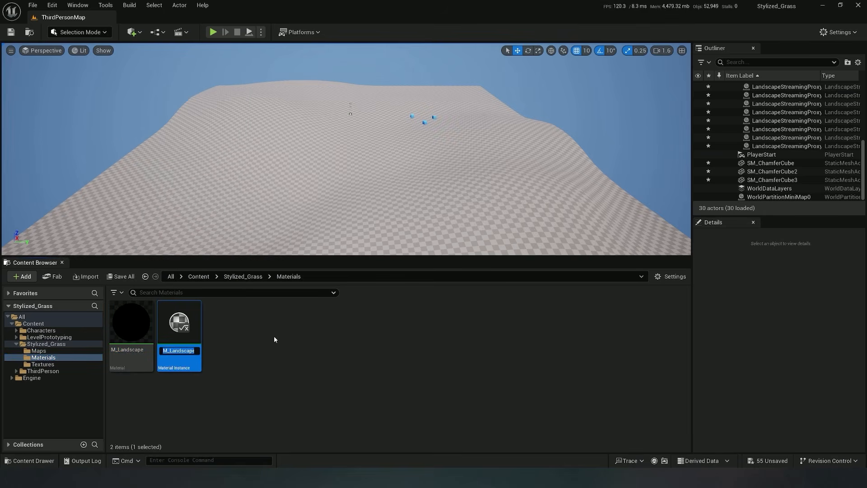
key(Right)
key(BackSpace)
key(BackSpace)
key(BackSpace)
key(BackSpace)
key(BackSpace)
key(Left)
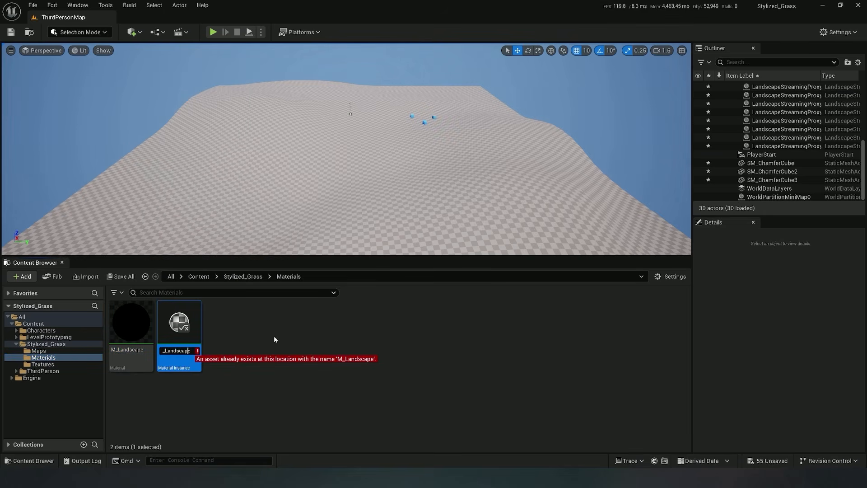
key(Left)
key(Left)
key(Left)
key(Left)
key(Left)
key(Left)
key(Left)
key(Left)
key(Left)
text(I)
key(Return)
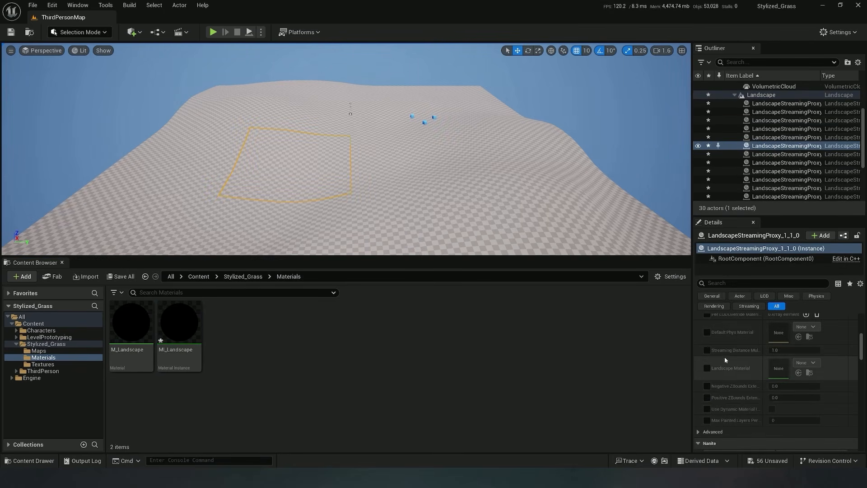
Step: Assign MI_Landscape as the overriding Landscape Material of two neighbouring landscape streaming proxies
scroll(725, 360, down, 1)
scroll(709, 372, down, 1)
click(707, 368)
drag(180, 334, 781, 374)
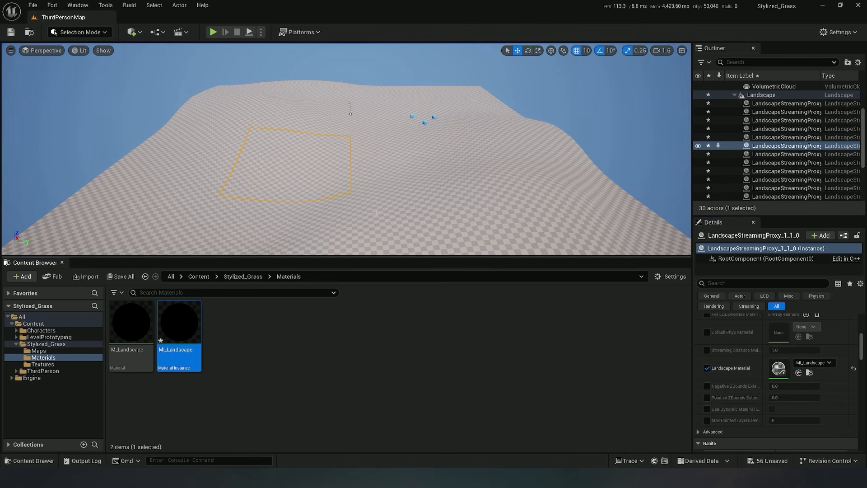
click(378, 169)
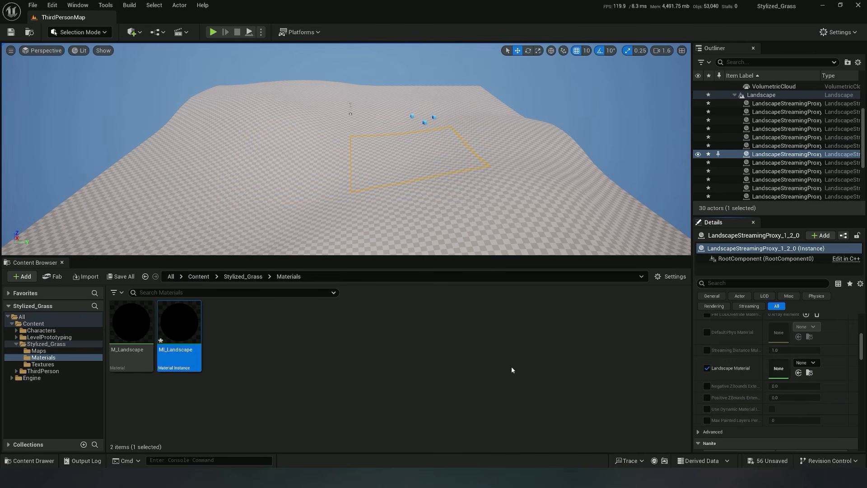
drag(179, 334, 775, 372)
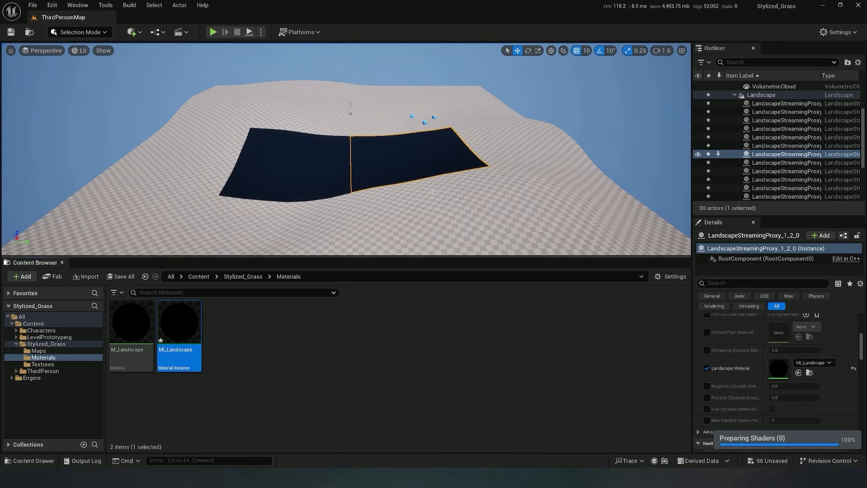
right_drag(425, 179, 425, 178)
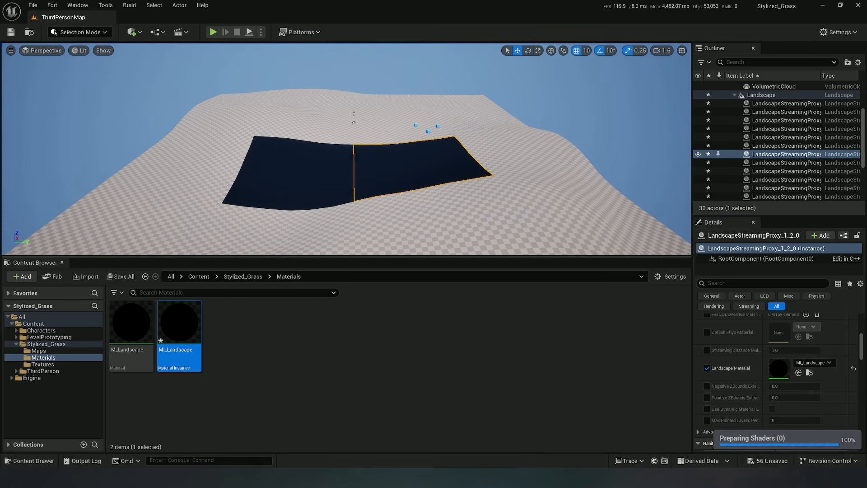
Step: Select all landscape streaming proxies and override their Landscape Material with MI_Landscape
click(786, 188)
click(786, 103)
scroll(780, 149, down, 3)
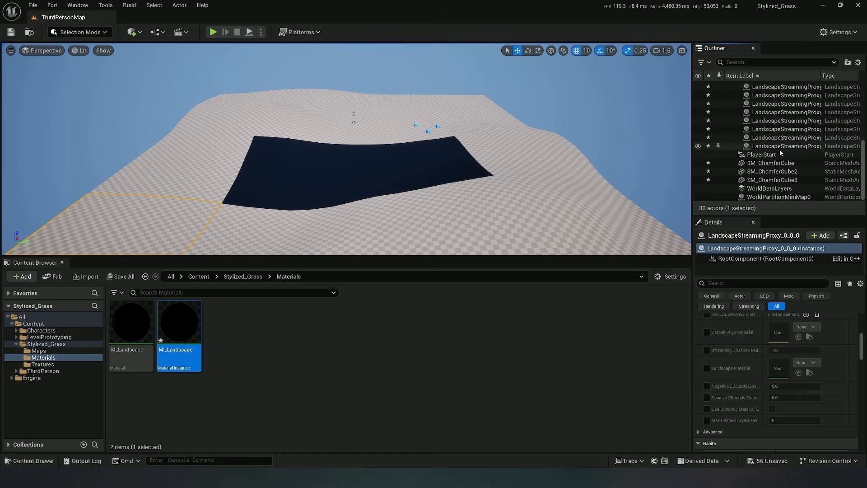
shift+click(780, 147)
scroll(745, 336, up, 1)
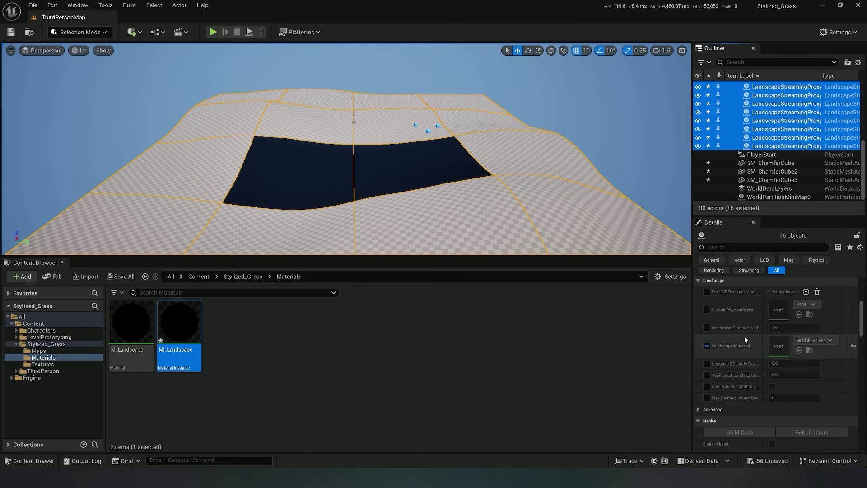
click(707, 345)
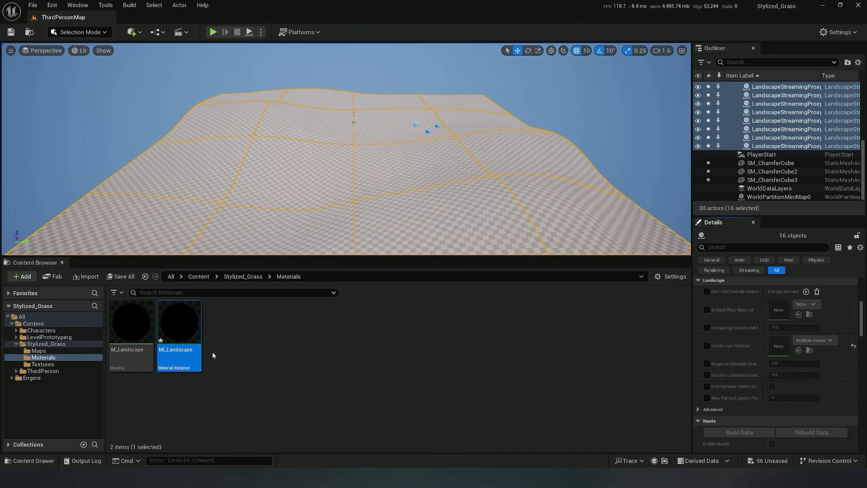
drag(175, 334, 779, 347)
click(707, 346)
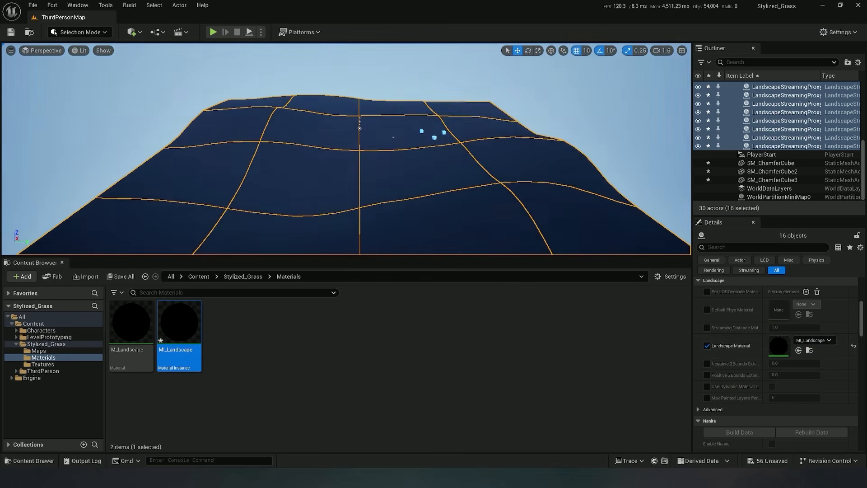
Step: Switch the level editor from Selection mode to Landscape mode
right_drag(420, 155, 428, 167)
click(401, 74)
right_drag(400, 74, 439, 81)
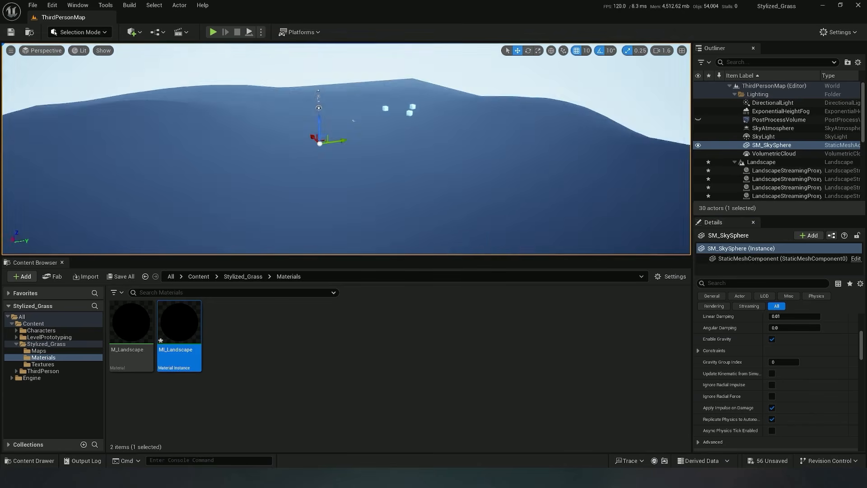
mouse_move(391, 171)
right_down()
mouse_move(375, 180)
mouse_move(391, 172)
right_up()
click(276, 369)
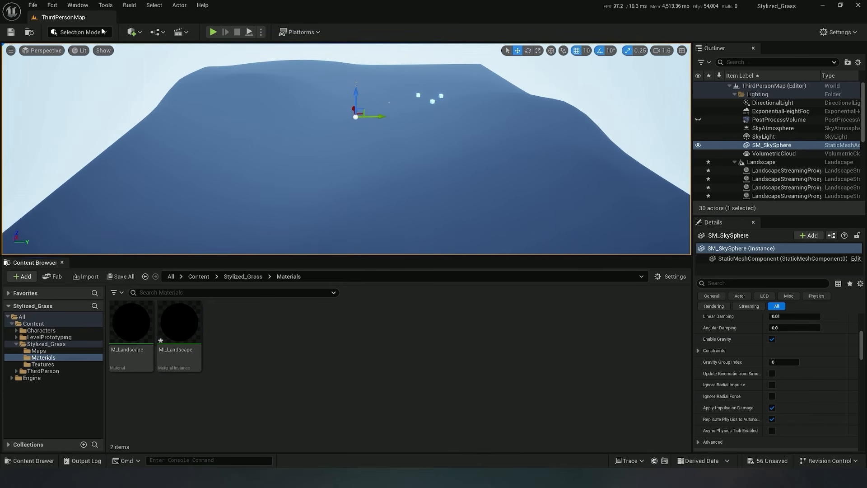
click(88, 32)
click(88, 56)
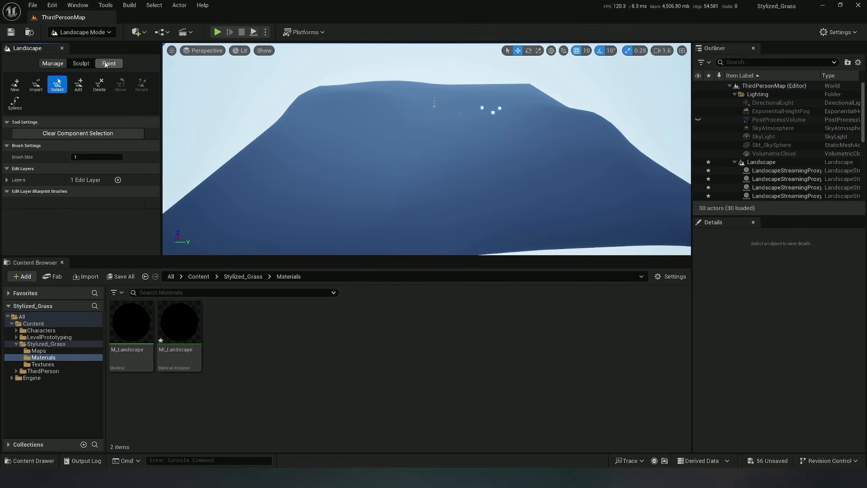
Step: Switch the Landscape mode to painting and create the target layers from the assigned materials, keeping Painting Restriction at None
click(110, 65)
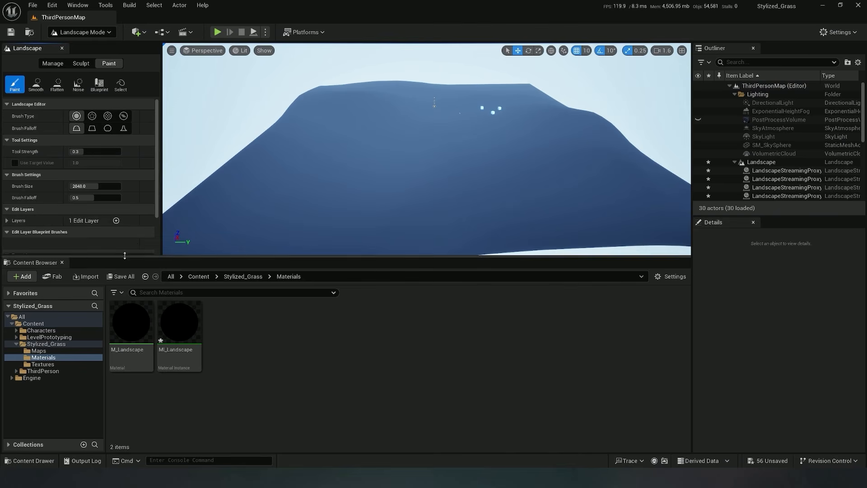
drag(124, 255, 127, 318)
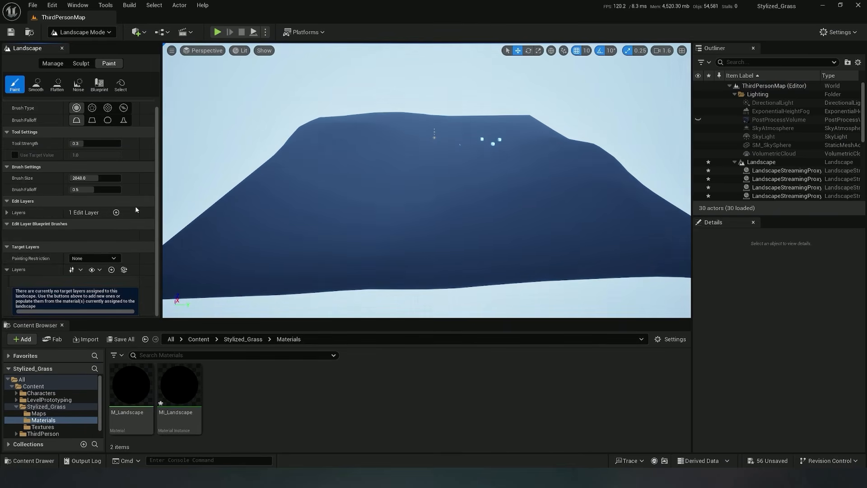
click(125, 270)
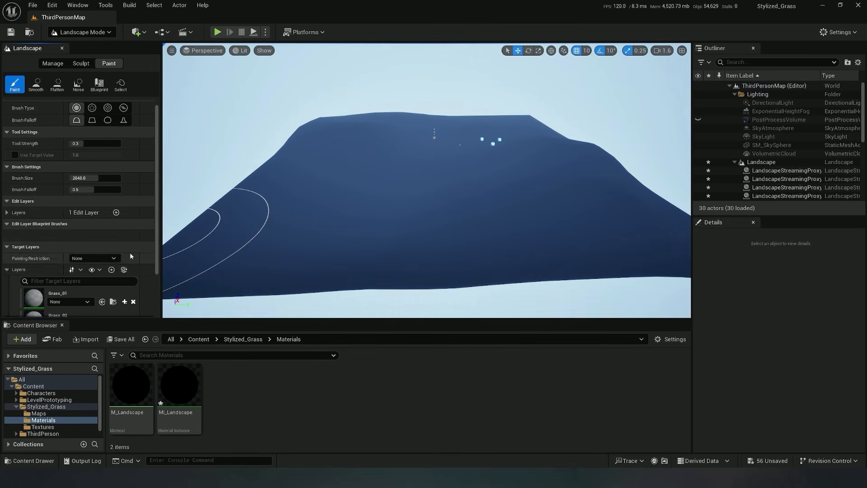
scroll(126, 272, down, 3)
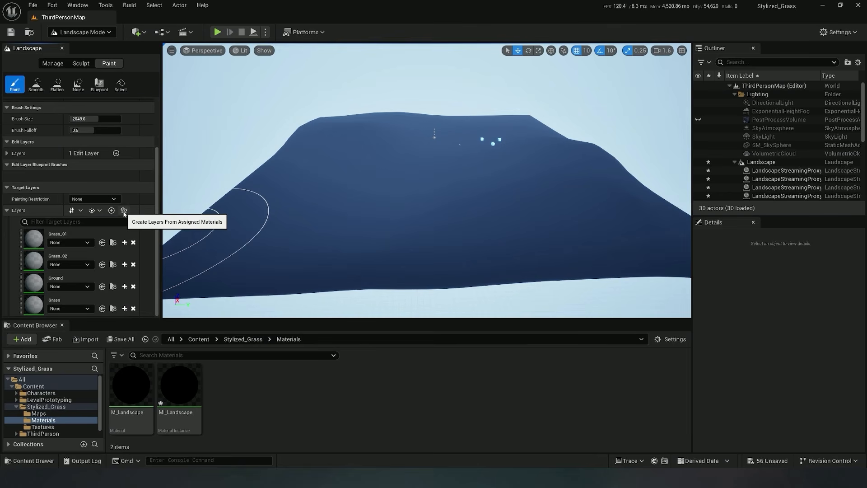
click(109, 199)
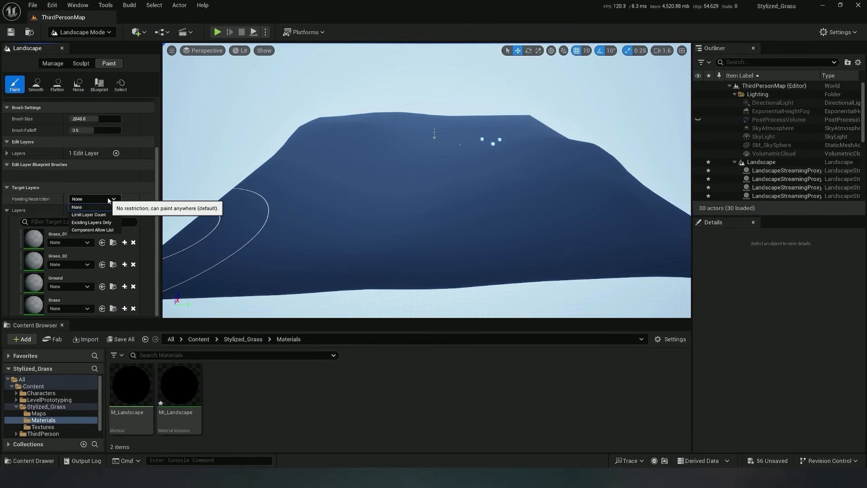
click(109, 202)
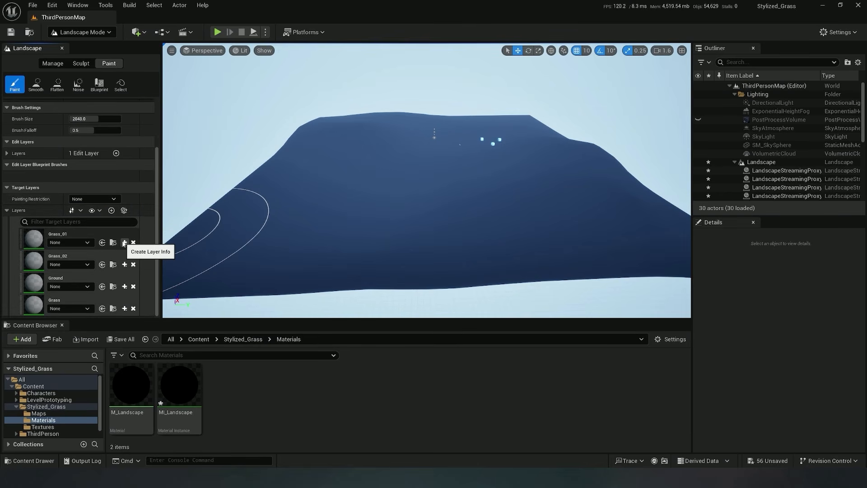
Step: Create the Grass_01_LayerInfo object for the Grass_01 layer in a new Landscape_Layers folder inside Stylized_Grass
click(124, 242)
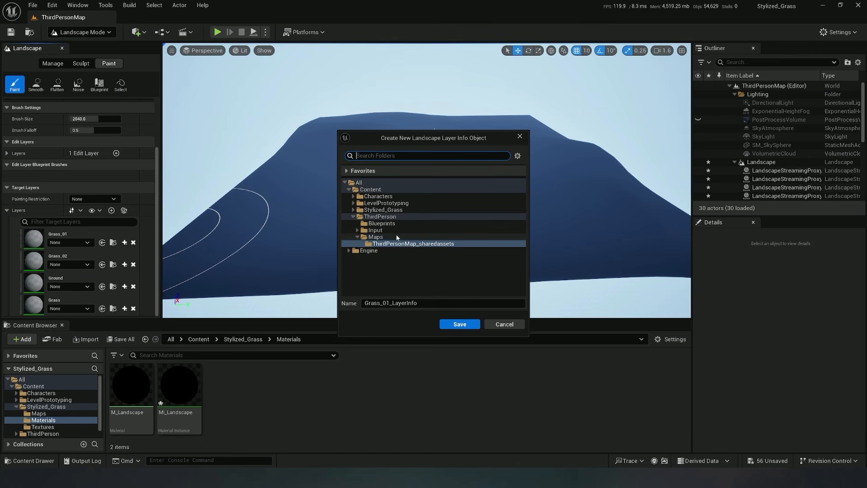
click(391, 210)
right_click(391, 211)
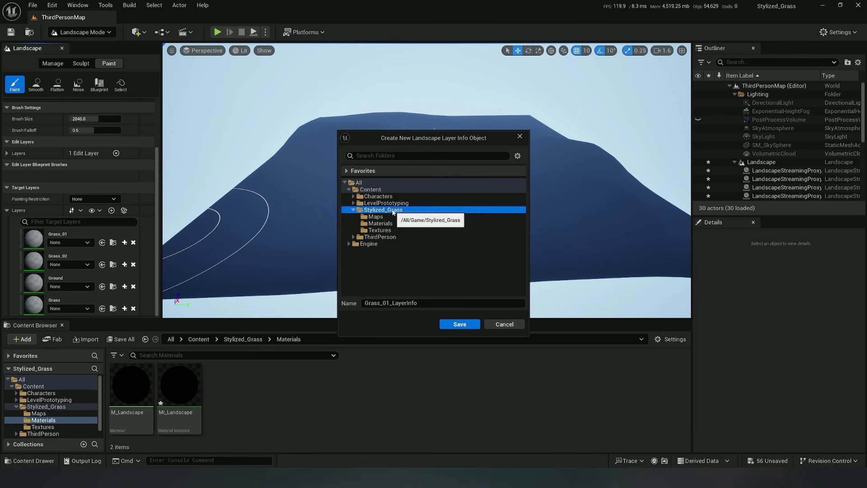
click(424, 218)
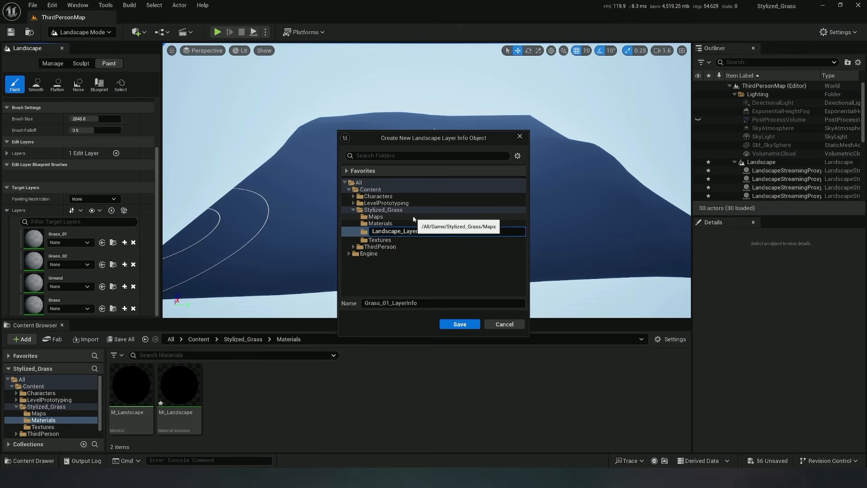
text(Landscape_Layers)
key(Return)
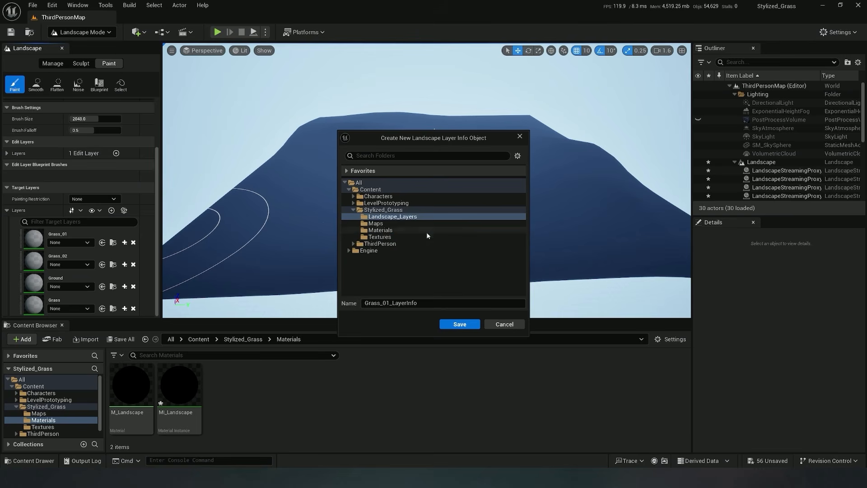
click(460, 325)
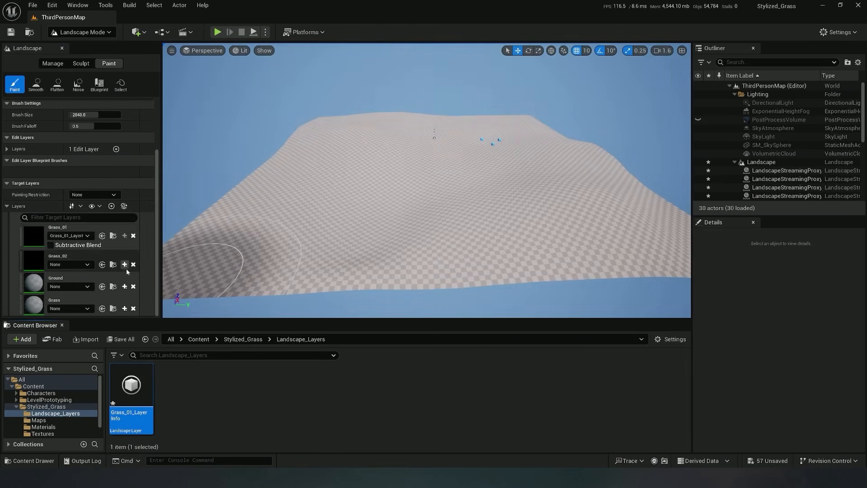
Step: Create weight-blended layer info objects for the Grass_02 and Ground layers and save both in the Landscape_Layers folder
click(125, 265)
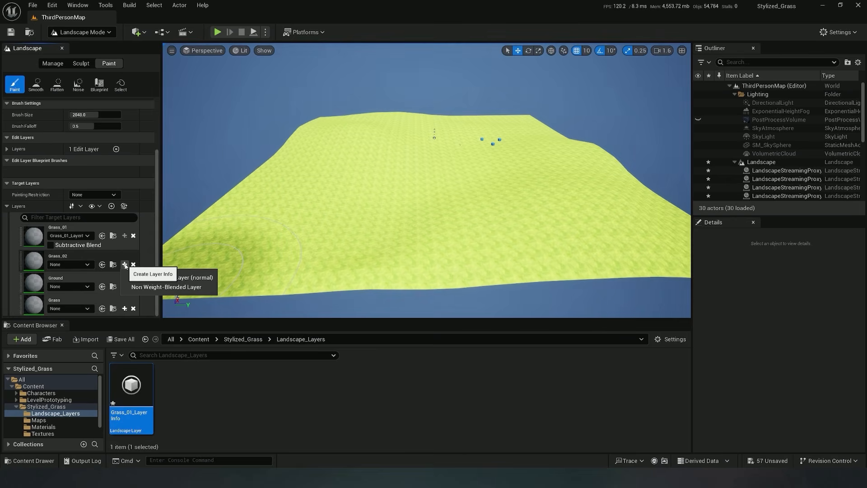
click(195, 277)
click(459, 324)
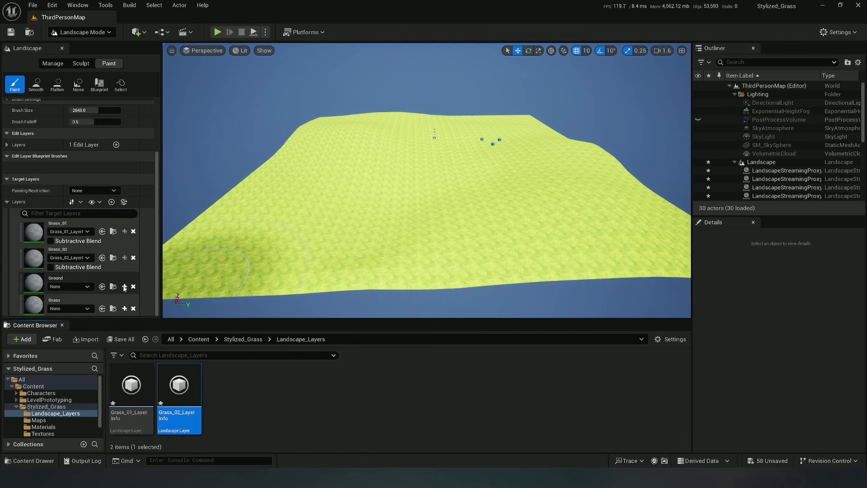
click(125, 287)
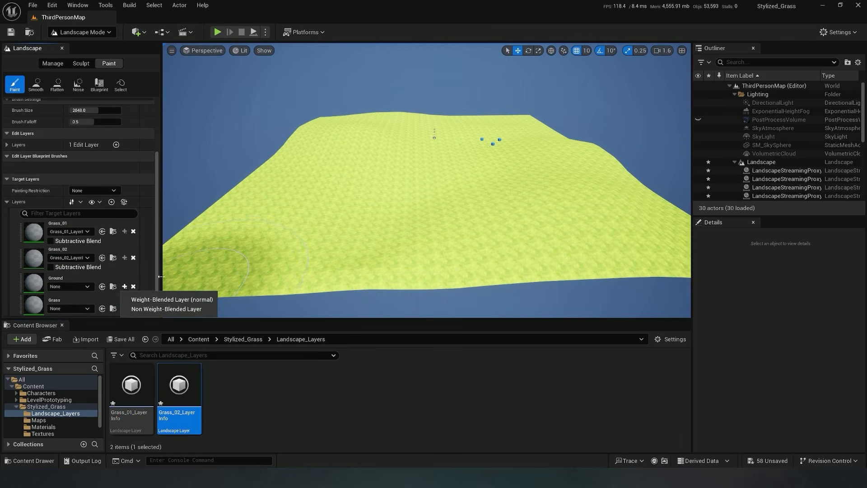
click(153, 300)
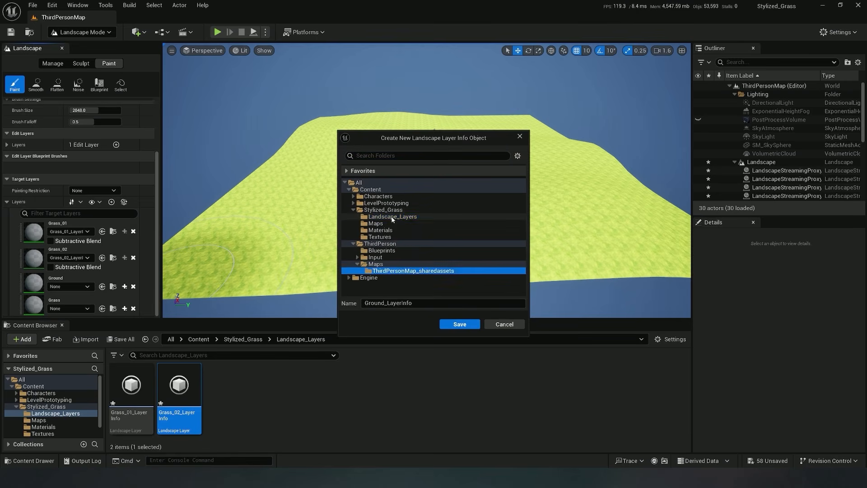
click(393, 217)
click(459, 324)
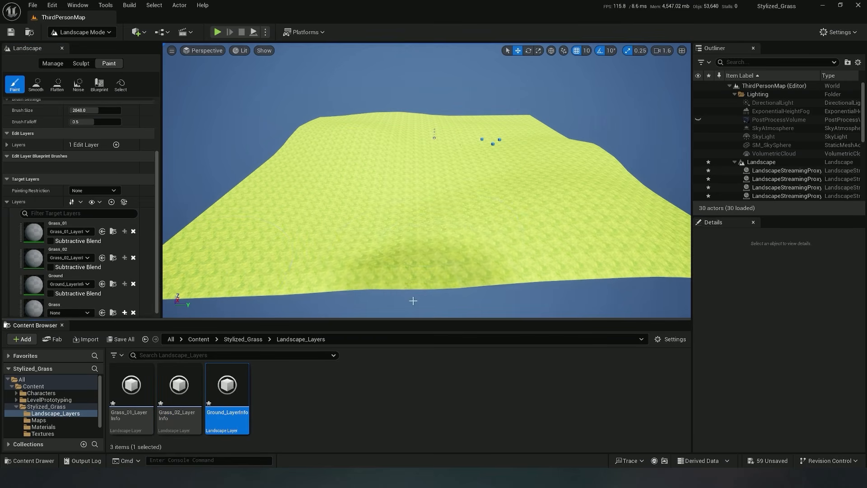
Step: Paint the Grass_02 layer over a broad patch in the middle of the landscape
mouse_move(438, 224)
right_down()
mouse_move(435, 246)
mouse_move(411, 266)
mouse_move(406, 204)
mouse_move(444, 239)
mouse_move(444, 218)
right_up()
key(w)
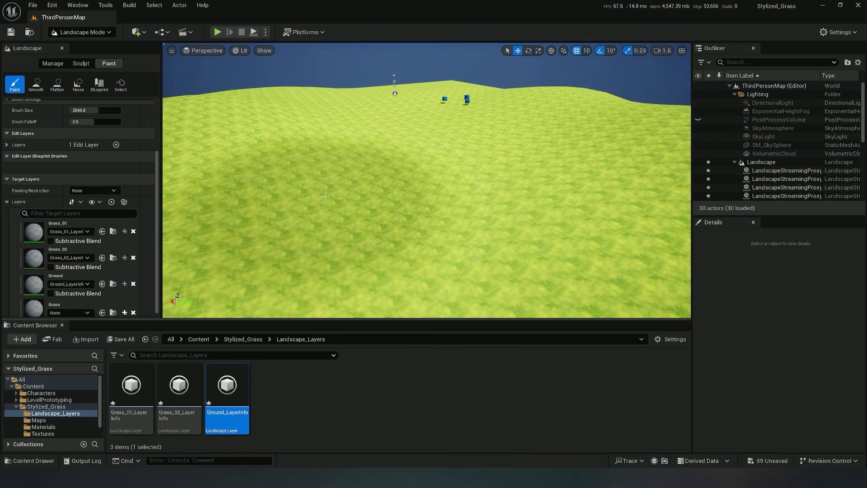
click(34, 237)
click(34, 259)
click(485, 176)
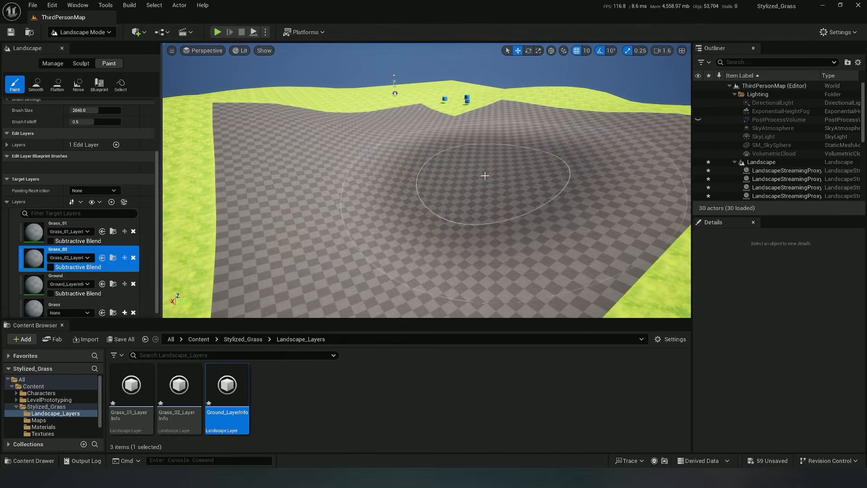
drag(485, 175, 373, 173)
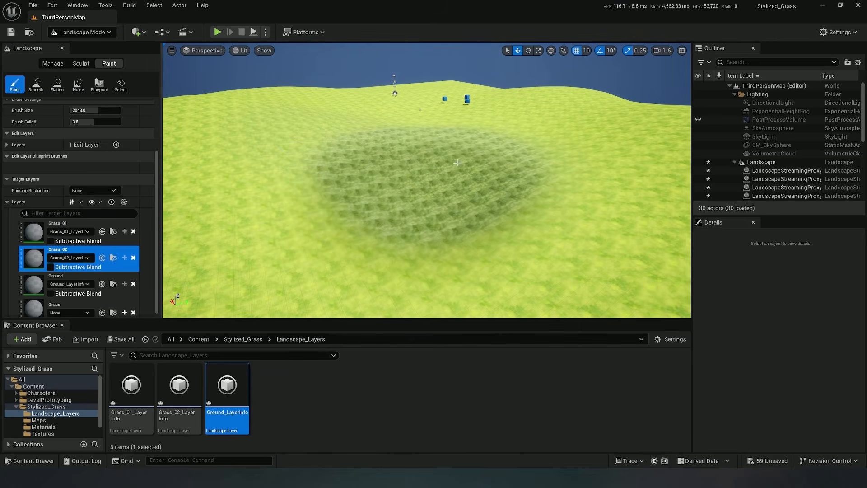
mouse_move(508, 215)
right_down()
mouse_move(477, 199)
mouse_move(474, 237)
right_up()
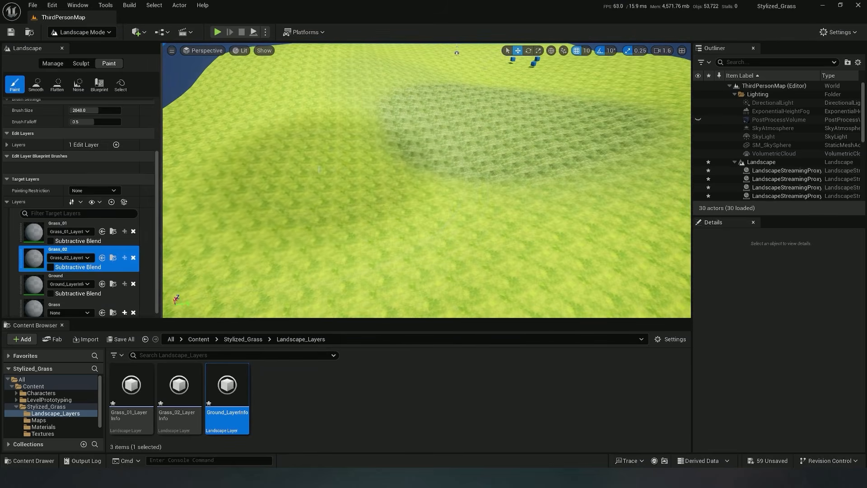
mouse_move(319, 170)
mouse_down()
mouse_move(429, 163)
mouse_move(400, 185)
mouse_up()
mouse_move(479, 167)
right_down()
mouse_move(511, 156)
mouse_move(544, 169)
mouse_move(535, 167)
right_up()
Step: Open M_Landscape from the Materials folder and shrink its editor to a floating window beside the level viewport
scroll(69, 427, down, 1)
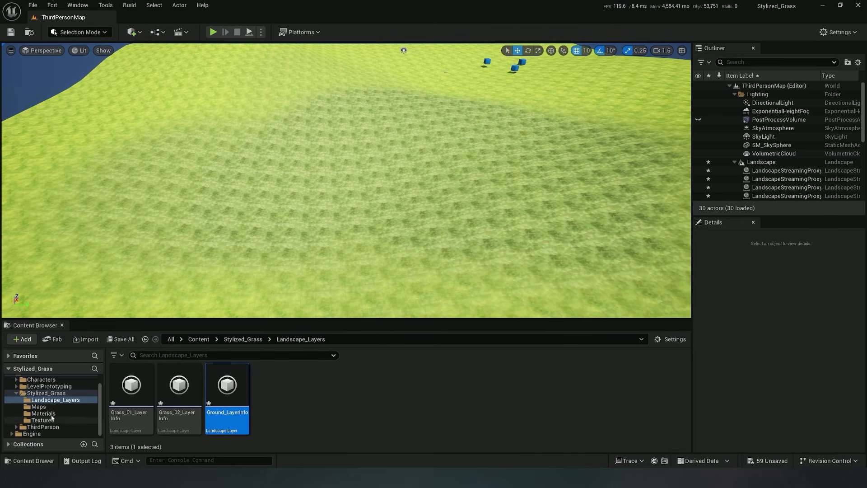
click(43, 413)
double_click(132, 384)
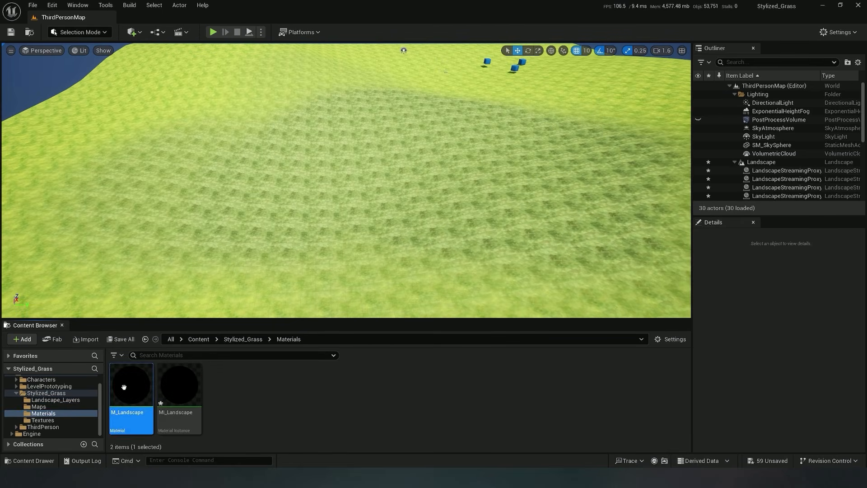
right_drag(325, 251, 402, 258)
click(840, 5)
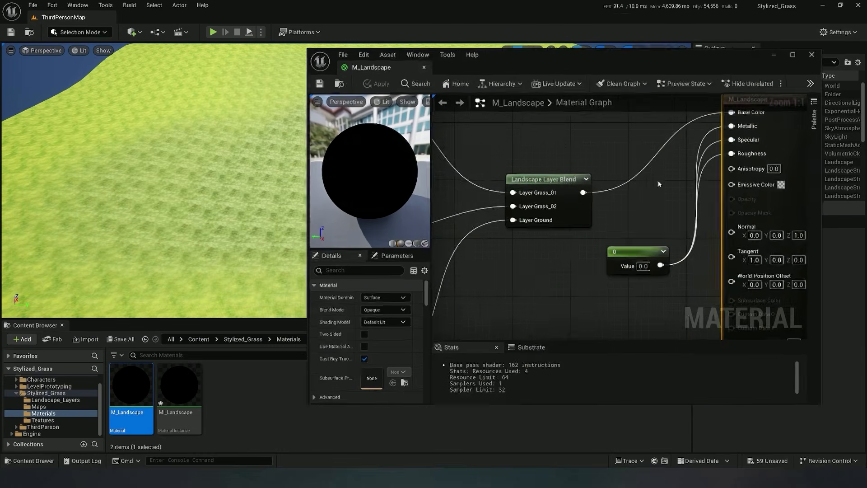
Step: Set UTiling and VTiling of the TexCoord node to 0.1 in M_Landscape and save the material
scroll(562, 252, down, 3)
scroll(562, 254, down, 2)
click(603, 251)
right_drag(544, 266, 578, 217)
scroll(547, 199, up, 3)
click(545, 178)
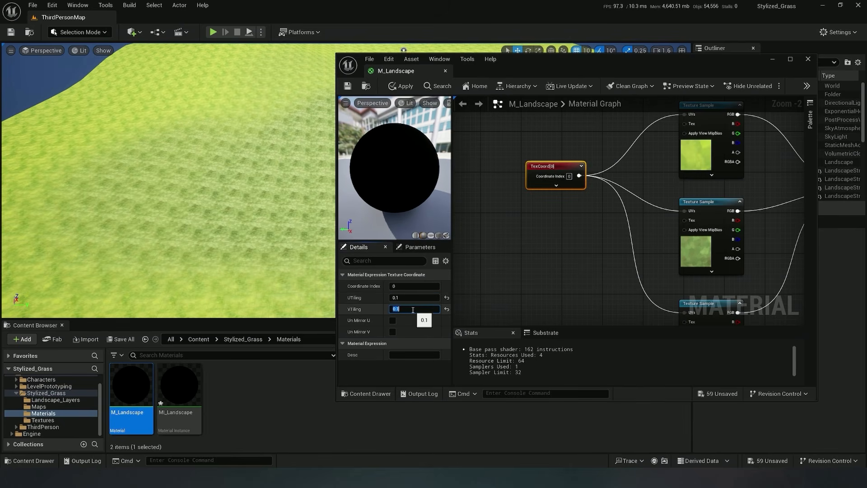
click(351, 86)
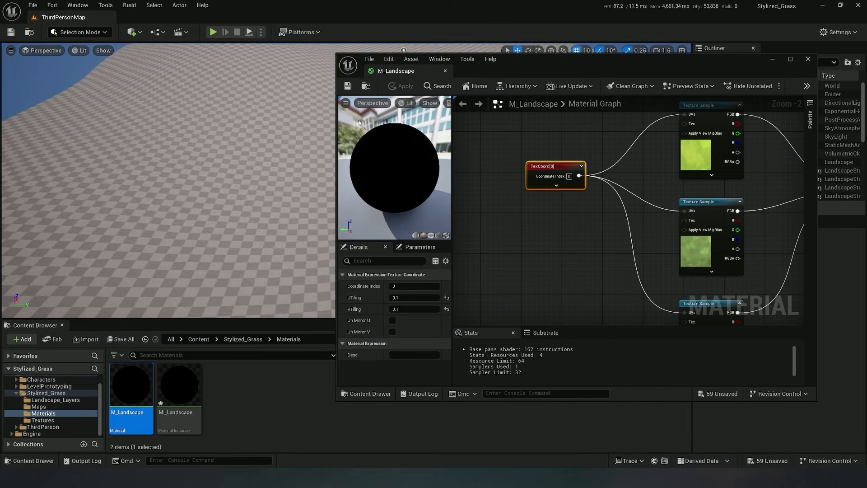
Step: Set the TexCoord node's UTiling and VTiling to 0.01, apply the change to the landscape and close the material editor
right_drag(168, 180, 173, 212)
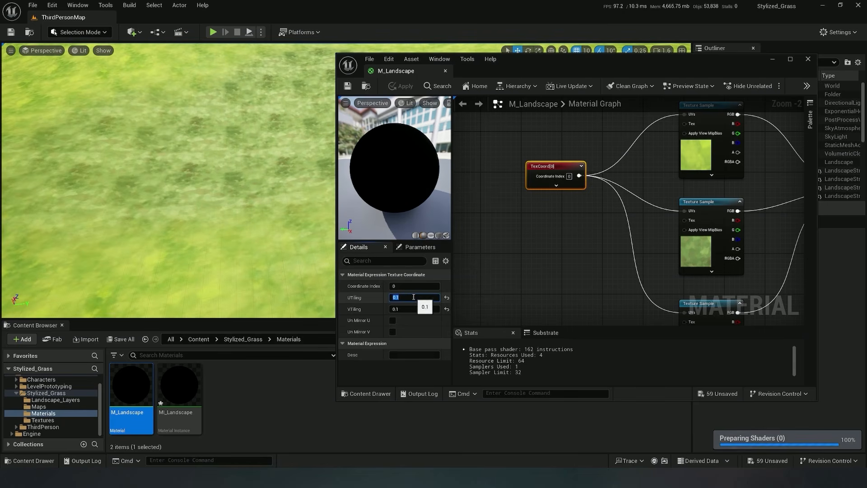
click(400, 300)
text(0.1)
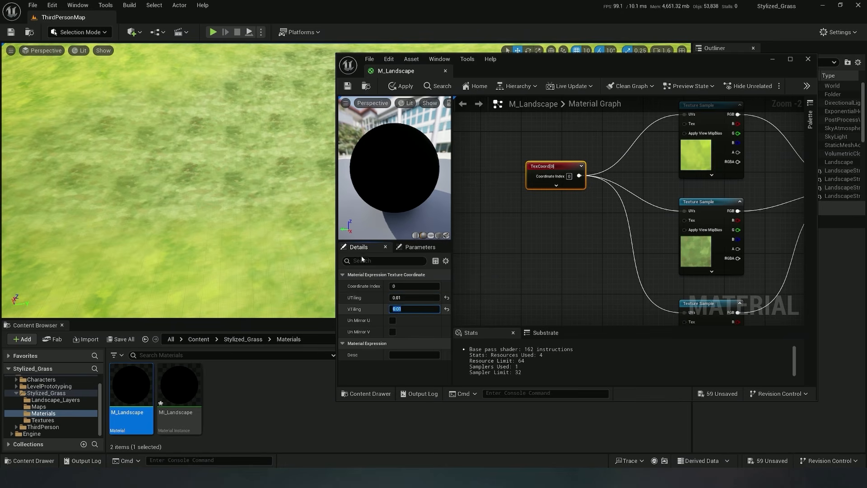
right_drag(170, 181, 181, 155)
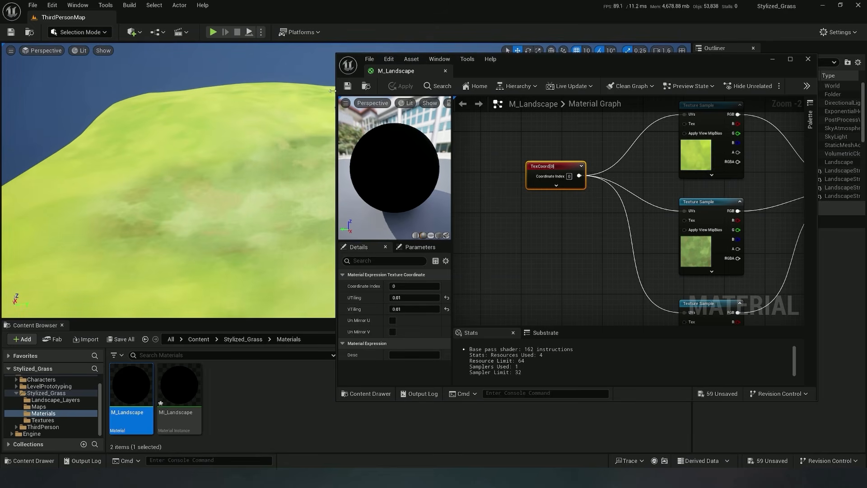
click(808, 59)
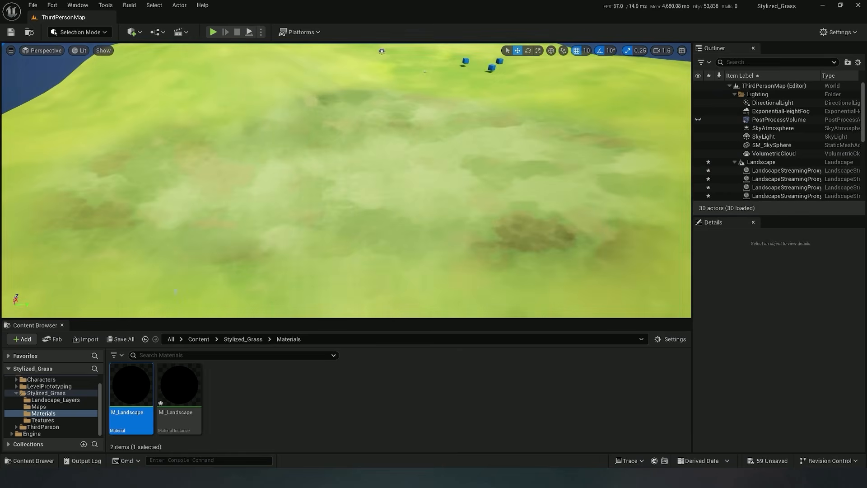
Step: Return to Landscape mode, extend the Grass_02 painting over the far slope and paint the Ground layer across the middle
click(79, 32)
click(77, 56)
click(71, 248)
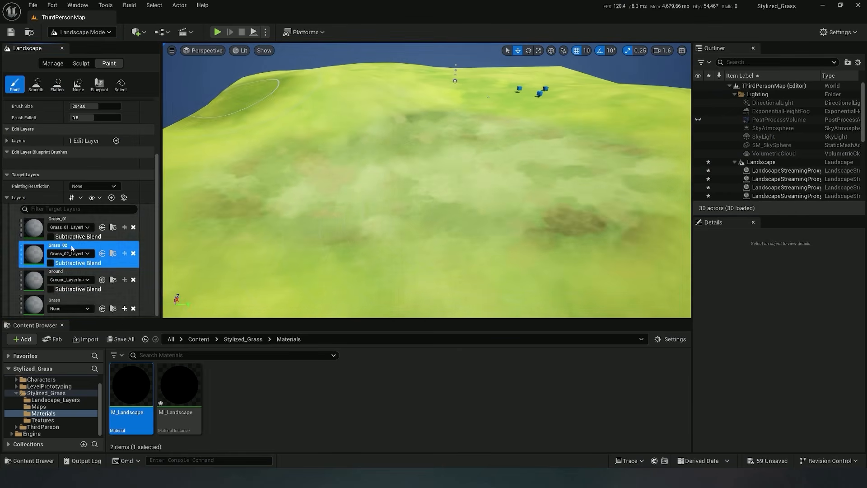
click(68, 275)
drag(519, 208, 351, 213)
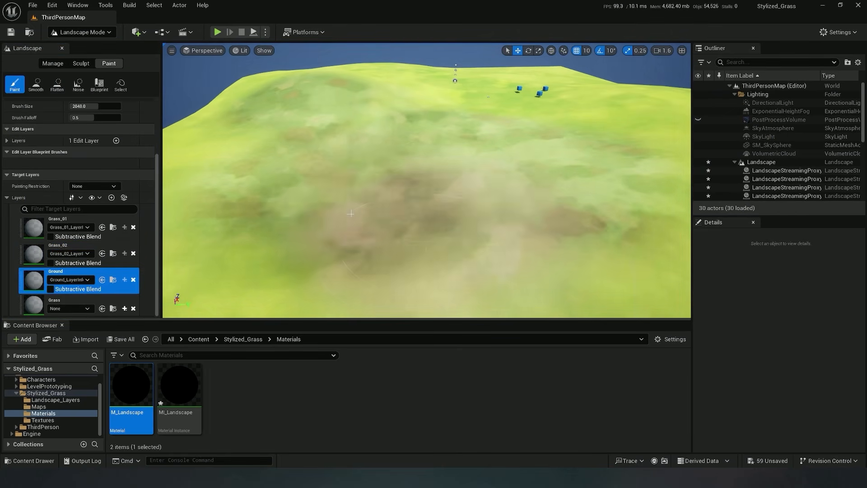
Step: Shrink the brush and paint a narrow Ground path from near the cubes down through the middle of the landscape
key(bracketleft)
key(bracketleft)
key(bracketleft)
key(bracketleft)
key(bracketleft)
key(bracketleft)
key(bracketleft)
key(bracketleft)
key(bracketleft)
key(bracketleft)
key(bracketleft)
key(bracketleft)
key(bracketleft)
key(bracketleft)
key(bracketleft)
key(bracketleft)
key(bracketleft)
key(bracketleft)
key(bracketleft)
key(bracketleft)
mouse_move(422, 189)
mouse_down()
mouse_move(511, 124)
mouse_move(452, 115)
mouse_move(350, 272)
mouse_move(419, 249)
mouse_up()
key(s)
right_drag(419, 248, 416, 253)
Step: Enlarge the brush to a size of about 1302 and widen the Ground path toward the landscape's near edge
key(bracketright)
key(bracketright)
key(bracketright)
key(bracketright)
key(bracketright)
key(bracketright)
key(bracketright)
key(bracketright)
key(bracketright)
key(bracketright)
key(bracketright)
key(bracketright)
key(bracketright)
key(bracketright)
key(bracketright)
key(bracketright)
key(bracketright)
mouse_move(364, 228)
mouse_down()
mouse_move(396, 244)
mouse_move(290, 265)
mouse_move(266, 289)
mouse_up()
Step: Paint patches of the Grass_02 layer on the grass along both sides of the Ground path
scroll(105, 256, up, 2)
click(99, 273)
drag(293, 198, 329, 192)
drag(566, 230, 556, 258)
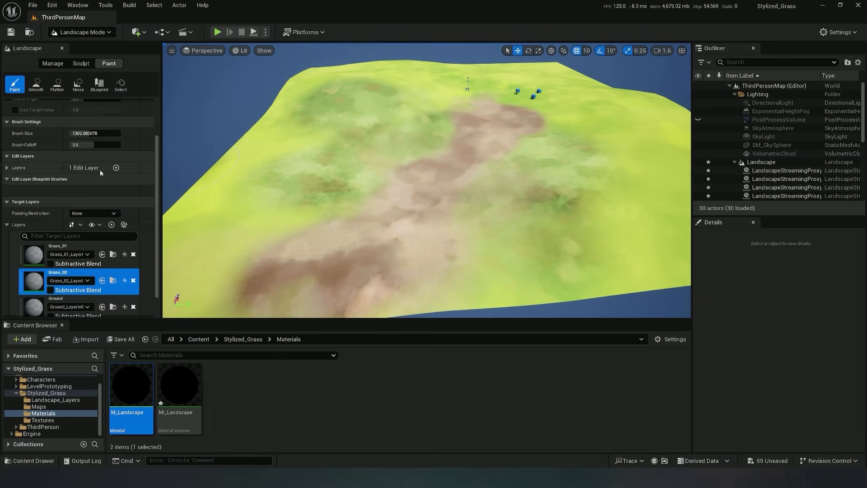
Step: Set the brush falloff to about 0.81 and the tool strength to about 0.15, undoing the trial Grass_02 stroke
scroll(101, 172, up, 4)
mouse_move(92, 198)
mouse_down()
mouse_move(80, 198)
mouse_move(111, 197)
mouse_up()
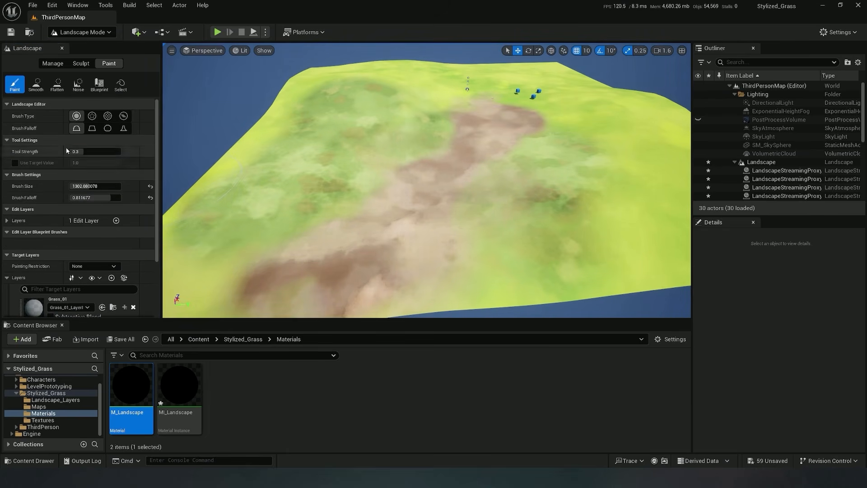
mouse_move(584, 221)
mouse_down()
mouse_move(620, 183)
mouse_move(606, 210)
mouse_up()
key(ctrl+z)
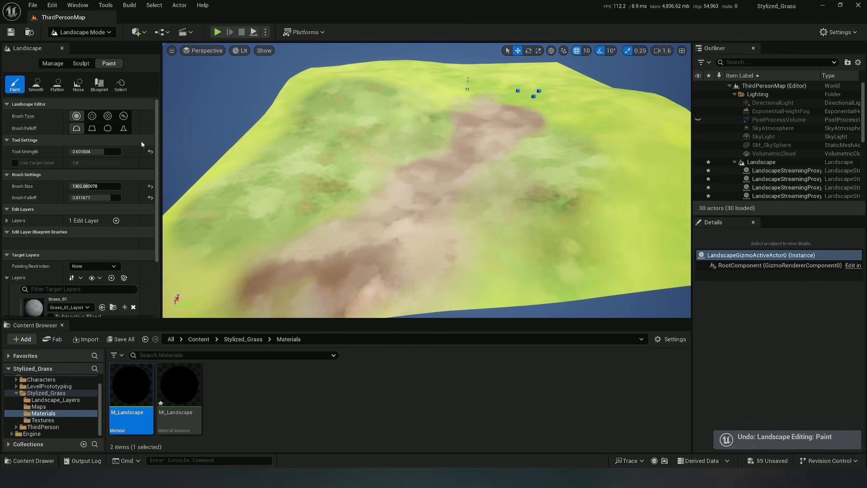
drag(105, 152, 77, 153)
right_drag(613, 179, 646, 182)
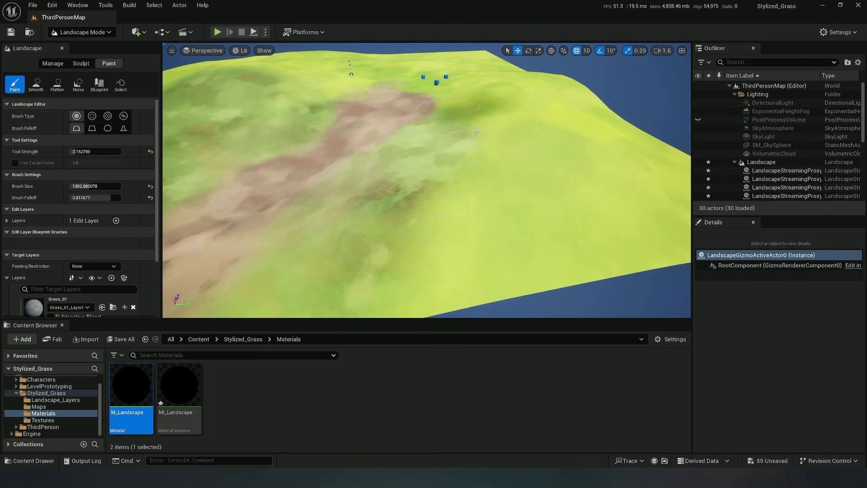
Step: Set the tool strength to about 0.24 and paint Grass_02 patches on the slope to the right of the Ground path
drag(71, 152, 81, 153)
mouse_move(560, 206)
mouse_down()
mouse_move(475, 113)
mouse_move(422, 198)
mouse_up()
right_drag(422, 199, 397, 190)
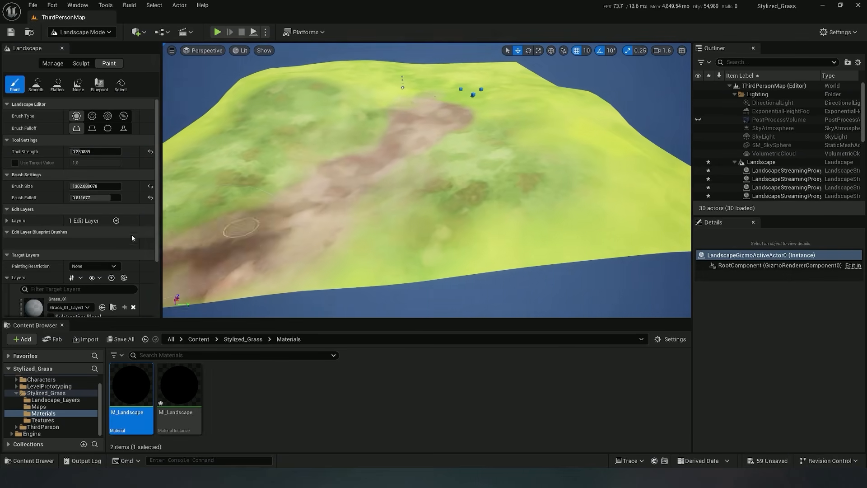
Step: Paint the Grass_01 layer over the dark Grass_02 patches on both sides of the path to soften them
scroll(108, 253, down, 4)
click(59, 220)
mouse_move(492, 154)
mouse_down()
mouse_move(443, 218)
mouse_move(533, 185)
mouse_up()
right_drag(626, 187, 582, 187)
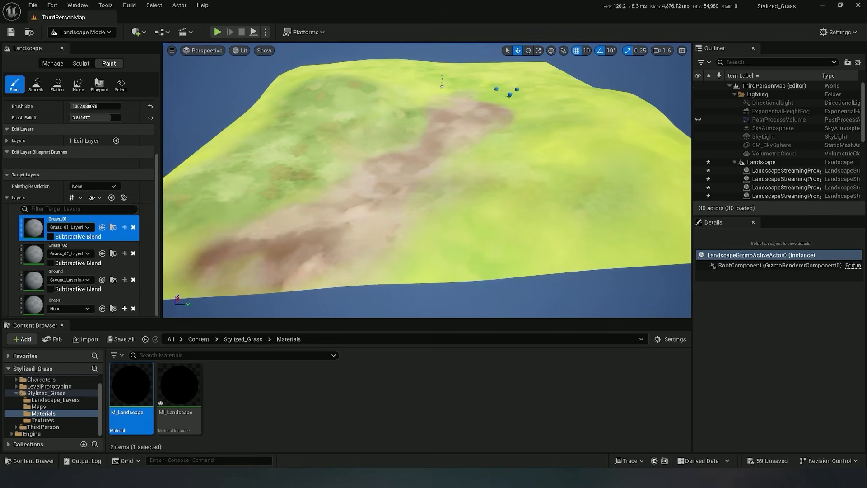
mouse_move(275, 149)
mouse_down()
mouse_move(224, 210)
mouse_move(337, 115)
mouse_move(413, 116)
mouse_up()
right_drag(413, 117, 427, 118)
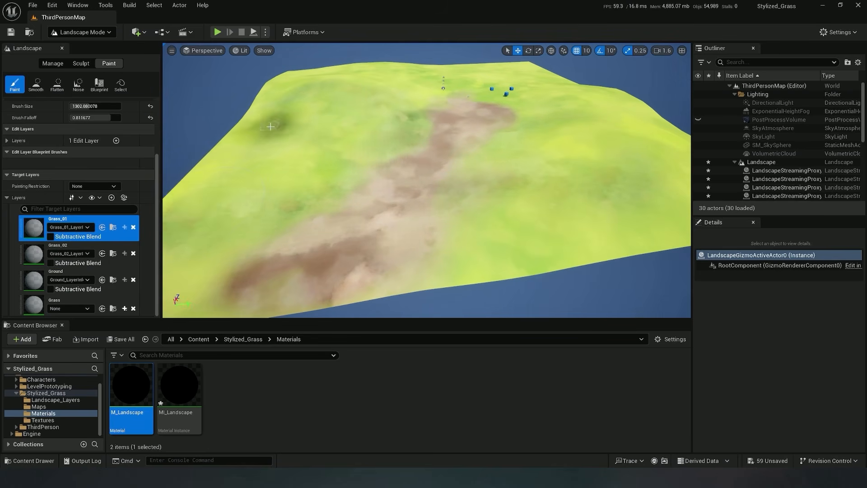
Step: Paint light Grass_02 patches on the right slope and along the landscape's far-left side
click(27, 260)
mouse_move(571, 130)
mouse_down()
mouse_move(621, 116)
mouse_move(618, 155)
mouse_up()
right_drag(618, 156, 603, 178)
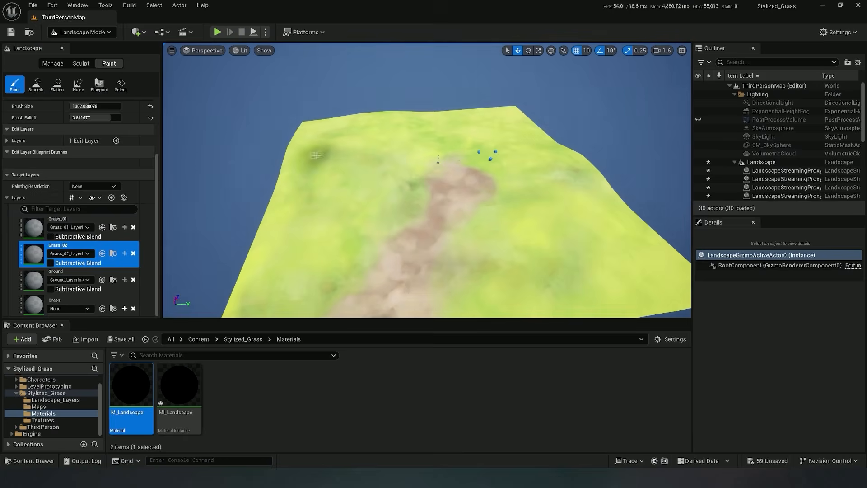
drag(316, 153, 316, 222)
right_drag(316, 221, 271, 253)
Step: Paint the Ground layer to extend the path past the cubes to the far edge and widen it at the near-left corner
click(86, 272)
right_drag(398, 172, 441, 140)
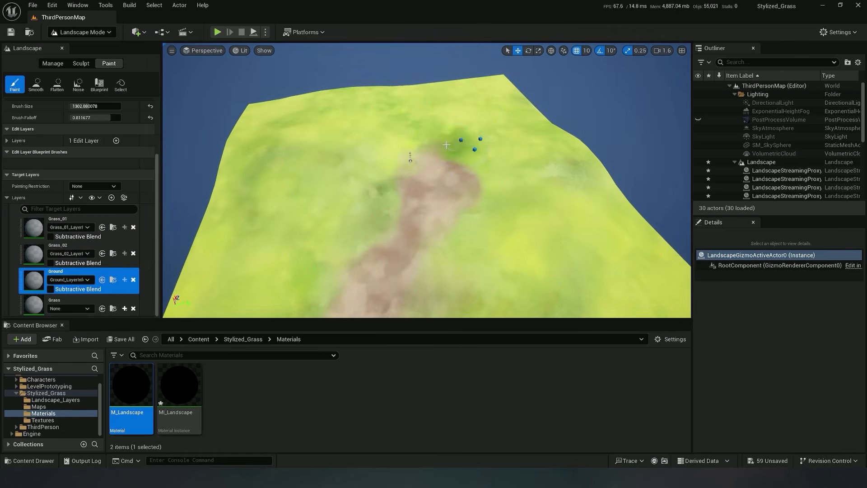
mouse_move(440, 147)
mouse_down()
mouse_move(461, 108)
mouse_move(413, 93)
mouse_up()
mouse_move(524, 103)
mouse_down()
mouse_move(508, 100)
mouse_move(499, 109)
mouse_up()
right_drag(427, 265, 397, 276)
drag(393, 271, 259, 293)
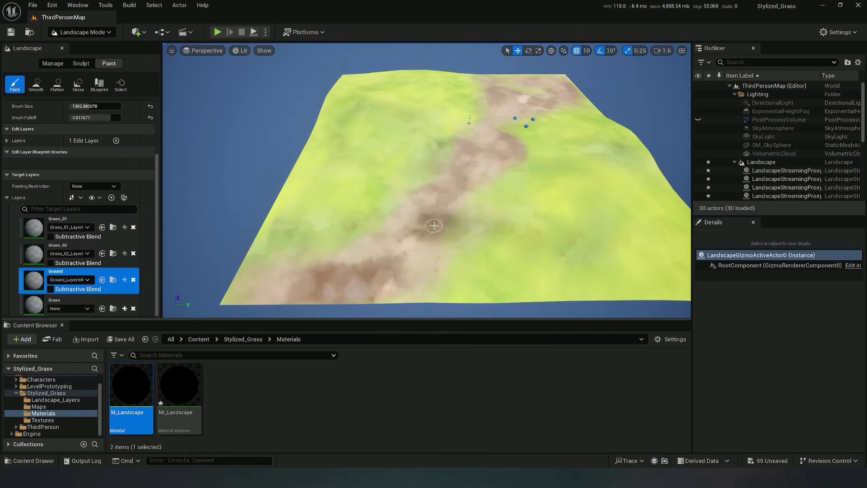
right_drag(436, 190, 424, 182)
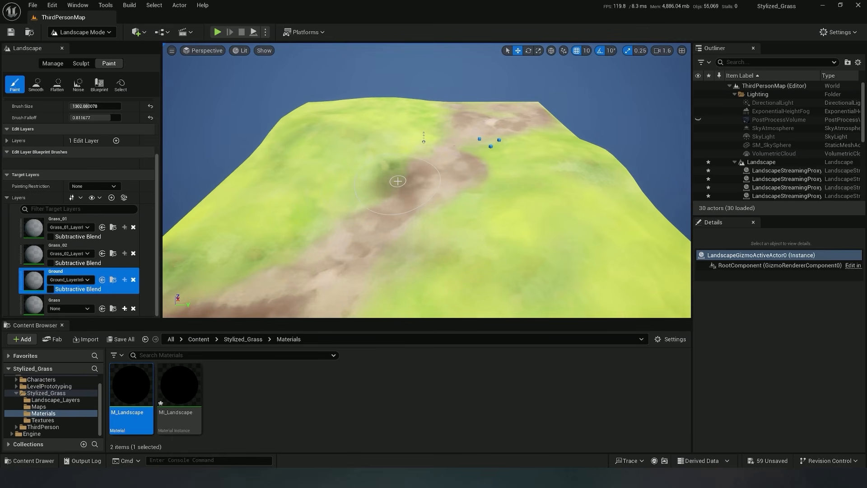
Step: Switch to Selection Mode and create a folder named Meshes inside Stylized_Grass
key(shift+1)
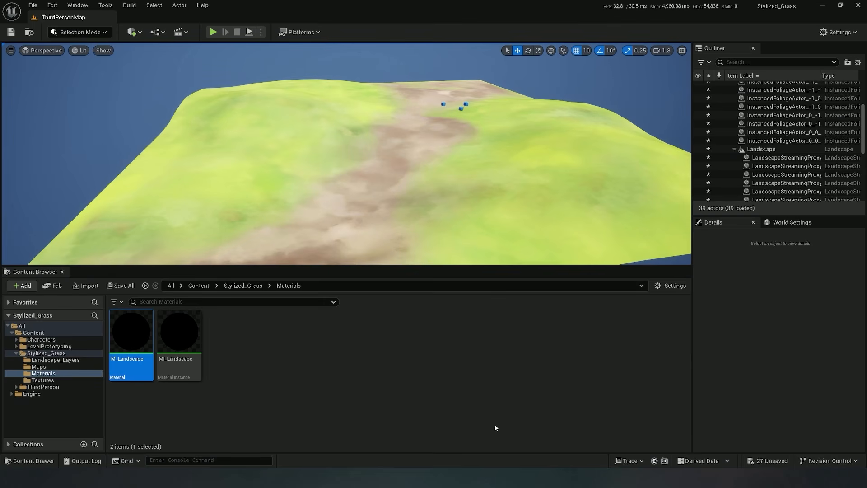
right_click(64, 353)
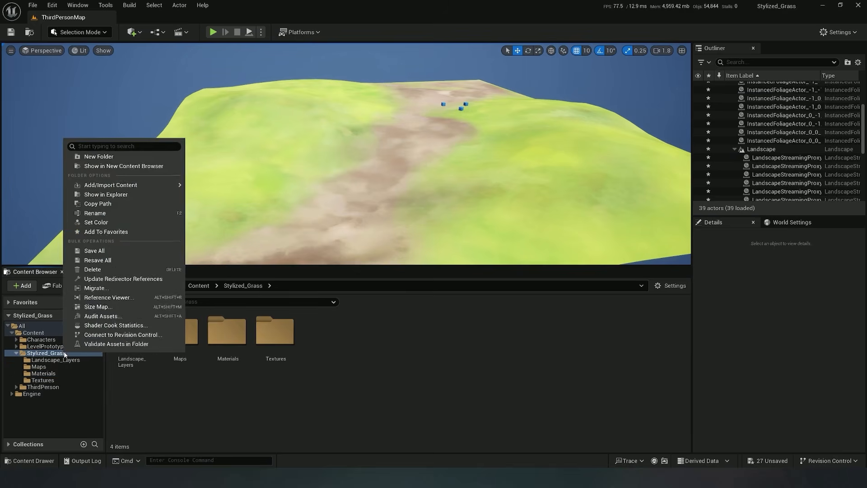
click(123, 158)
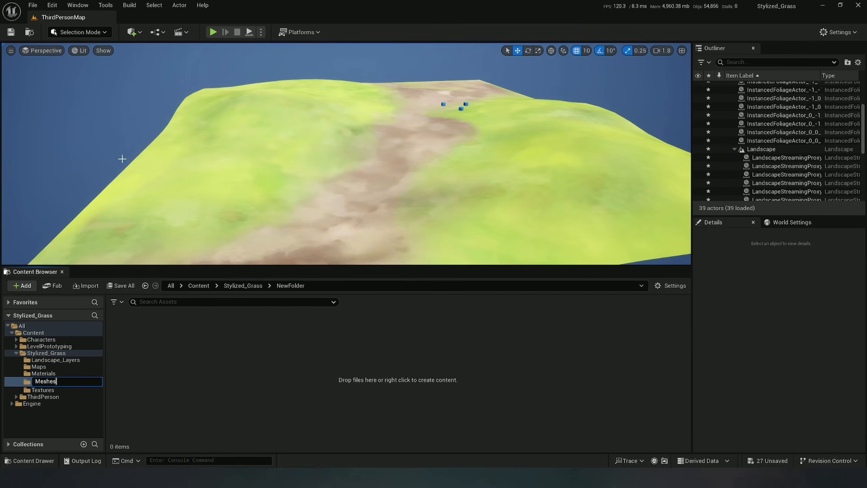
key(Return)
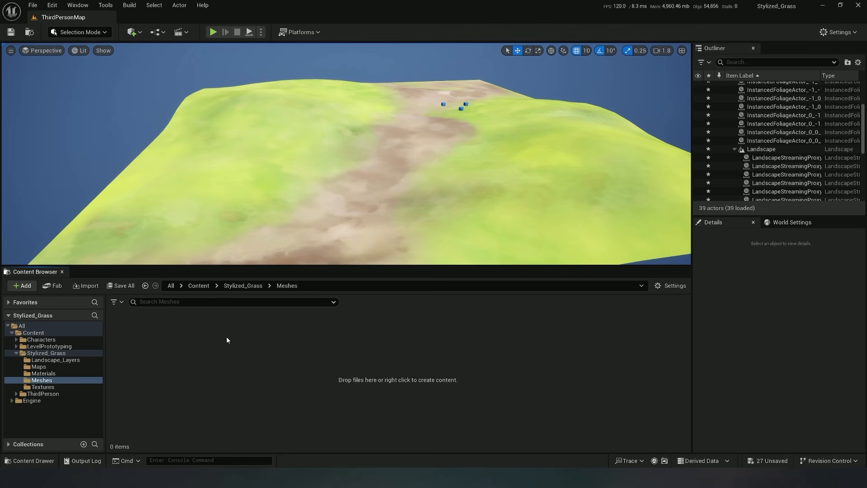
Step: Import SM_Grass_Test.FBX from the desktop into the Meshes folder with the default import settings
right_click(201, 334)
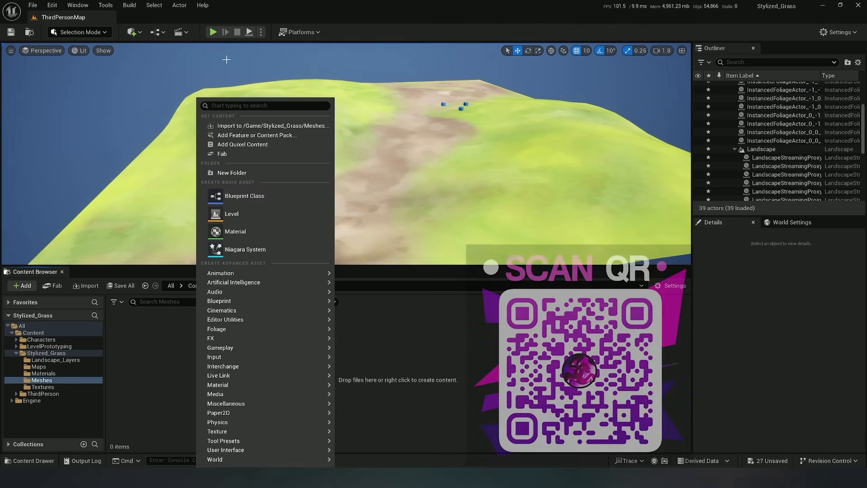
click(259, 129)
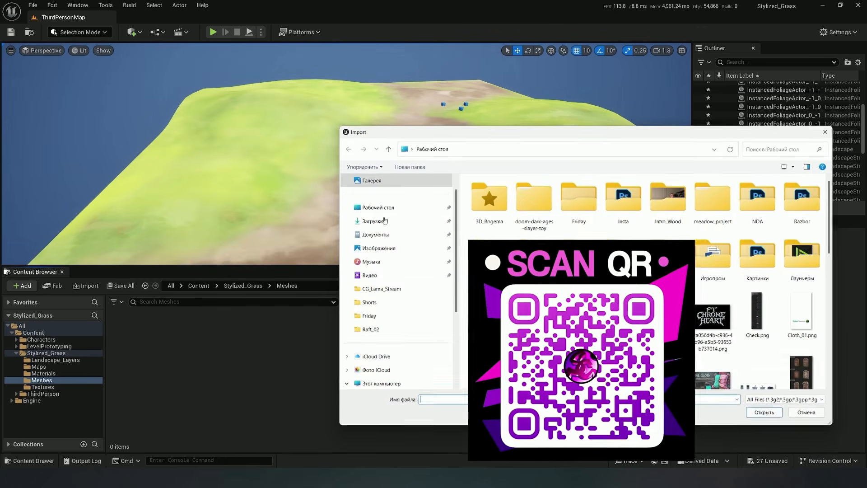
scroll(623, 294, down, 5)
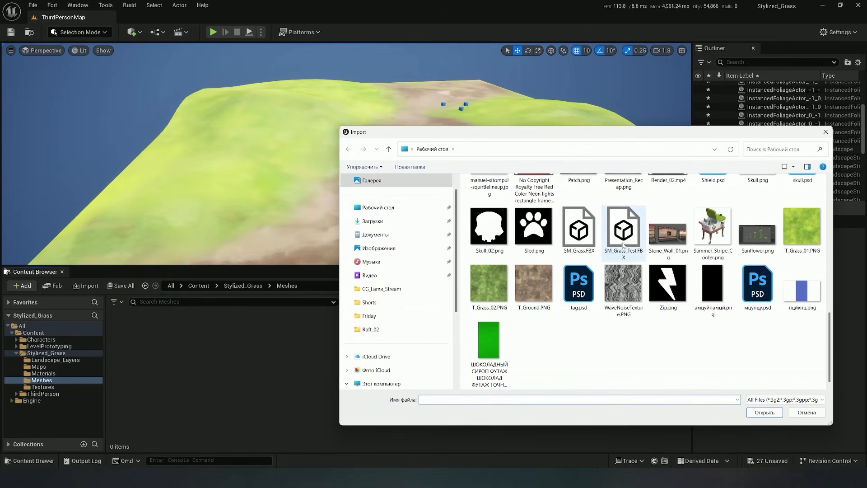
click(623, 230)
click(765, 413)
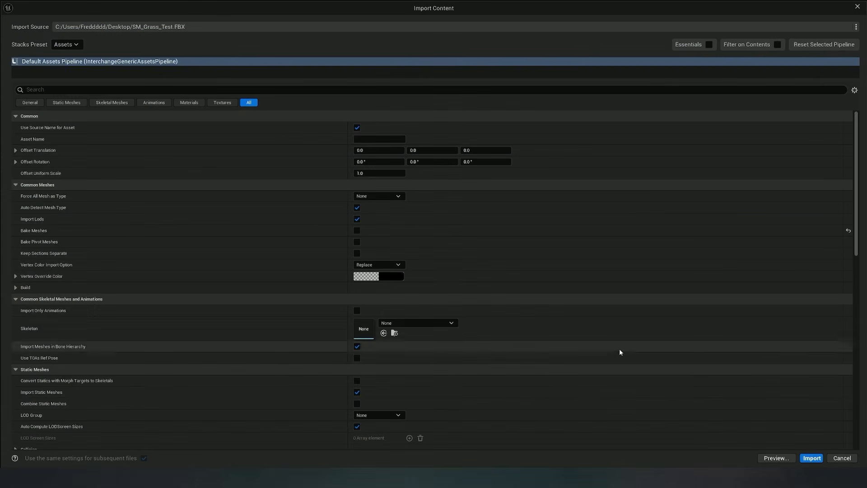
click(809, 457)
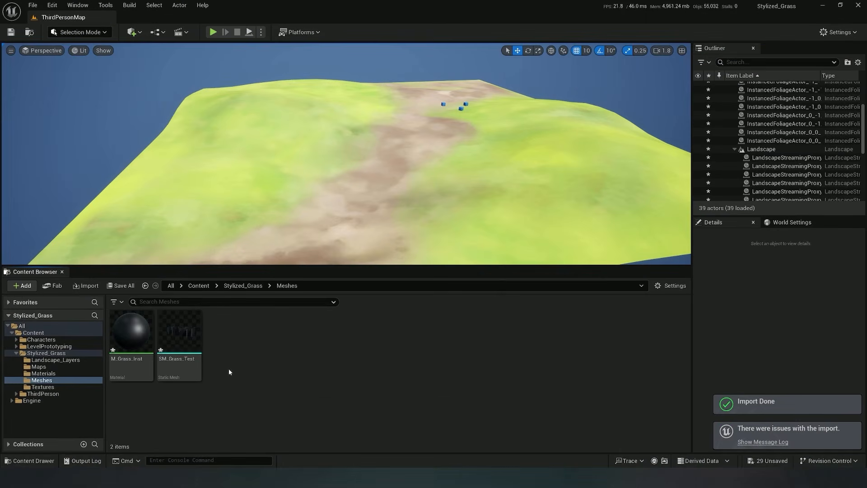
Step: Delete the imported M_Grass_Inst material and inspect the SM_Grass_Test mesh in its editor
click(141, 332)
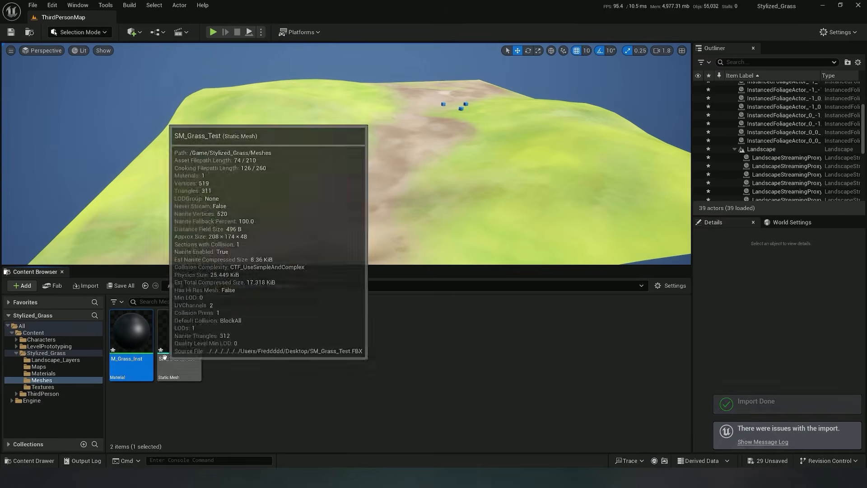
key(Delete)
click(365, 375)
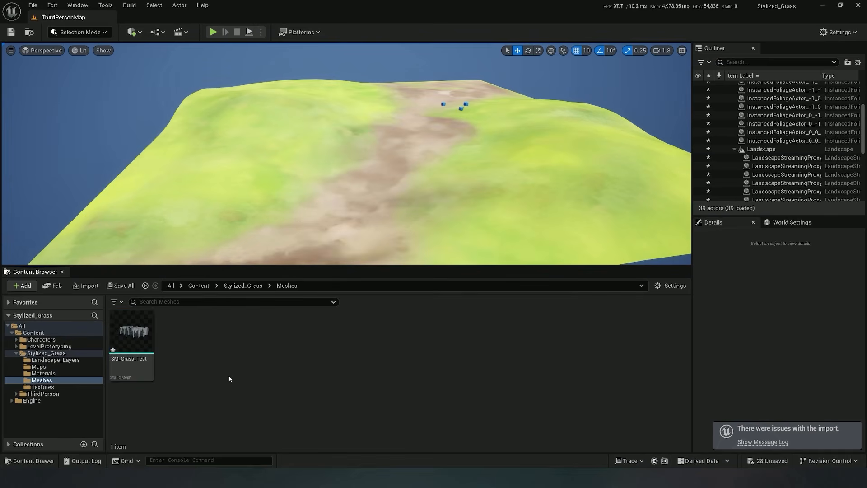
double_click(132, 334)
right_drag(335, 230, 373, 261)
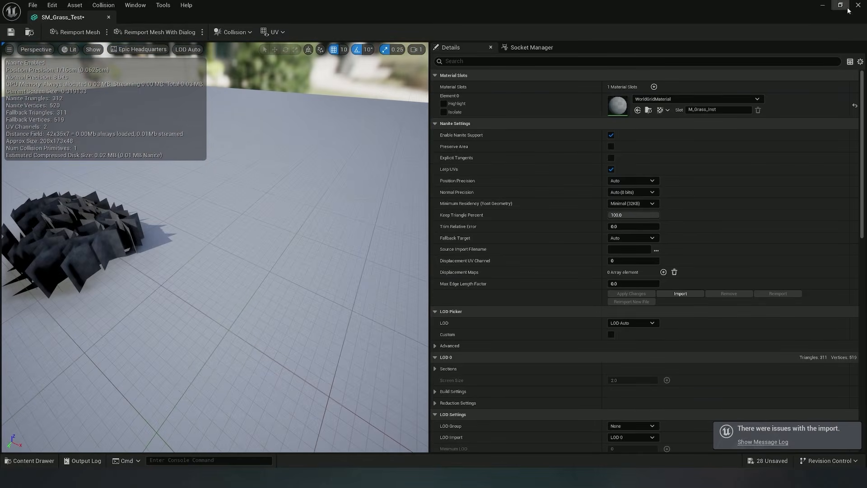
click(858, 5)
Step: Import Grass_Opacity.PNG from the desktop into the Textures folder
click(204, 351)
click(42, 387)
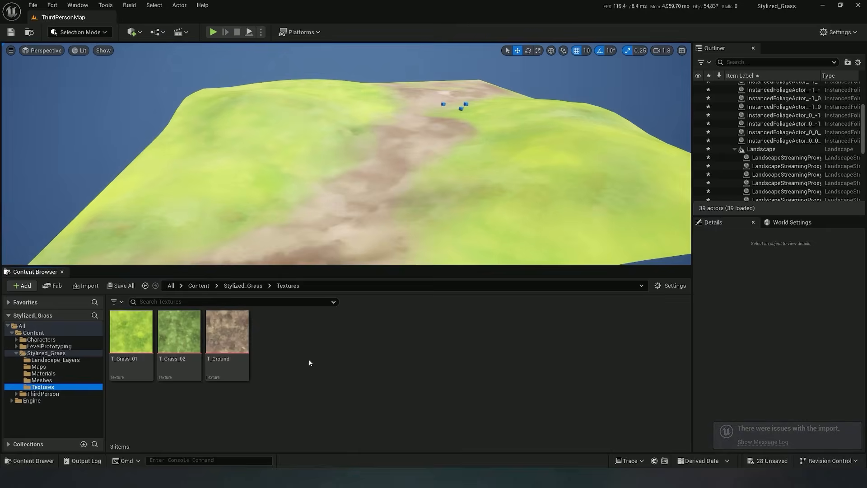
right_click(289, 329)
click(322, 125)
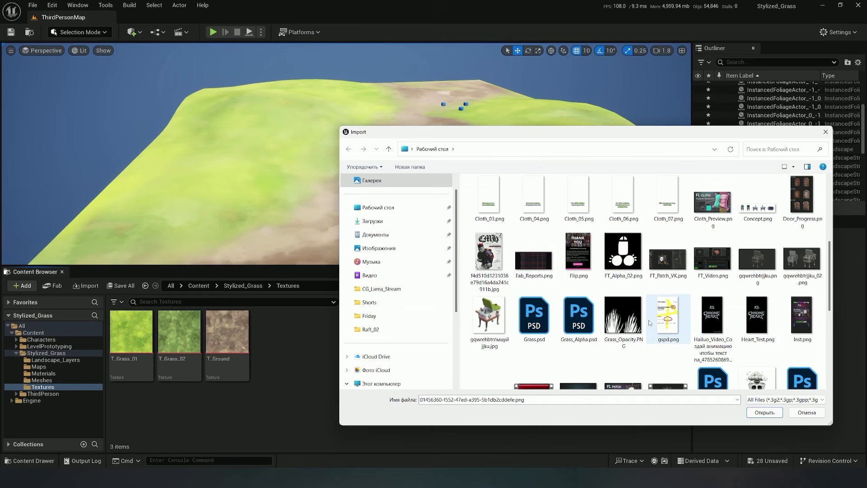
click(624, 319)
click(765, 412)
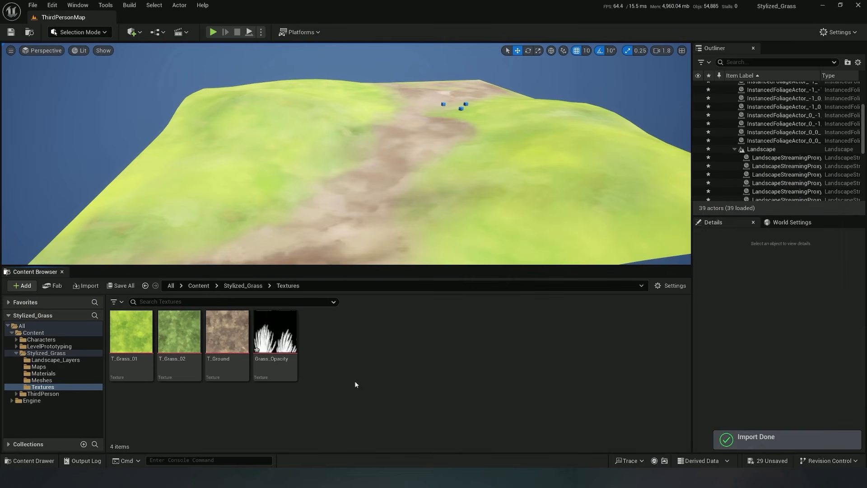
Step: Create a new material named M_Grass in the Materials folder
click(43, 374)
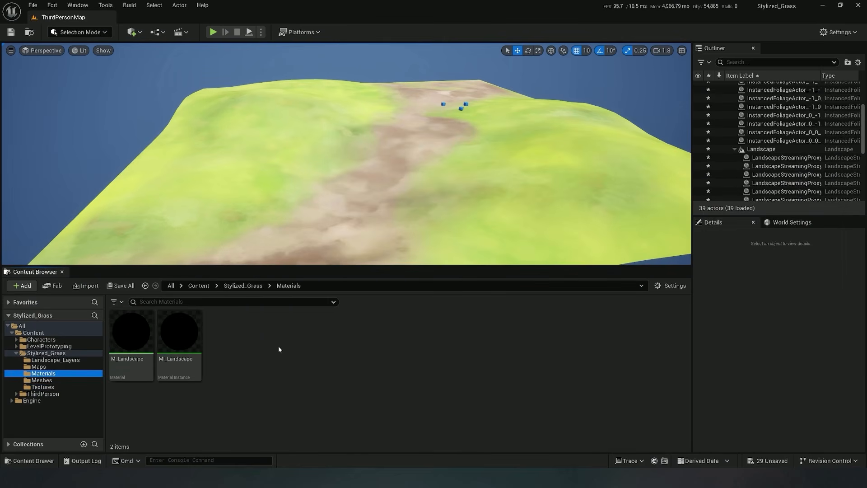
right_click(259, 348)
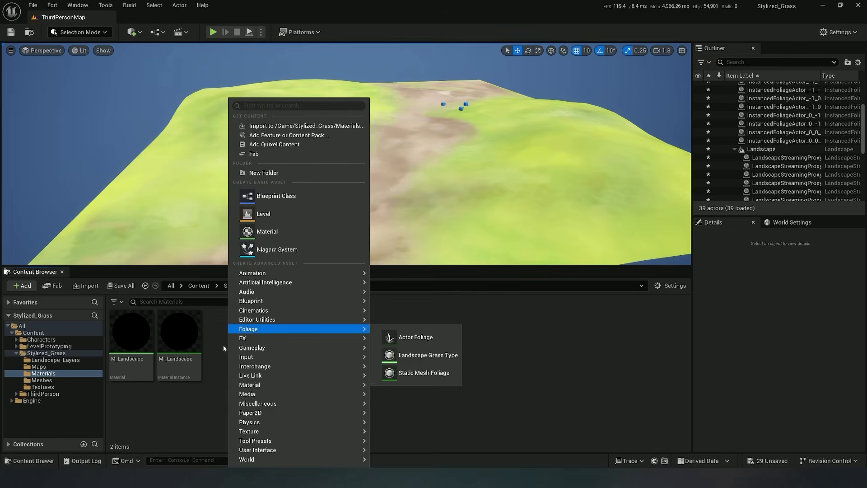
click(269, 231)
text(M)
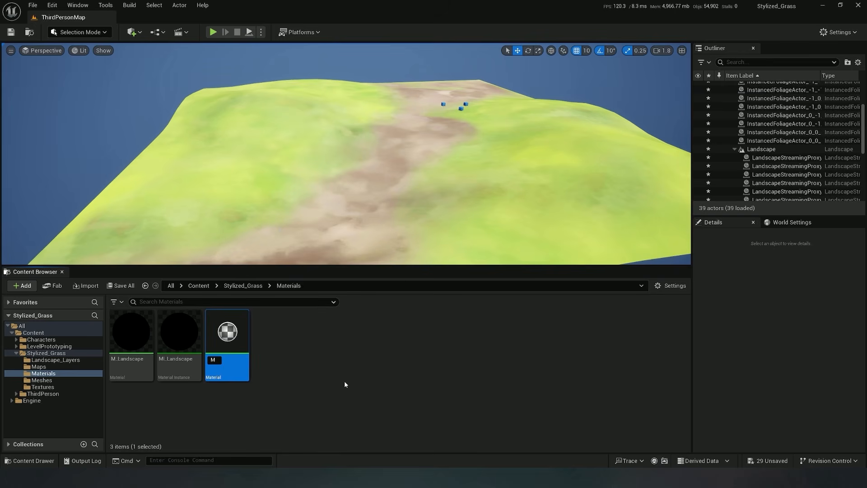
text(_Grass)
key(Return)
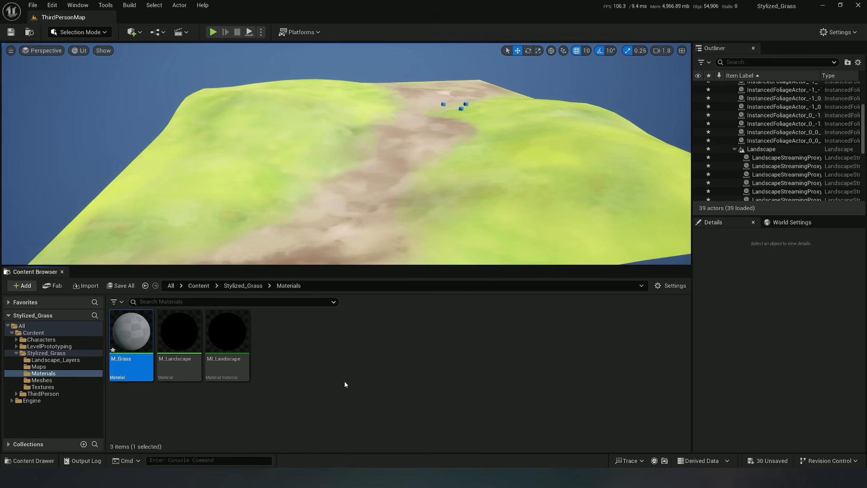
Step: Open M_Grass, make it two-sided and set its blend mode to Masked, keeping the Default Lit shading model and Surface domain
double_click(145, 341)
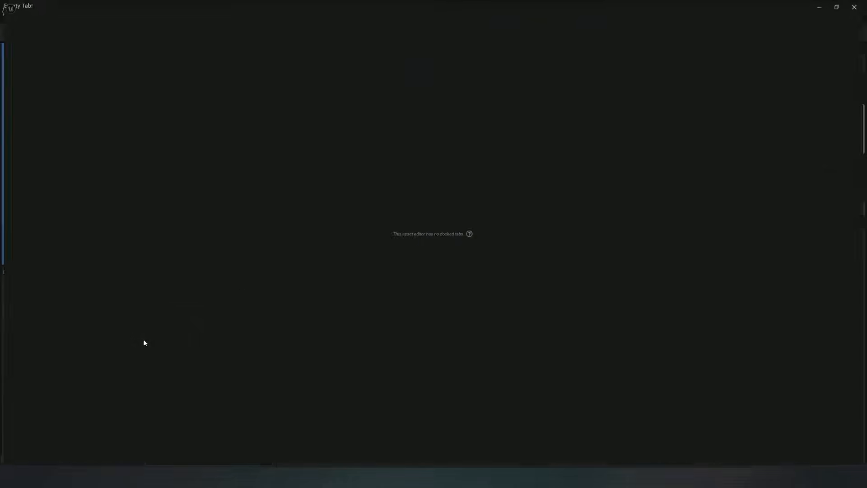
scroll(453, 209, down, 2)
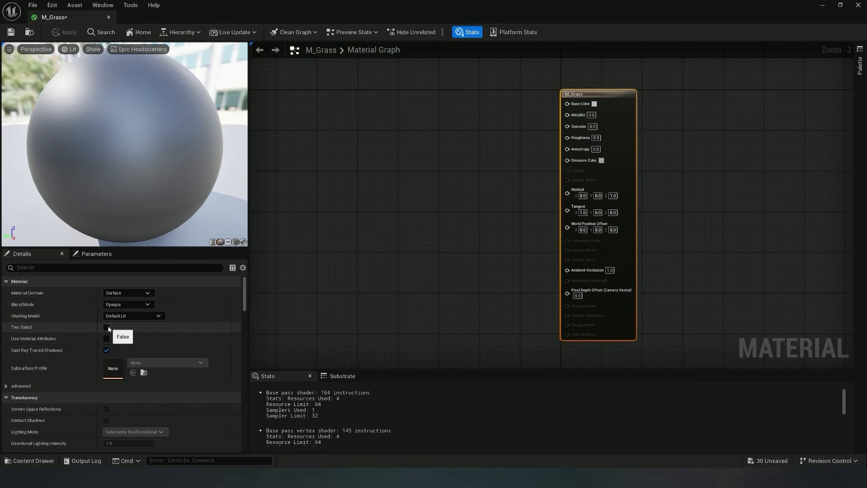
click(107, 327)
click(122, 304)
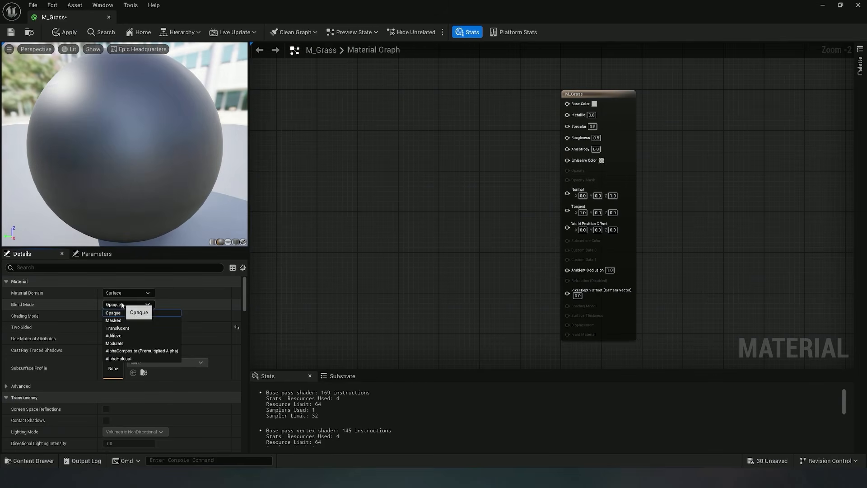
click(113, 321)
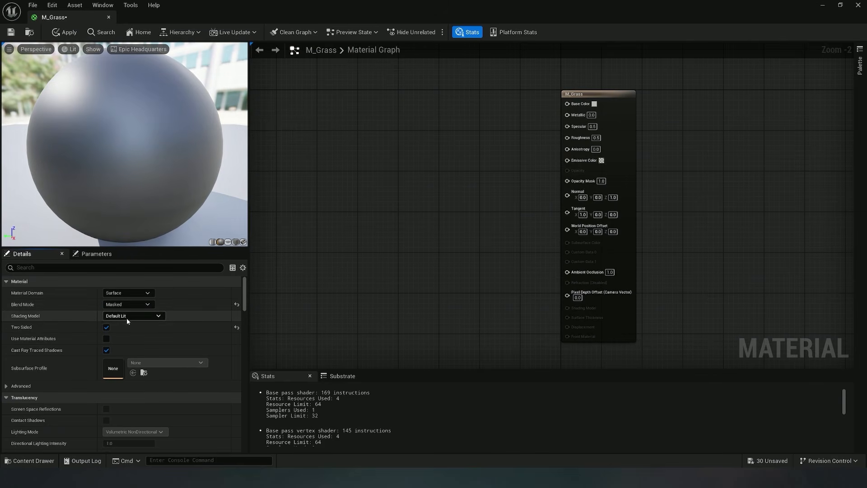
click(126, 316)
click(126, 316)
click(123, 293)
click(124, 293)
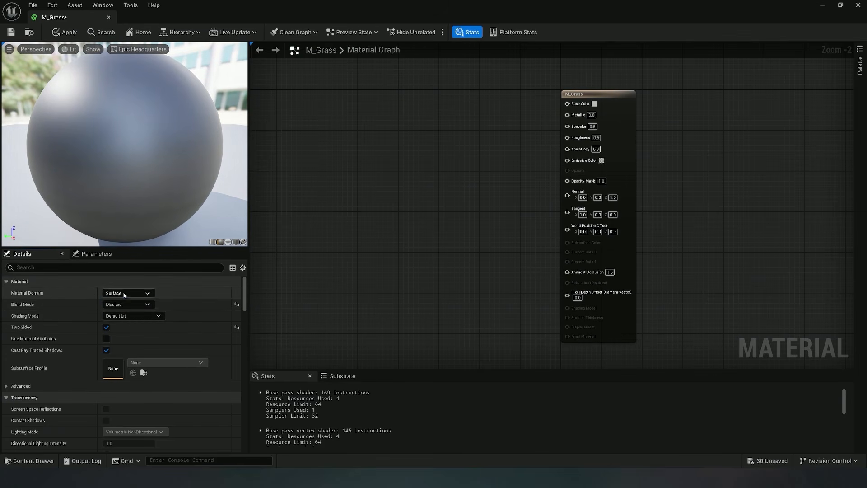
Step: Filter the material's details for "Nor", turn off Tangent Space Normal and clear the filter
click(88, 267)
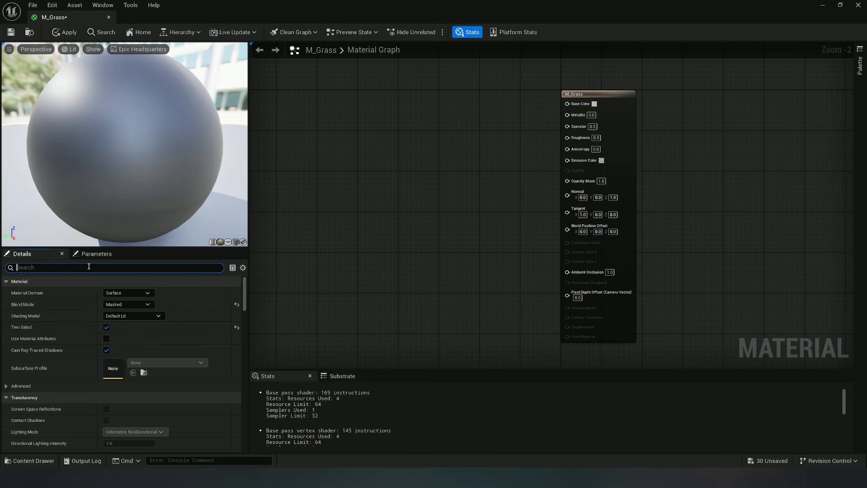
text(N)
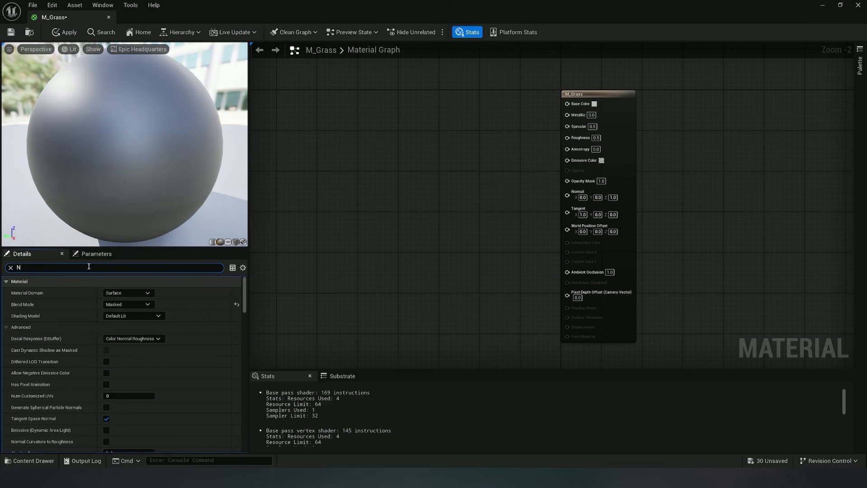
text(or)
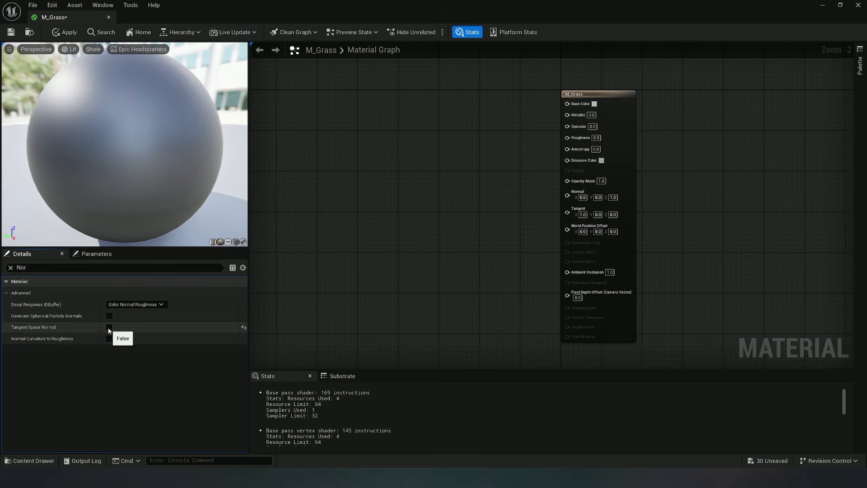
click(10, 267)
Step: Add a Constant node to the left of the M_Grass output node
right_drag(393, 245, 469, 238)
scroll(454, 229, down, 1)
click(673, 155)
right_drag(427, 203, 448, 201)
key(1)
click(517, 203)
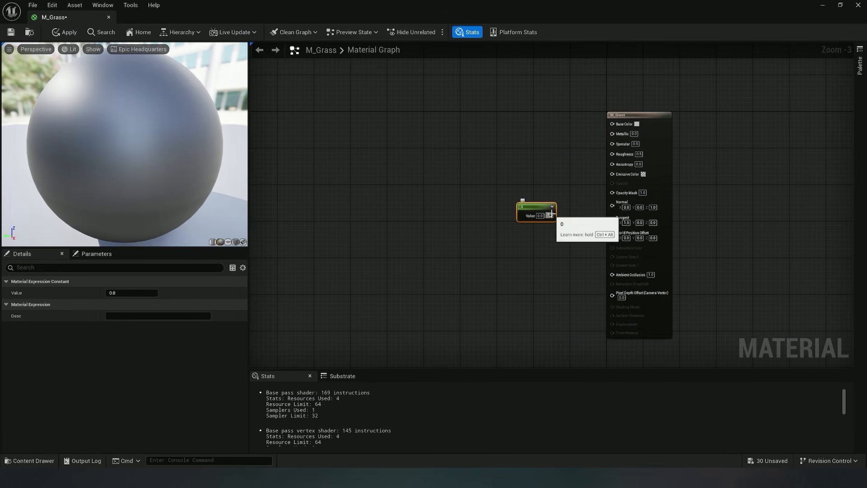
Step: Connect the Constant node to Specular and add a second Constant below it feeding Roughness
drag(603, 146, 613, 143)
drag(537, 206, 534, 193)
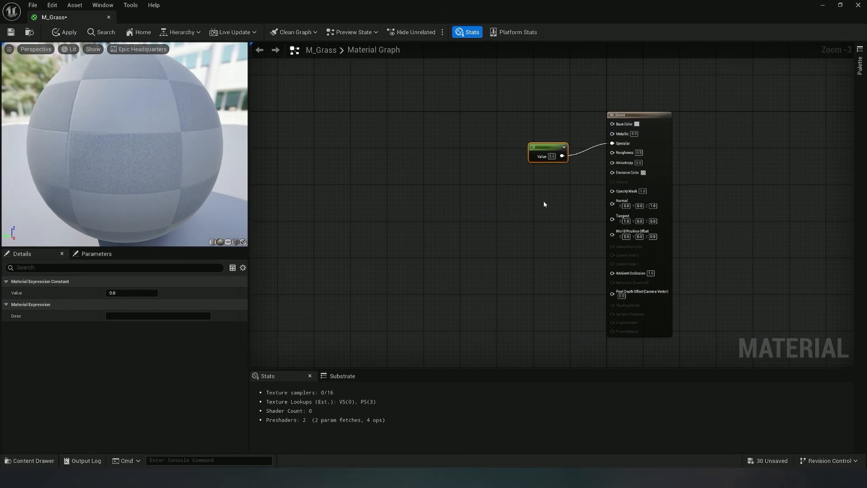
key(1)
click(543, 203)
drag(576, 215, 612, 152)
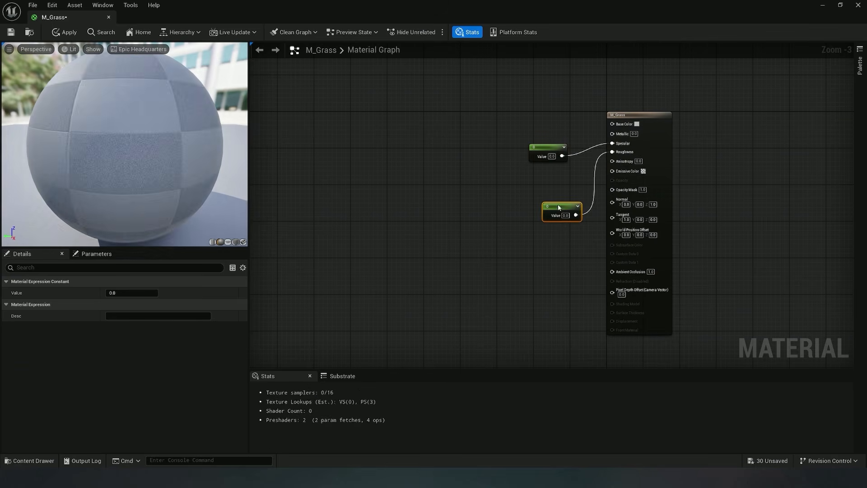
drag(560, 207, 545, 176)
Step: Add a Constant3Vector node below and to the left of the two Constant nodes
right_click(420, 264)
text(3)
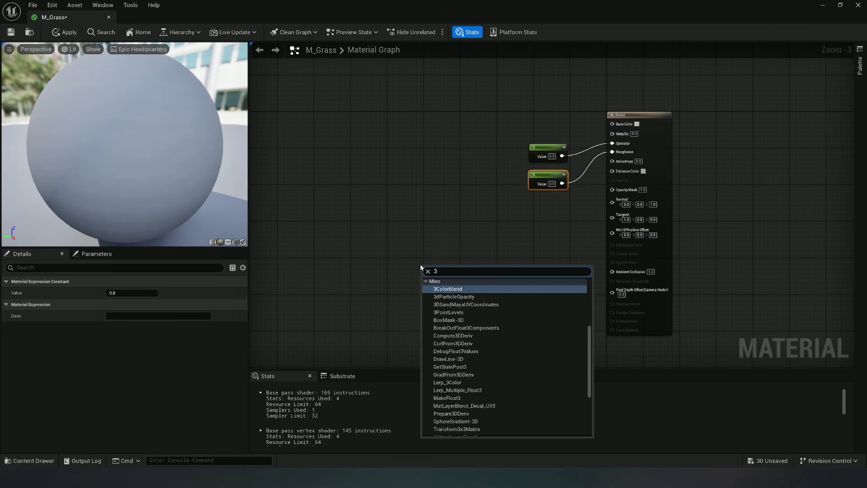
text(v)
click(470, 290)
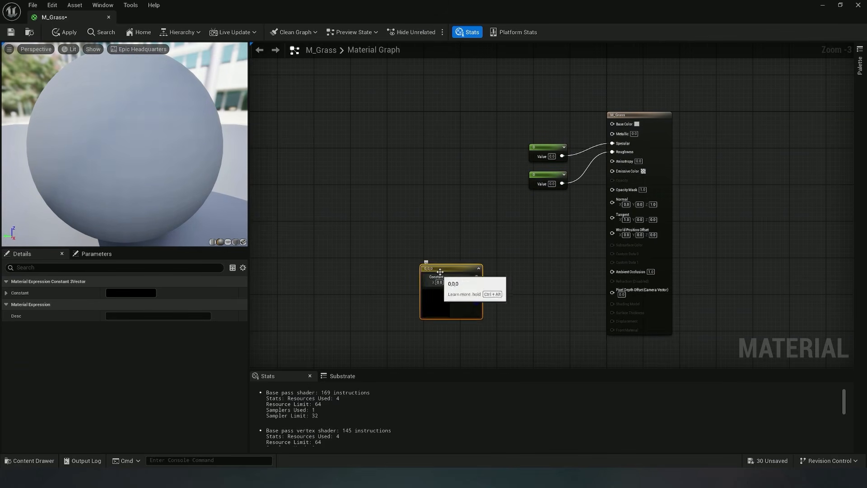
drag(433, 301, 410, 251)
Step: Set the Constant3Vector's colour to pure blue with a B value of 1.0
click(140, 293)
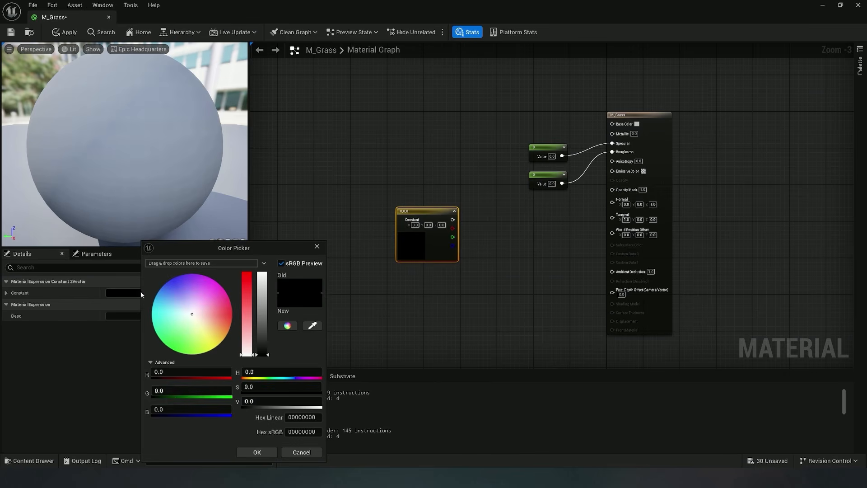
click(165, 410)
text(1)
key(Return)
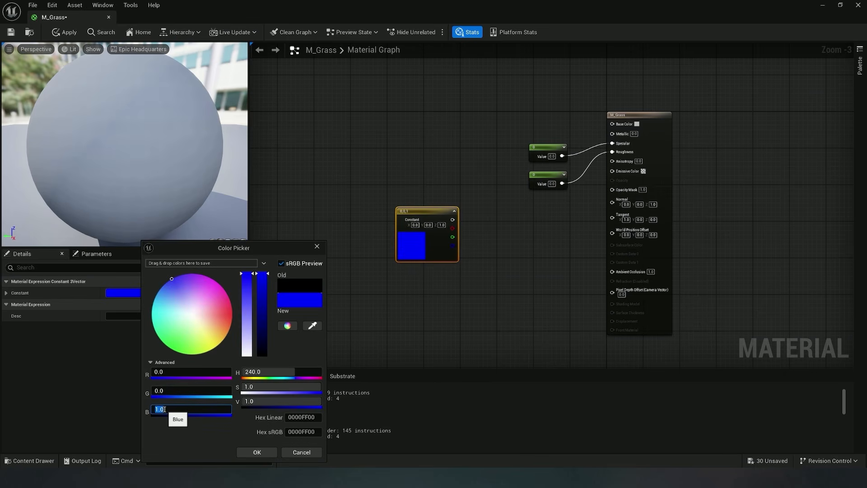
click(263, 453)
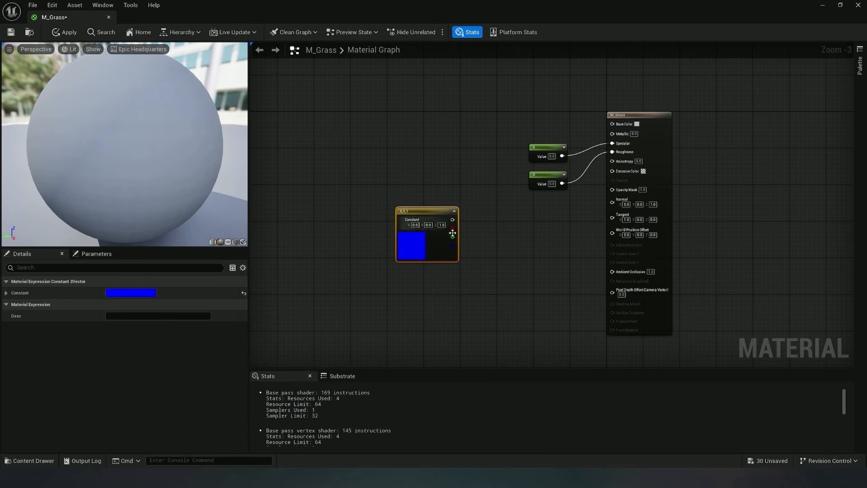
Step: Multiply the blue vector by a new TwoSidedSign node and connect the product to the material's Normal input
right_click(477, 289)
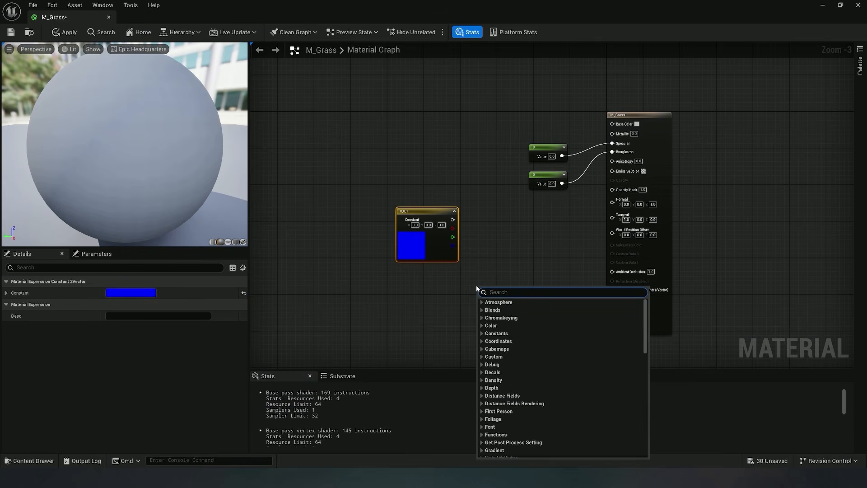
text(two)
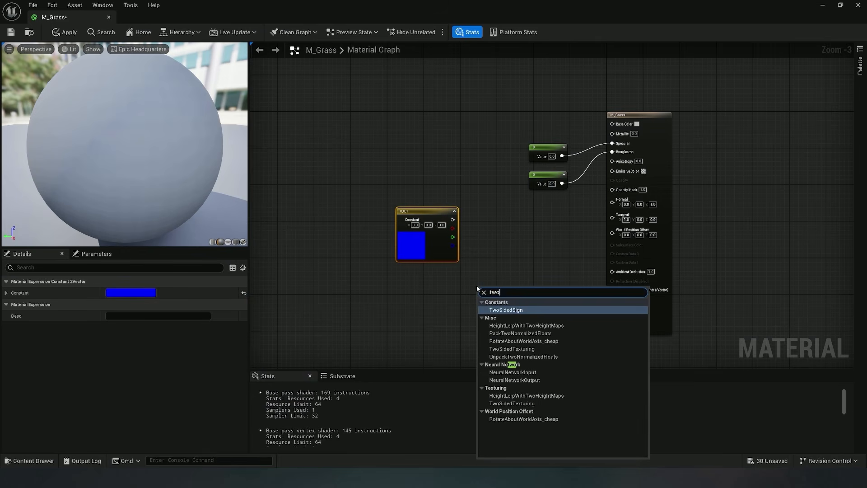
click(501, 309)
drag(501, 290, 494, 273)
click(491, 248)
drag(452, 219, 615, 204)
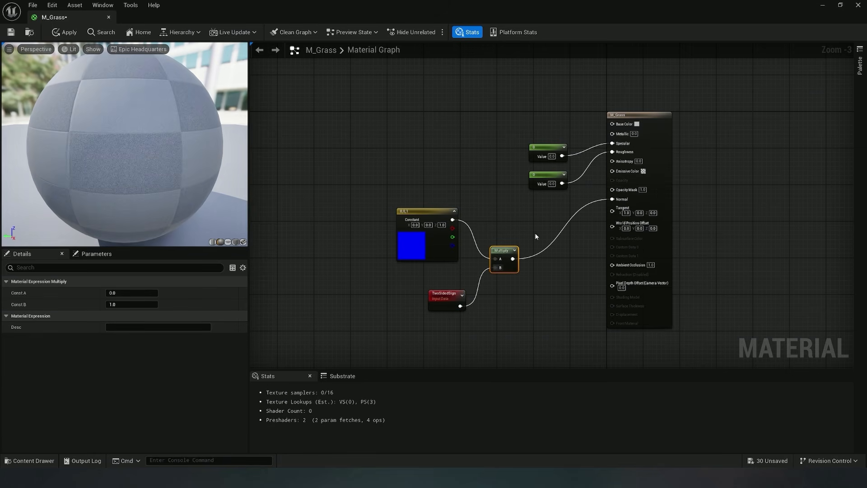
Step: Add a RuntimeVirtualTextureSample node, connect its BaseColor output to the material's Base Color, and save M_Grass
right_click(446, 125)
text(vir)
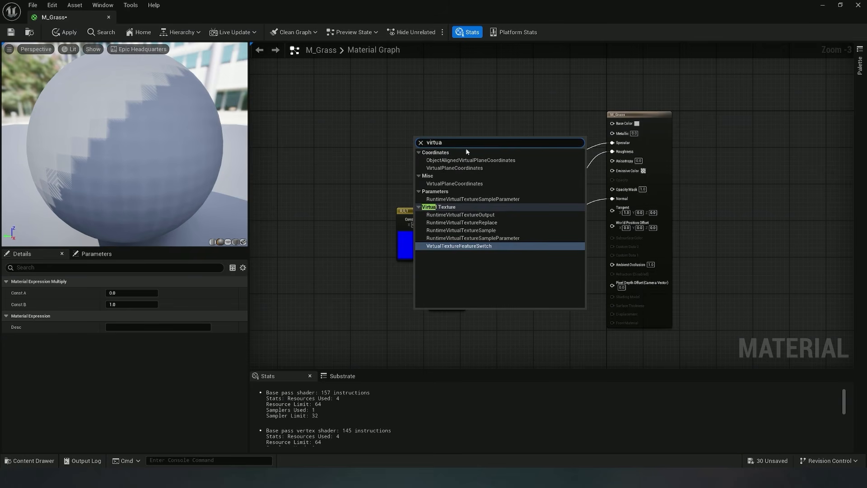
text(tua)
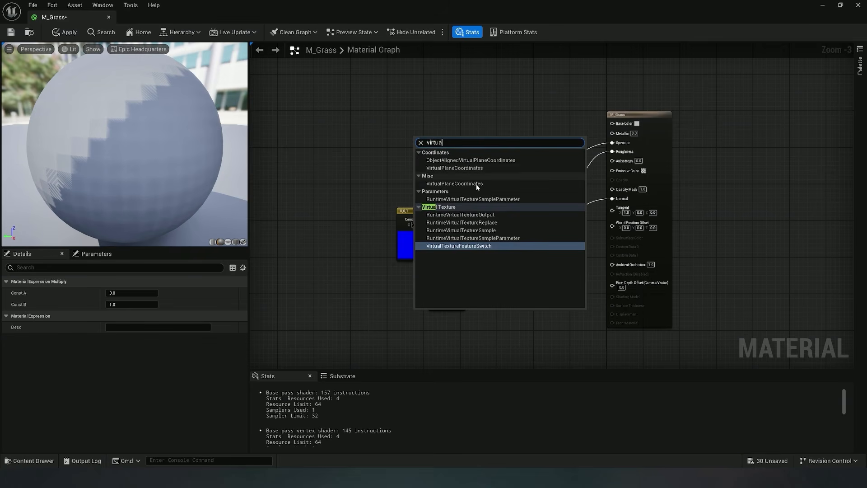
click(492, 232)
drag(445, 171, 463, 114)
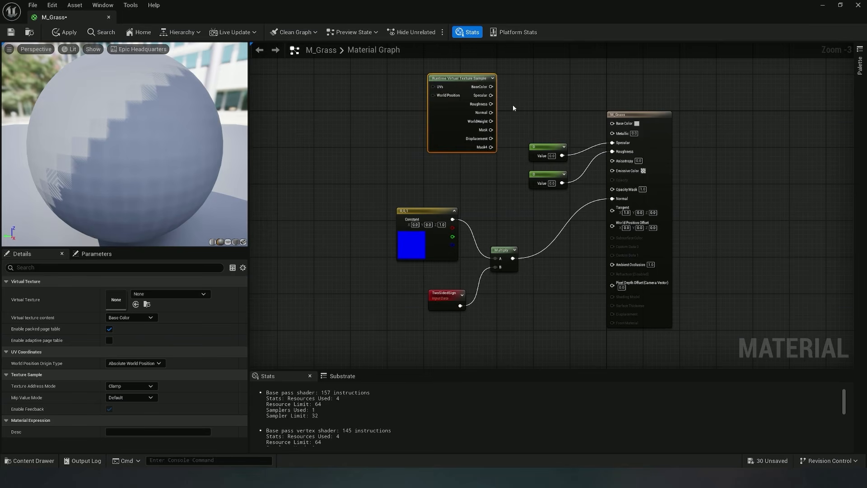
drag(496, 86, 620, 126)
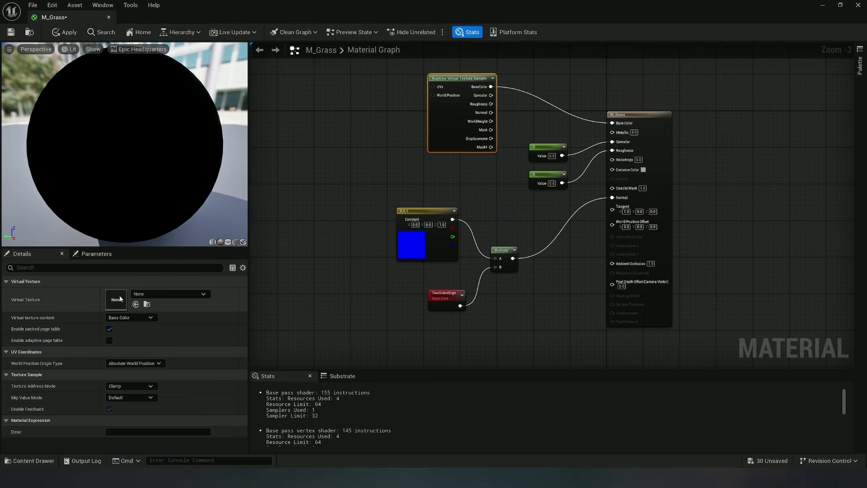
click(15, 35)
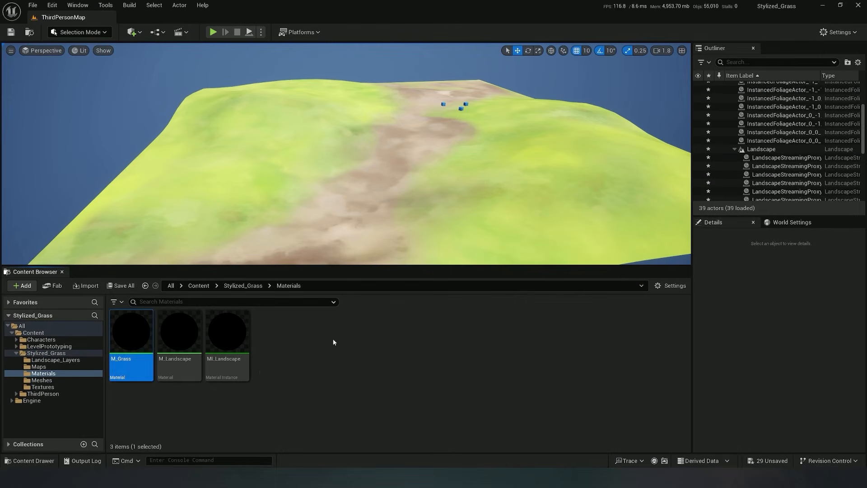
Step: Create a folder named RVT inside the Stylized_Grass folder
click(58, 354)
right_click(58, 354)
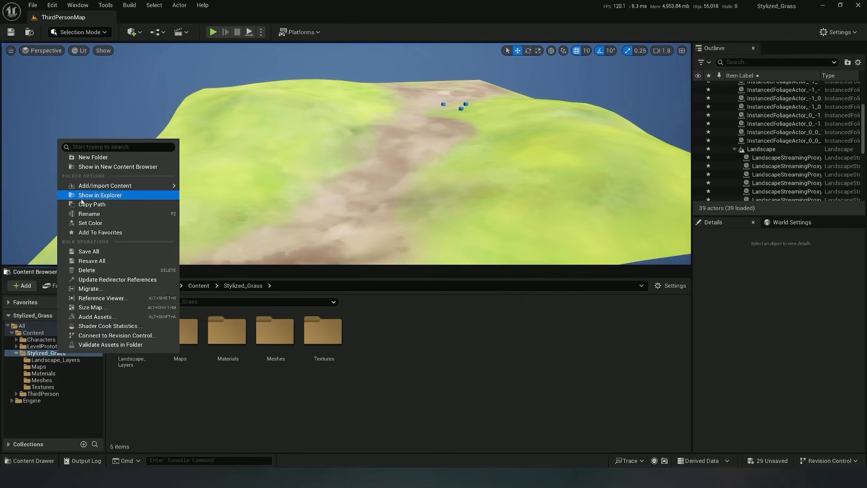
click(108, 161)
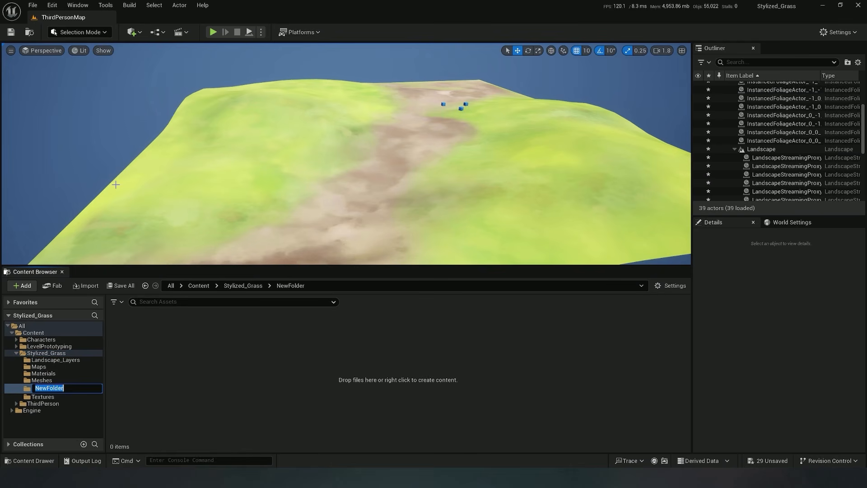
key(Return)
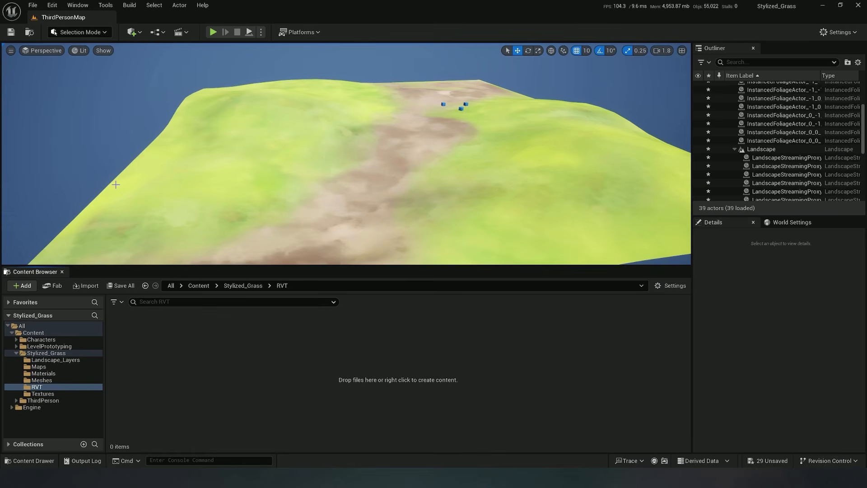
Step: Create a Runtime Virtual Texture named RVT_Color in the RVT folder
right_click(171, 387)
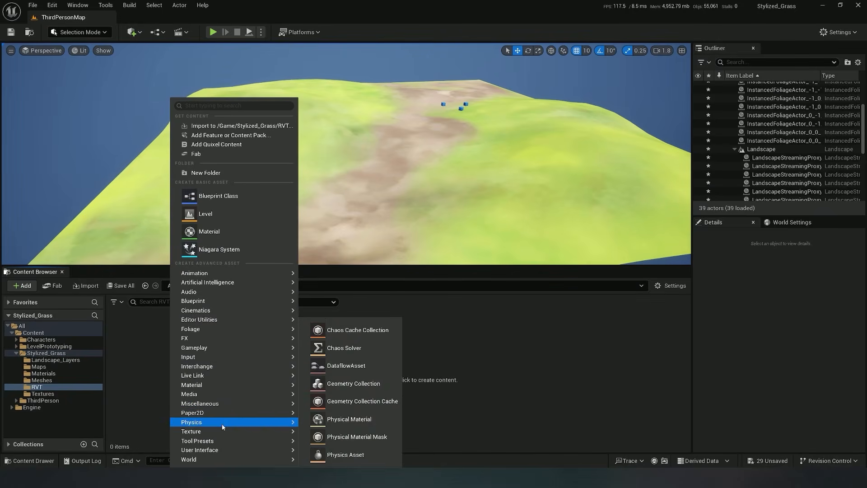
mouse_move(248, 433)
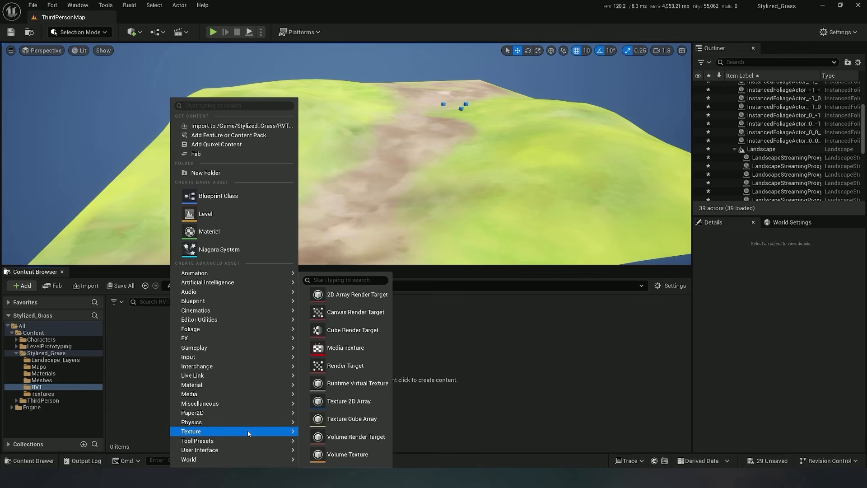
click(343, 383)
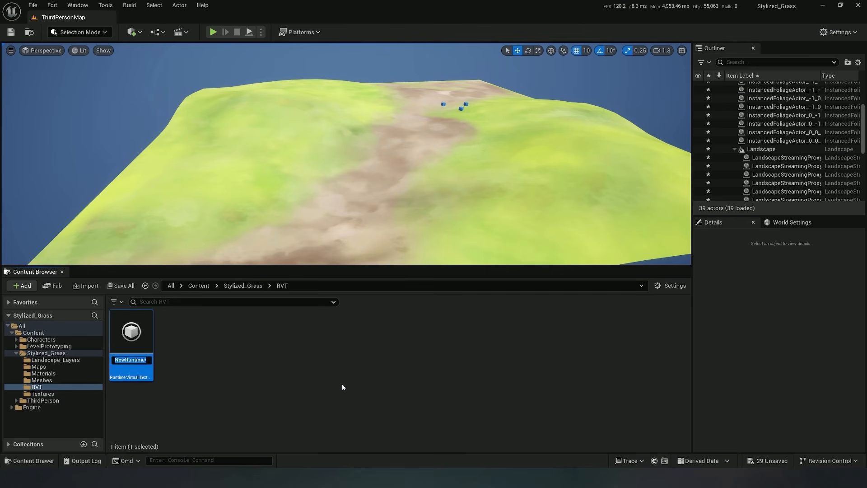
text(B)
key(BackSpace)
text(RVT_Color)
Step: Set RVT_Color's size to 2048 tiles (11) and tile size to 512 (3), keeping Base Color, Normal, Roughness, Specular content, then save and close it
double_click(136, 328)
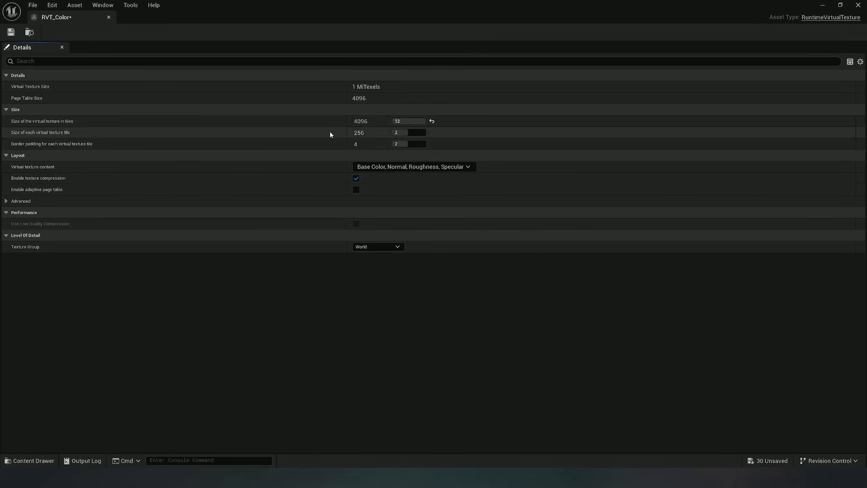
drag(427, 121, 421, 121)
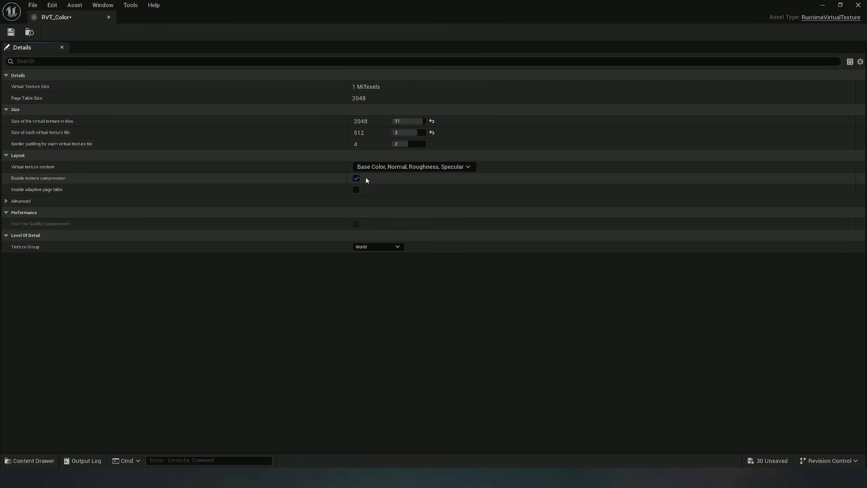
click(389, 167)
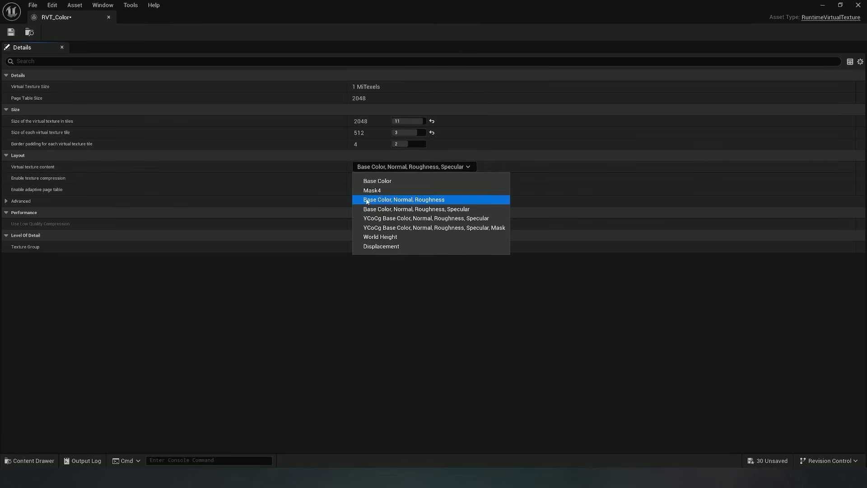
click(388, 167)
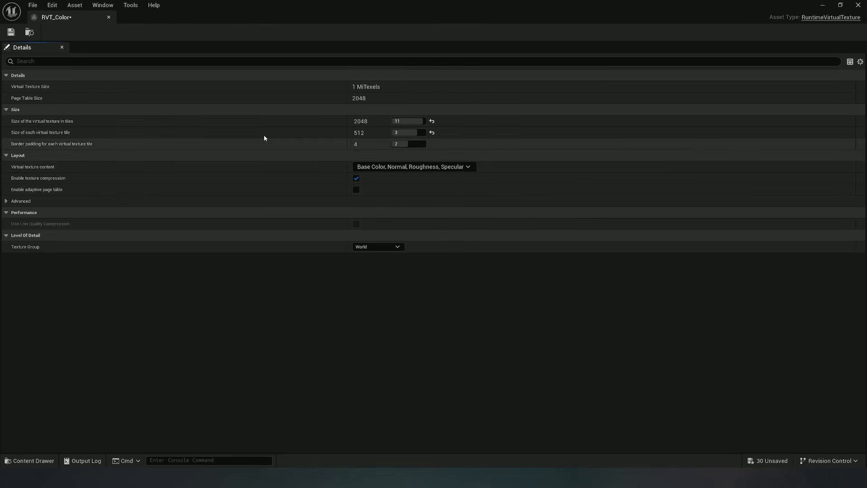
click(9, 33)
click(858, 5)
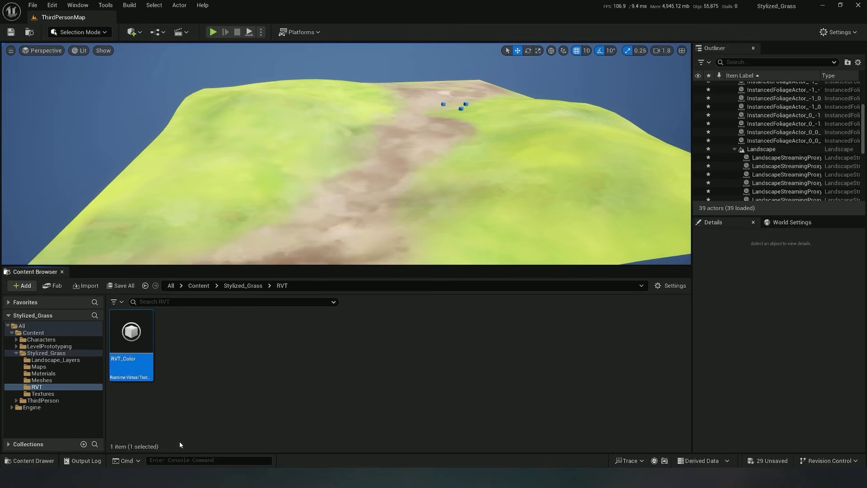
Step: Create a second Runtime Virtual Texture named RVT_Heigh in the RVT folder
right_click(181, 445)
mouse_move(227, 451)
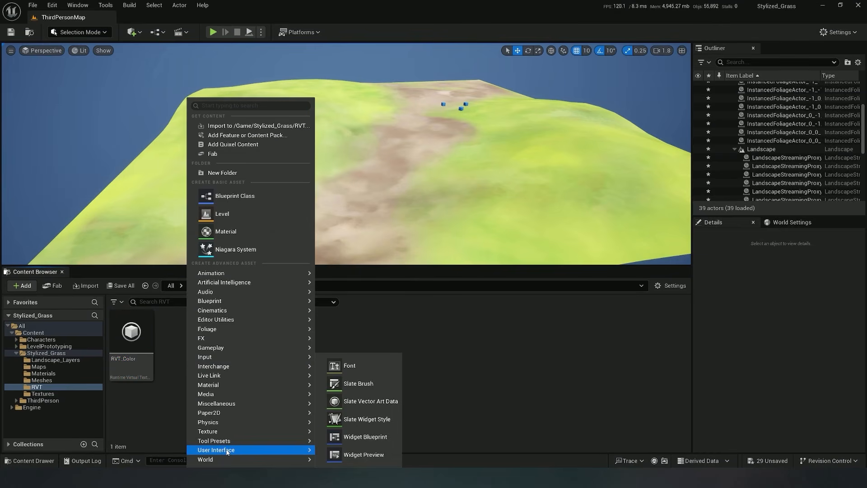
mouse_move(299, 432)
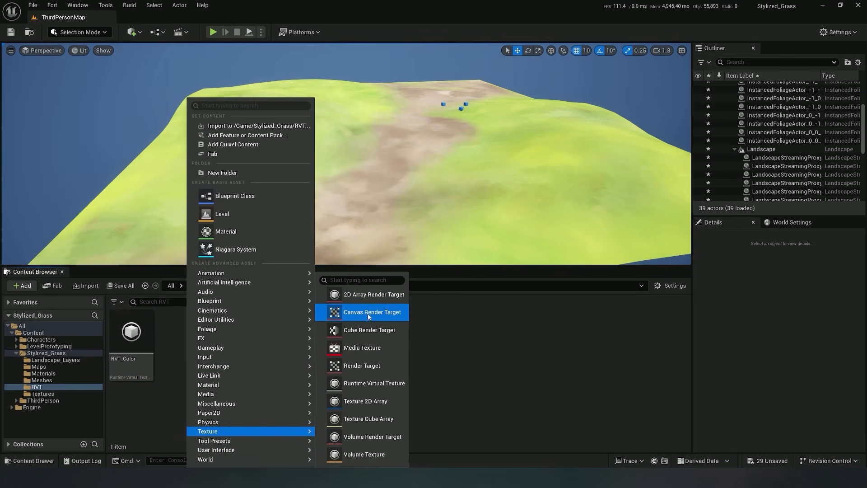
click(365, 384)
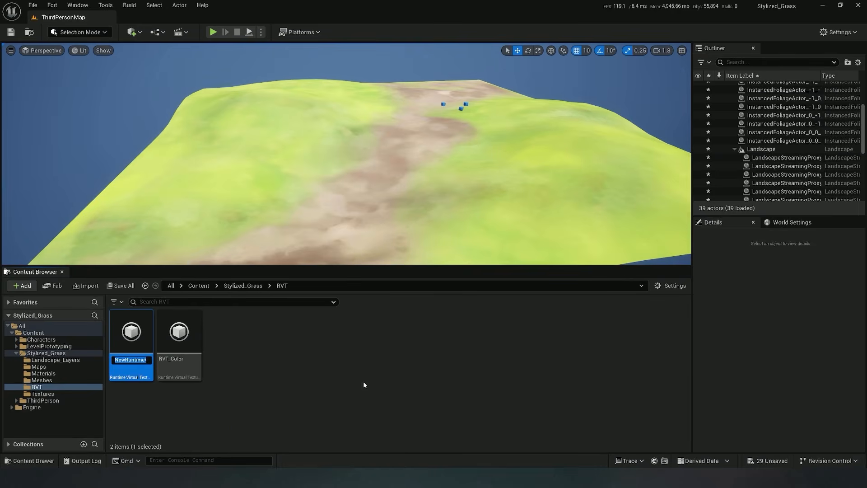
text(RVT_Height)
key(Return)
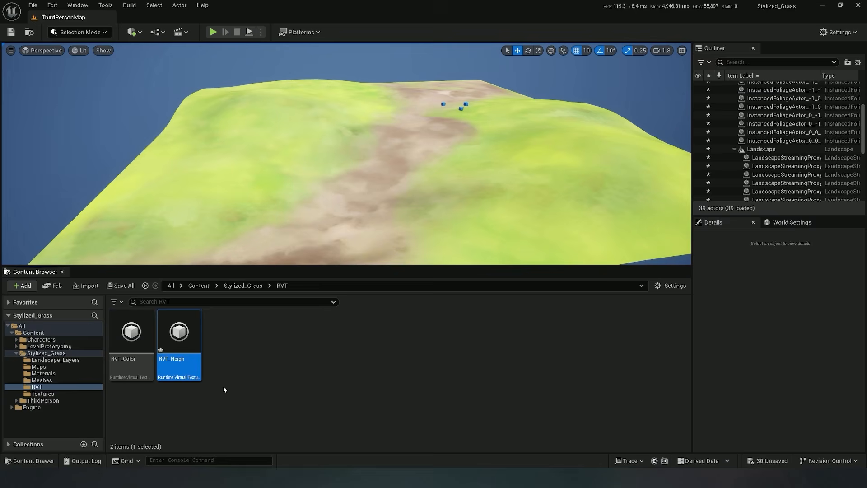
Step: Set RVT_Heigh's size to 2048 tiles (11), tile size to 512 (3) and content to World Height, then save and close it
double_click(179, 334)
click(409, 121)
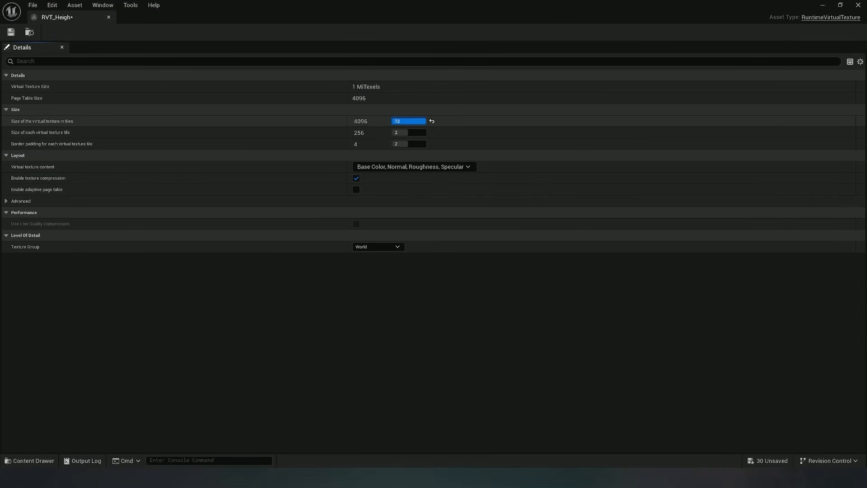
key(Return)
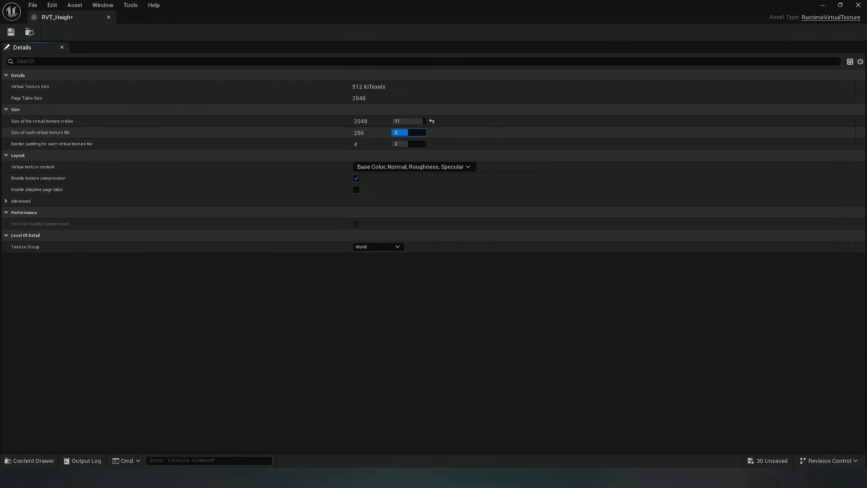
click(380, 167)
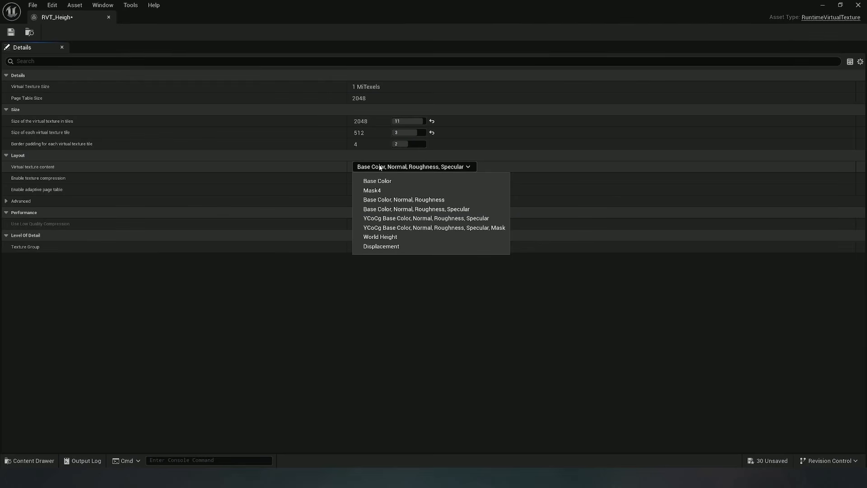
click(380, 238)
key(ctrl+s)
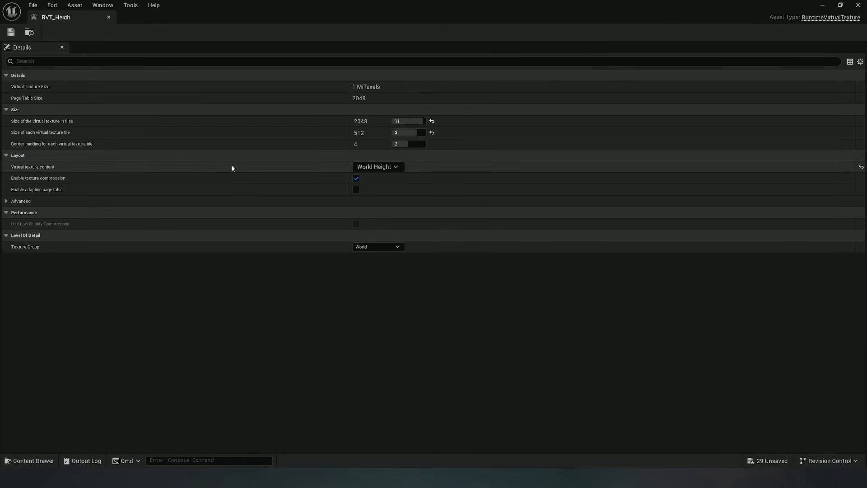
click(858, 5)
click(264, 364)
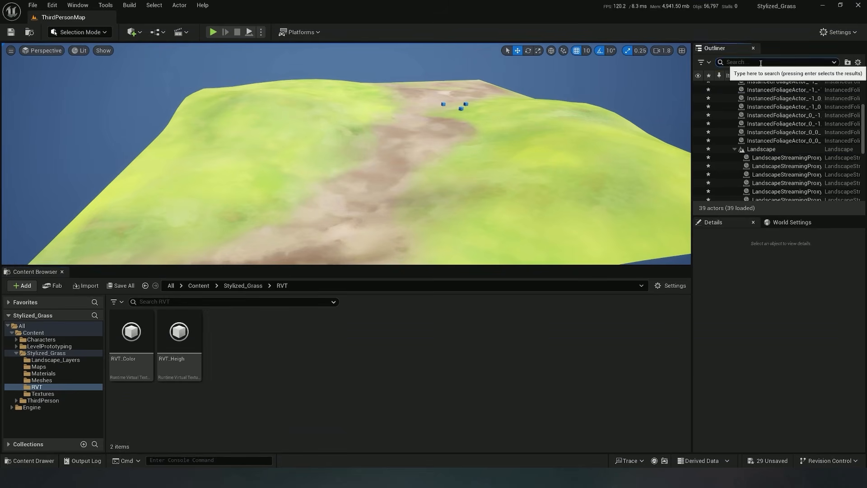
Step: Place a Runtime Virtual Texture Volume in the level
click(132, 32)
mouse_move(170, 182)
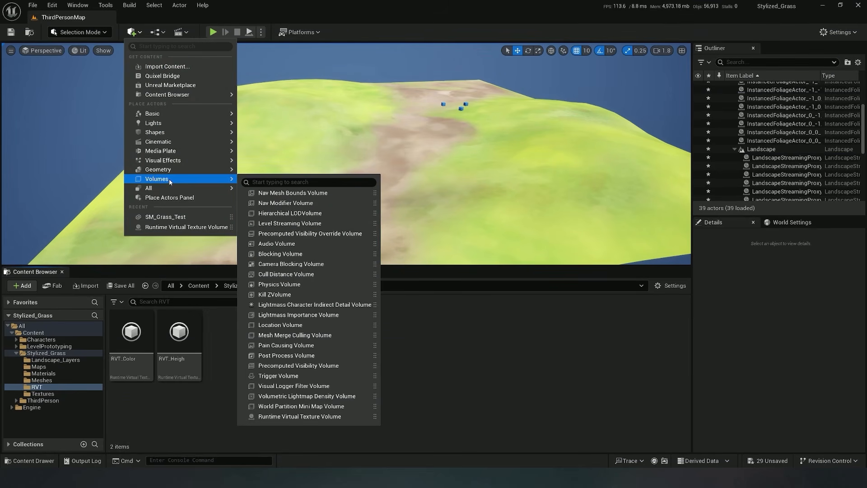
click(281, 417)
key(f)
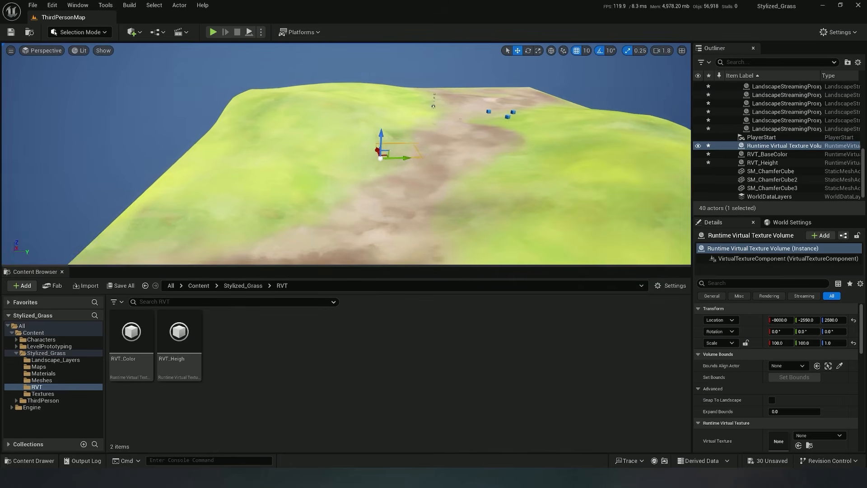
right_drag(347, 153, 549, 194)
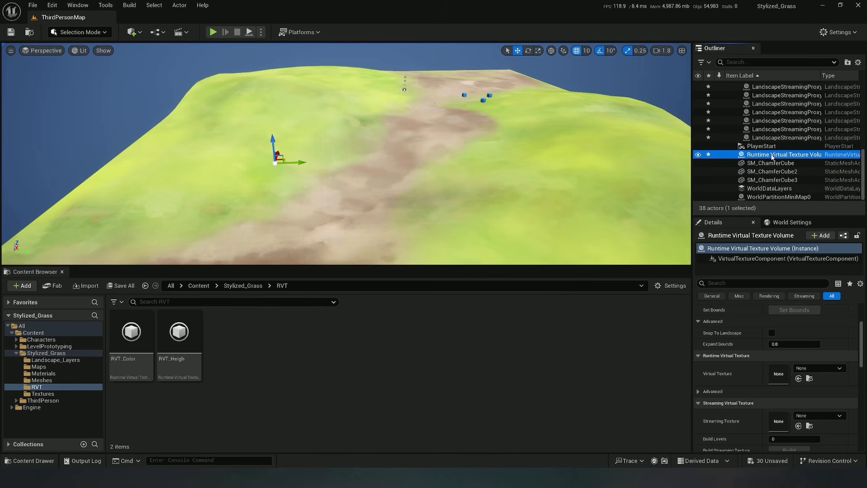
Step: Rename the new volume RVT_Color and assign the RVT_Color asset as its virtual texture
click(772, 155)
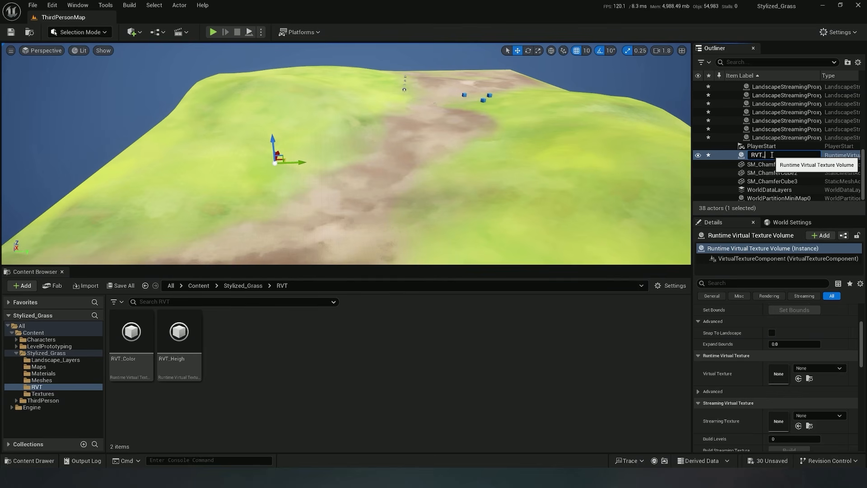
text(RVT_Color)
key(Return)
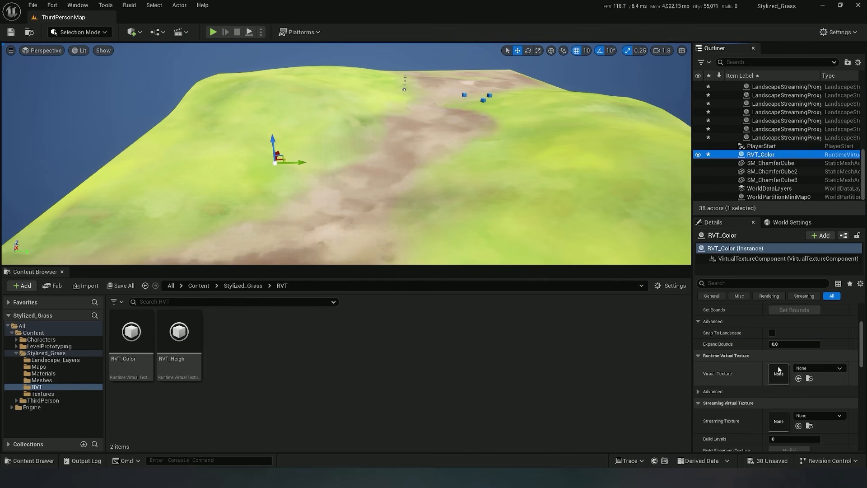
scroll(716, 353, down, 1)
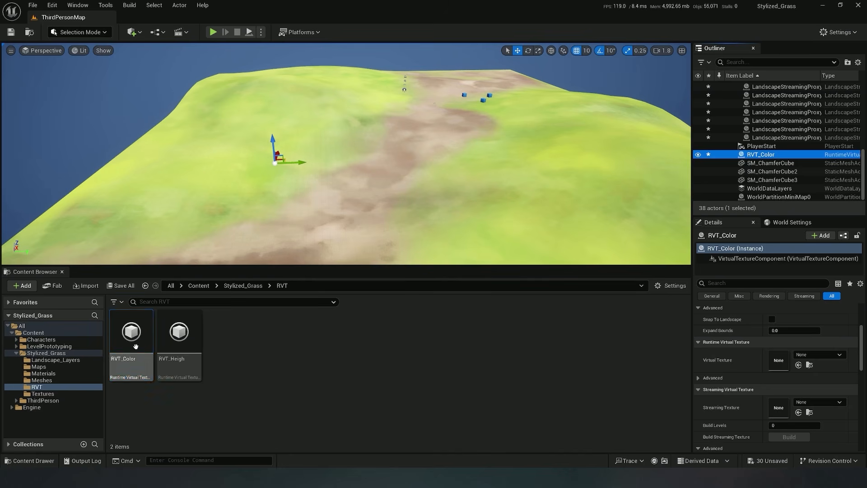
drag(131, 334, 777, 360)
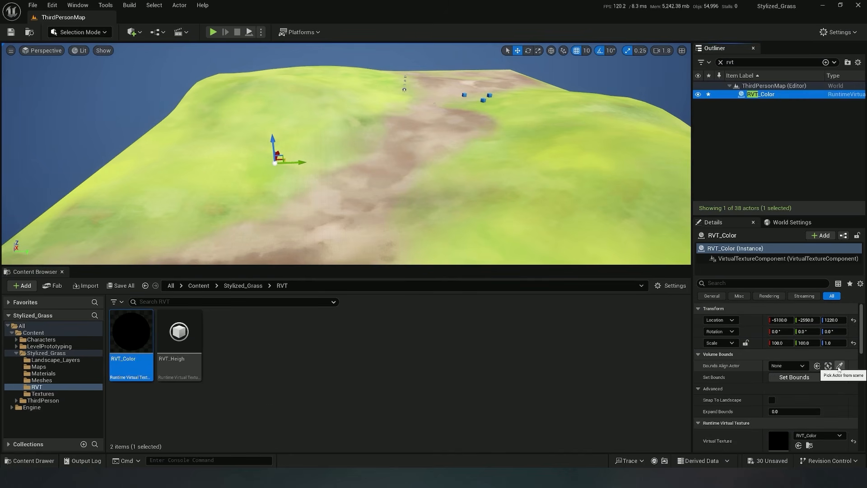
Step: Try to fit the RVT_Color volume's bounds to LandscapeStreamingProxy_0_2_0 picked from the scene
click(840, 366)
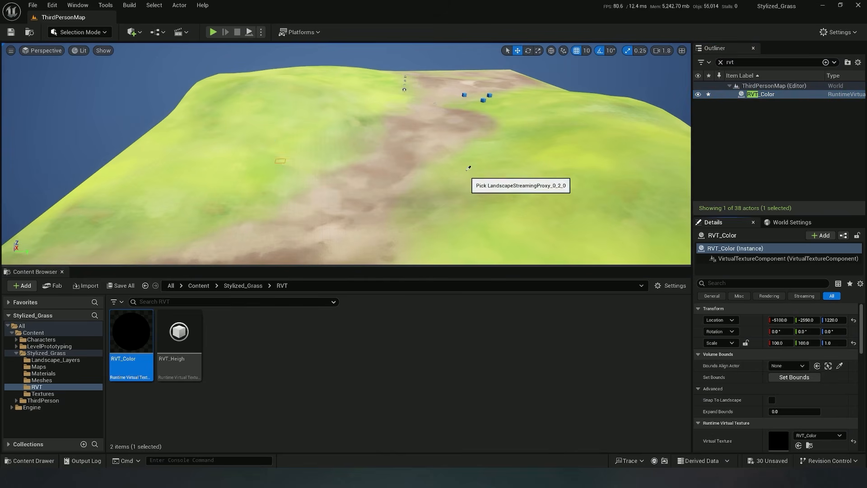
click(466, 164)
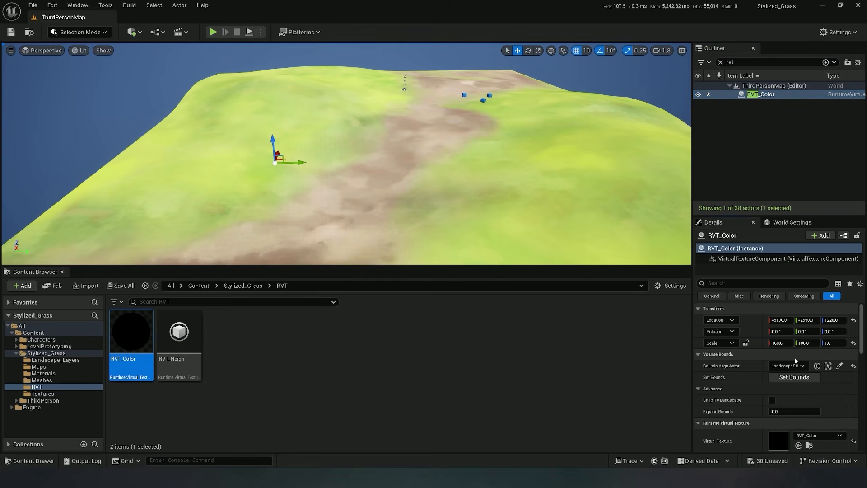
click(802, 378)
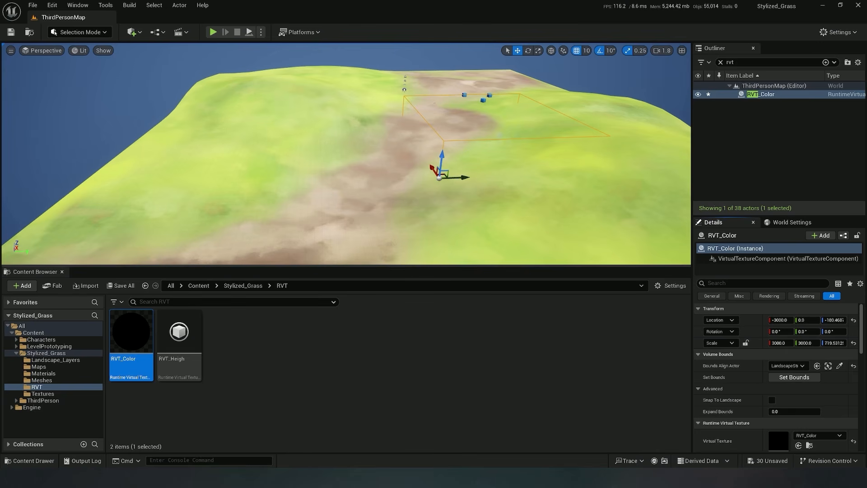
Step: Set the RVT_Color volume's bounds align actor to Landscape and fit its bounds to it
click(788, 366)
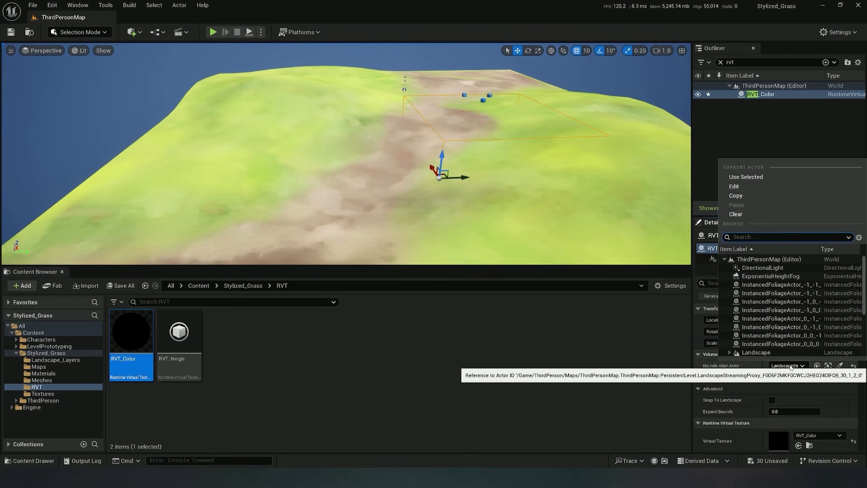
scroll(790, 336, down, 3)
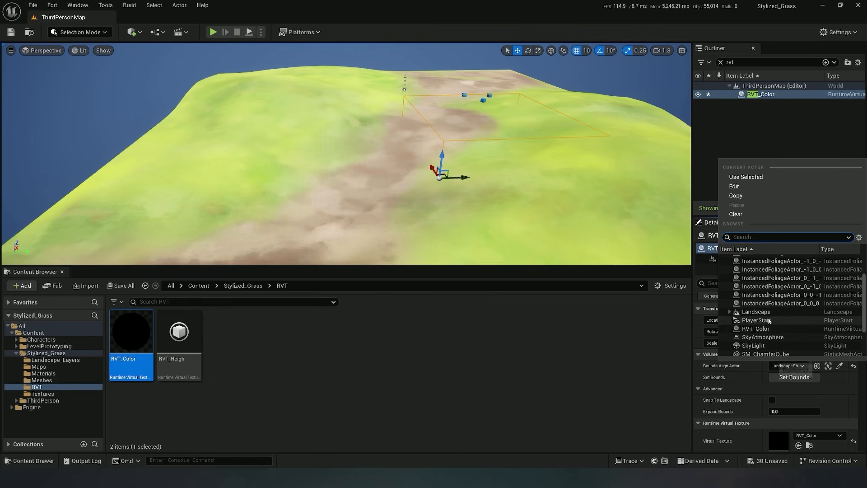
click(771, 315)
click(795, 379)
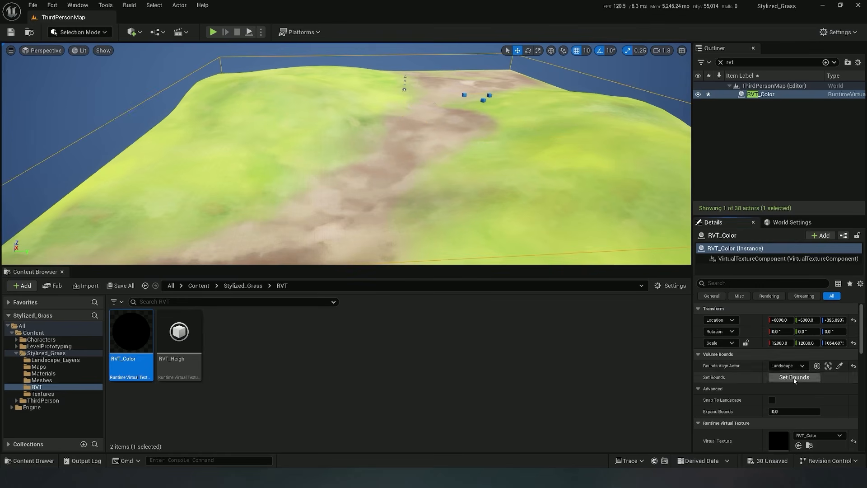
key(f)
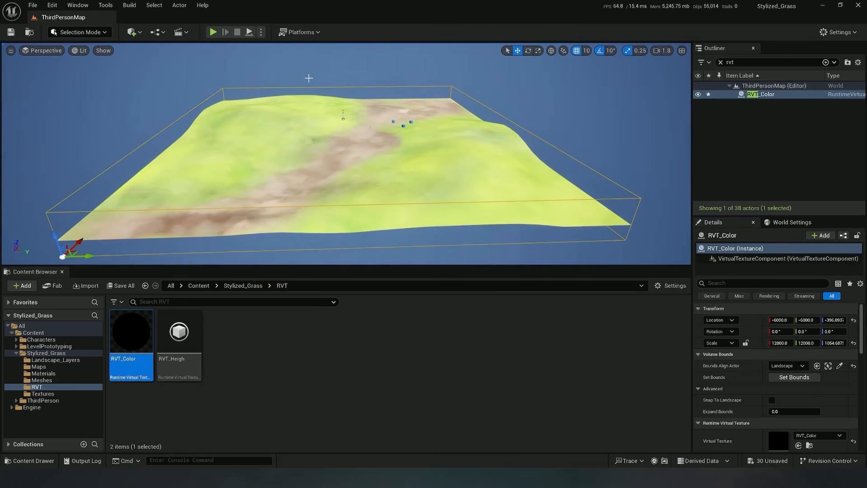
right_drag(380, 163, 376, 162)
scroll(380, 163, up, 2)
scroll(384, 163, up, 1)
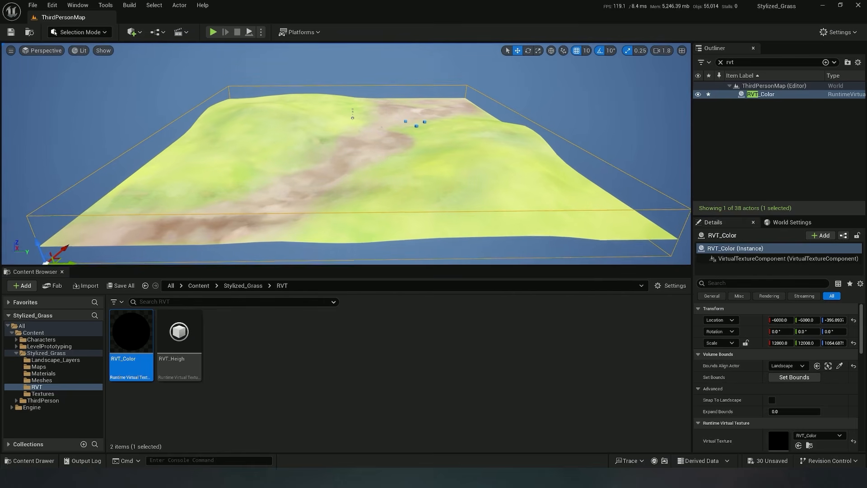
Step: Place a second Runtime Virtual Texture Volume in the level and rename it RVT_Heigh
click(159, 36)
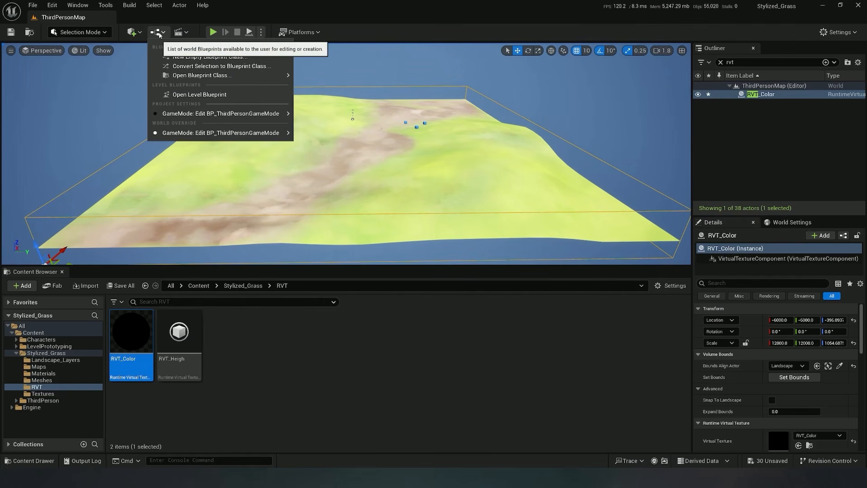
click(132, 32)
mouse_move(171, 179)
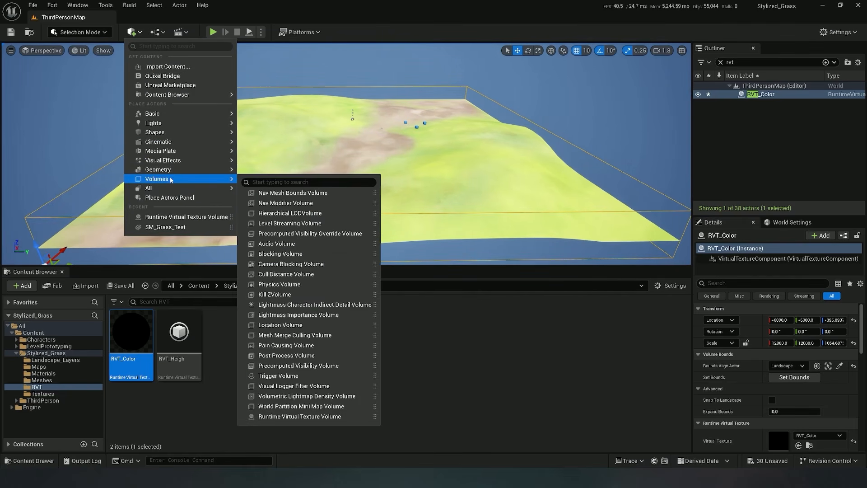
click(298, 416)
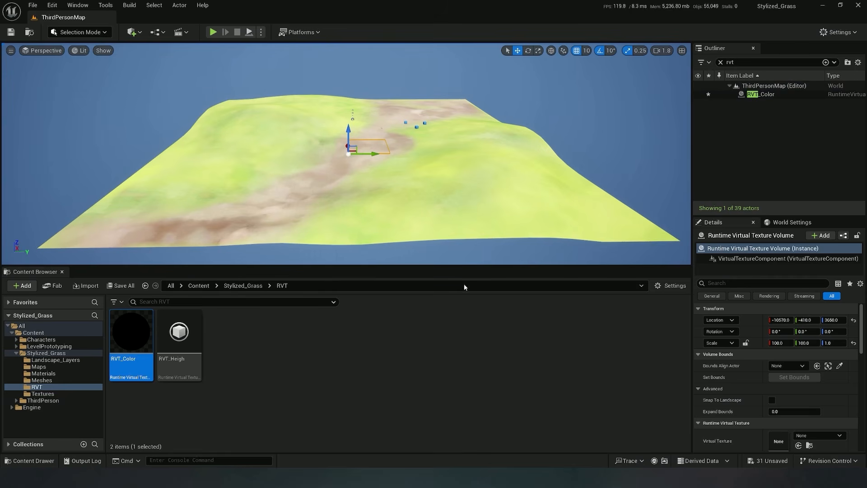
click(721, 62)
click(771, 146)
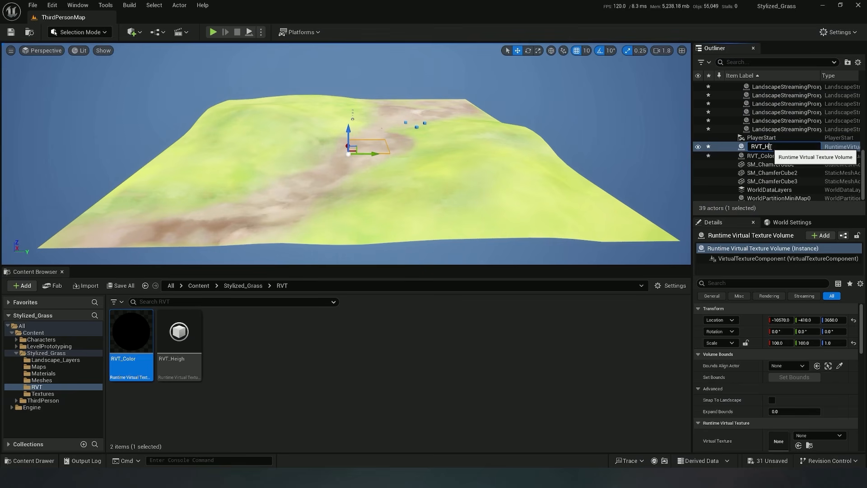
key(Return)
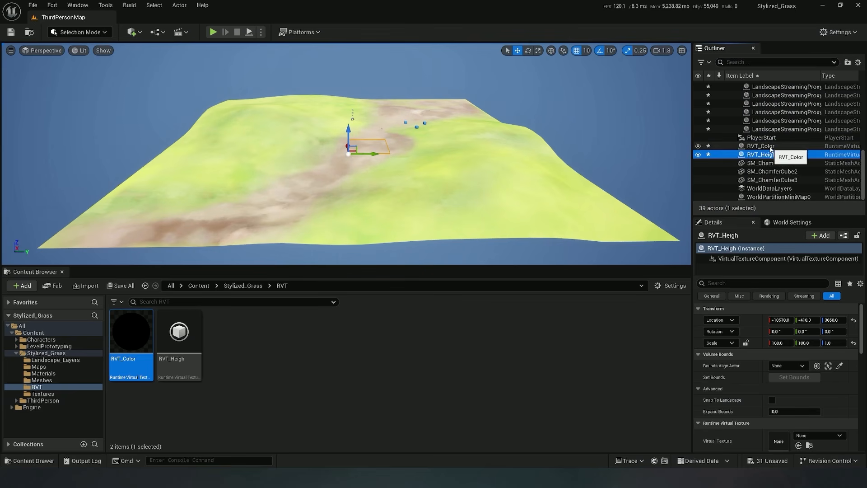
Step: Assign the RVT_Heigh asset as the RVT_Heigh volume's virtual texture and fit its bounds to the Landscape actor
scroll(771, 353, down, 3)
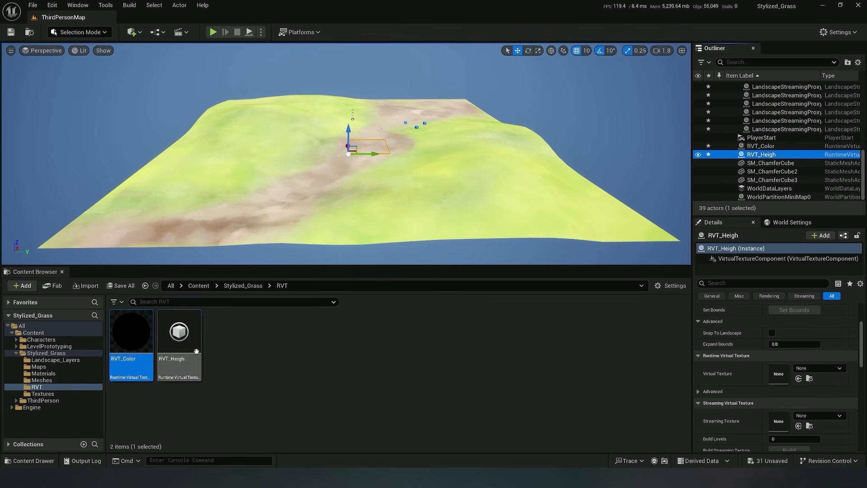
drag(181, 341, 769, 374)
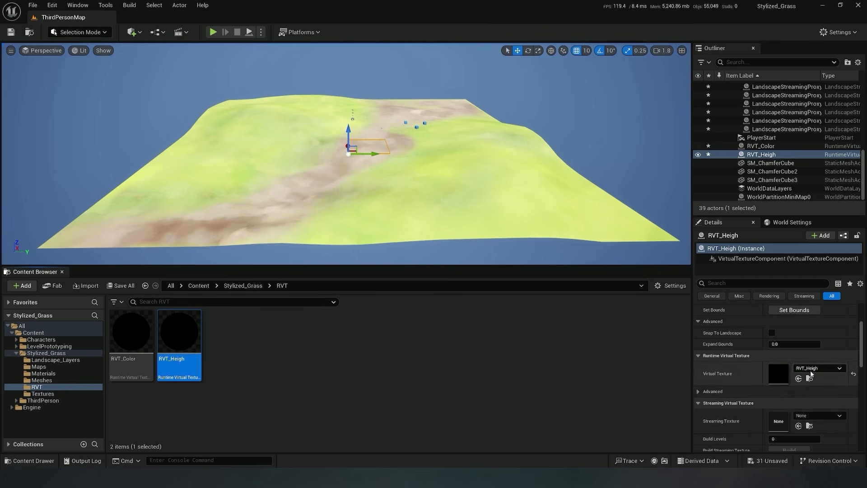
scroll(800, 381, up, 3)
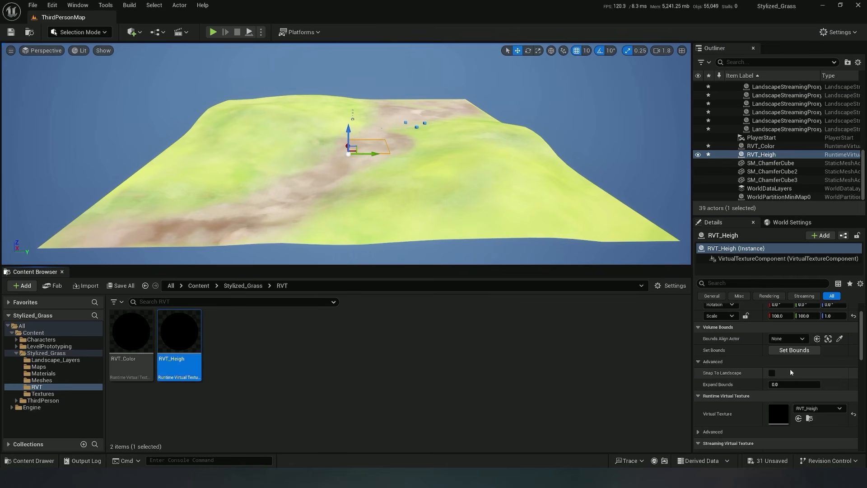
click(787, 338)
scroll(769, 310, down, 1)
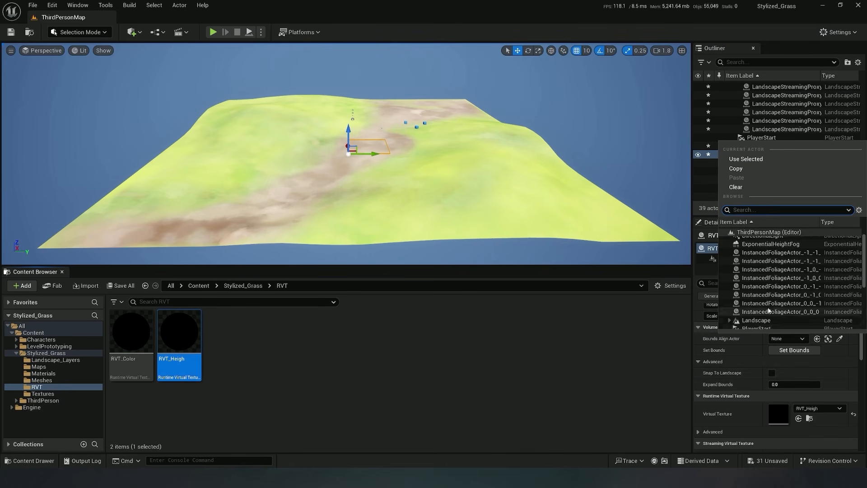
scroll(769, 311, down, 2)
click(757, 294)
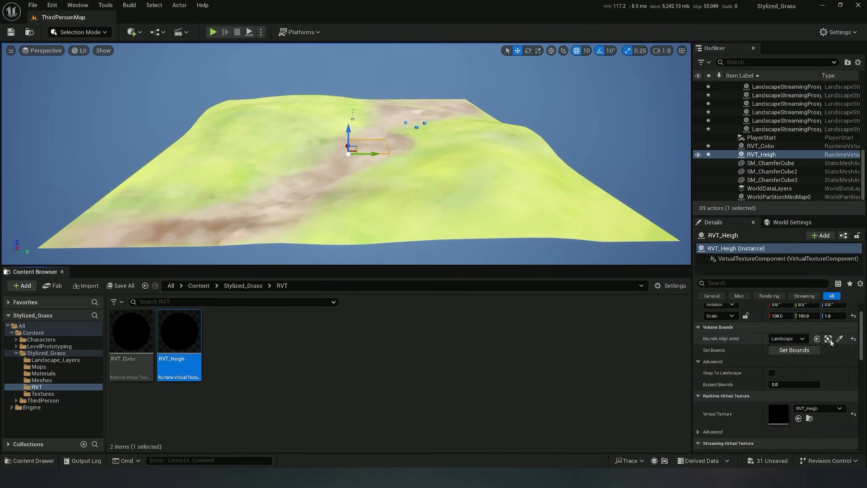
click(799, 352)
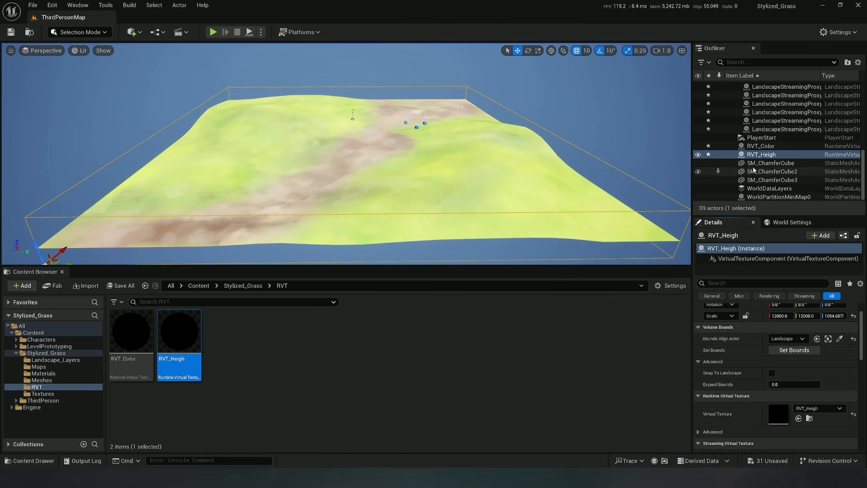
click(774, 155)
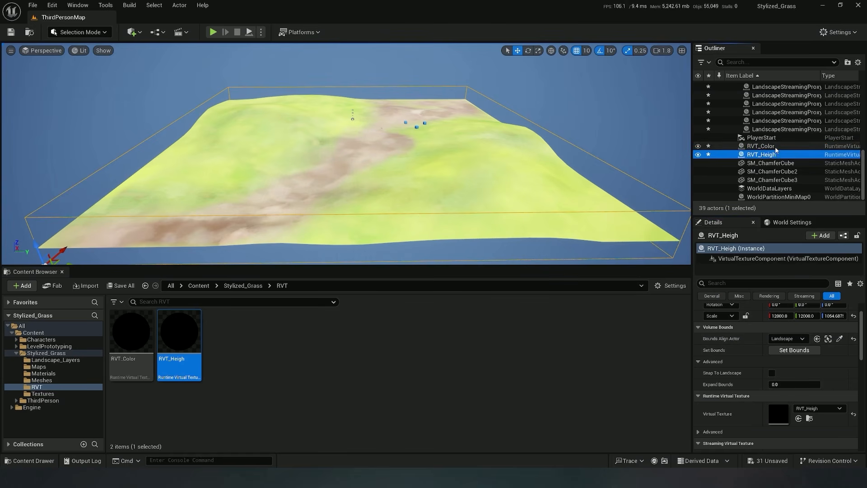
click(429, 352)
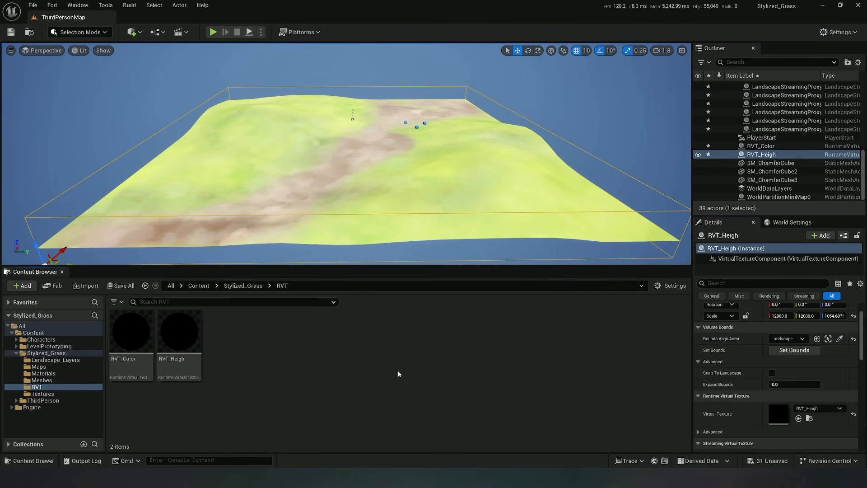
Step: Add two Draw in Virtual Textures elements to the Landscape actor and assign RVT_Color to index 0 and RVT_Heigh to index 1
click(416, 188)
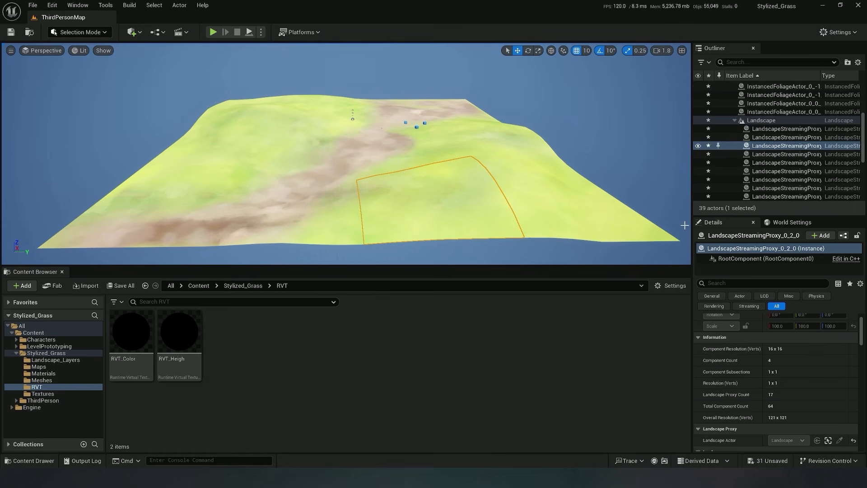
click(761, 120)
scroll(768, 389, down, 6)
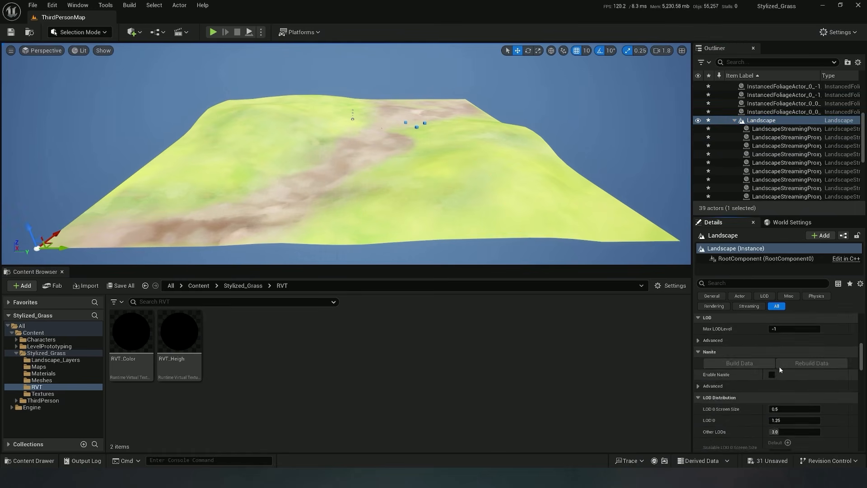
scroll(772, 356, down, 5)
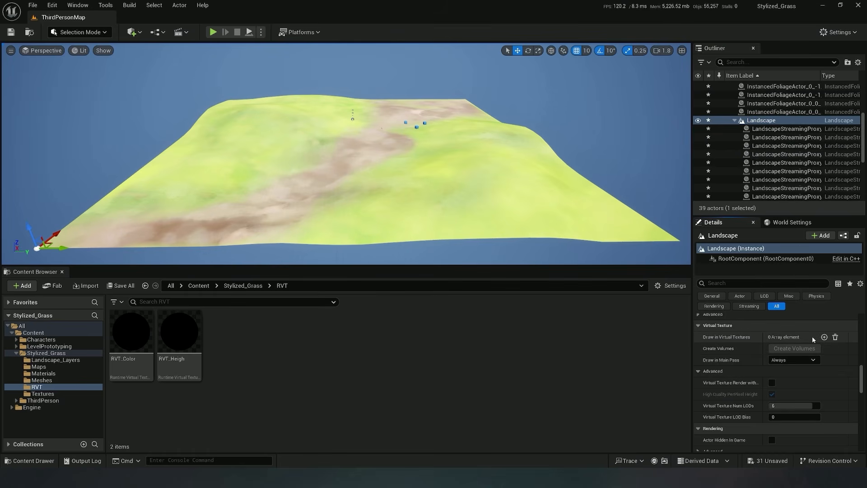
click(824, 338)
click(825, 338)
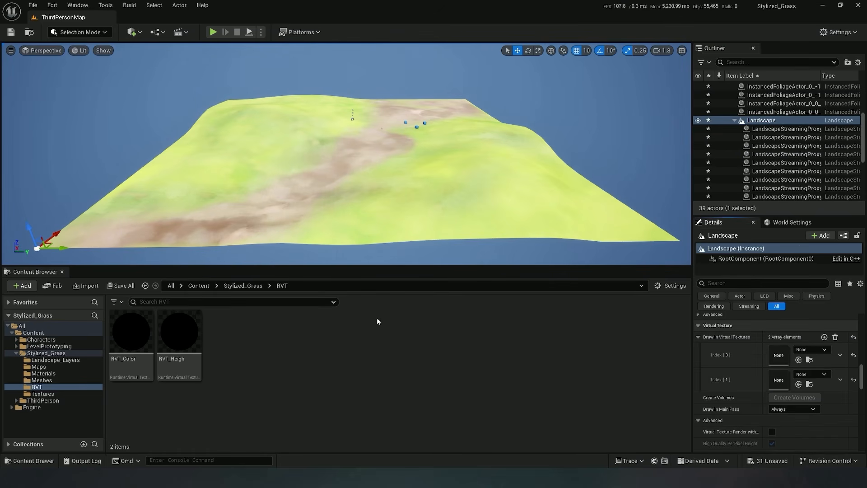
drag(140, 334, 778, 356)
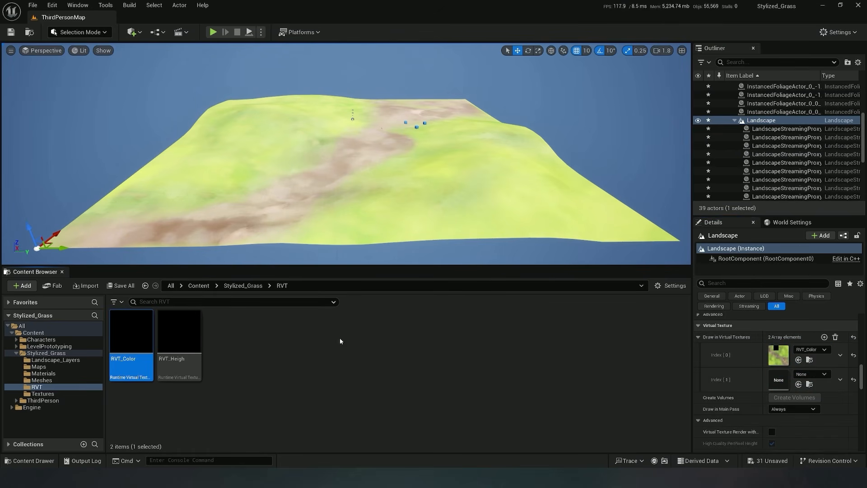
drag(192, 334, 773, 384)
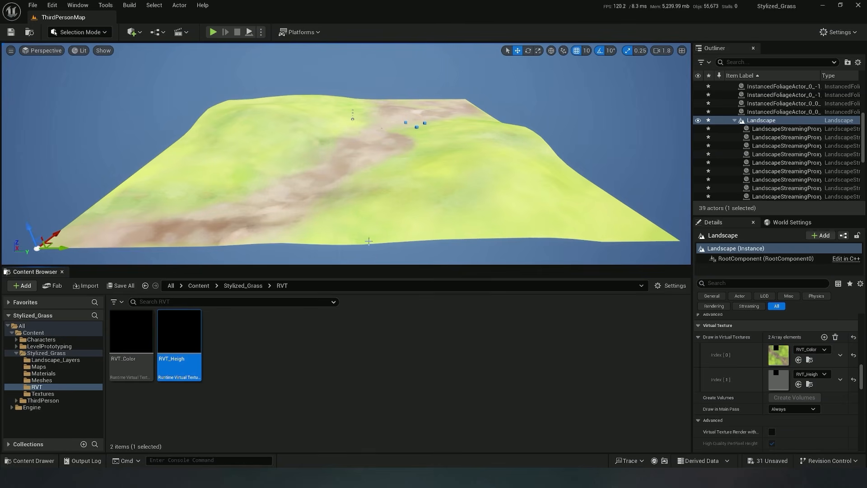
mouse_move(369, 241)
right_down()
mouse_move(376, 253)
mouse_move(360, 256)
right_up()
key(w)
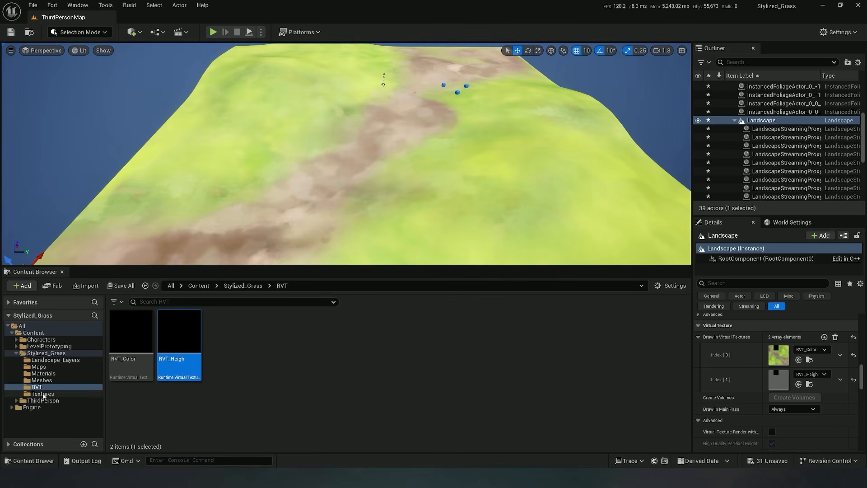
Step: Open M_Grass and assign RVT_Color as the virtual texture of its Runtime Virtual Texture Sample node
click(38, 373)
double_click(131, 332)
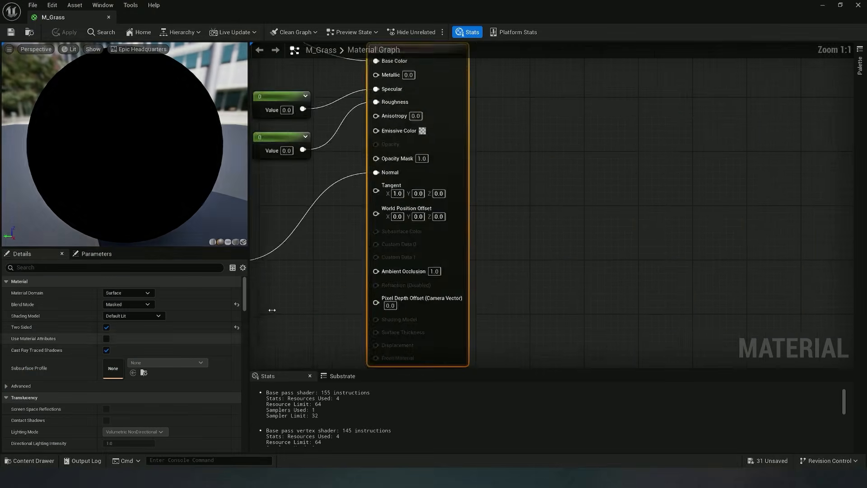
click(448, 157)
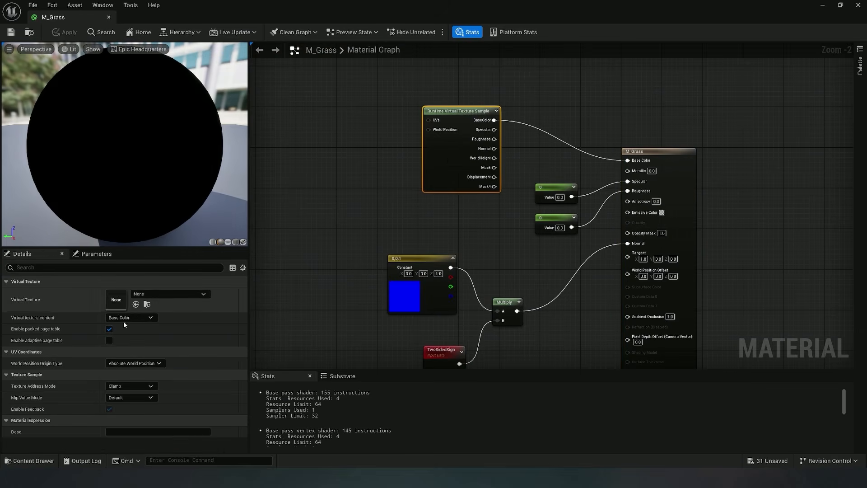
click(169, 293)
click(180, 194)
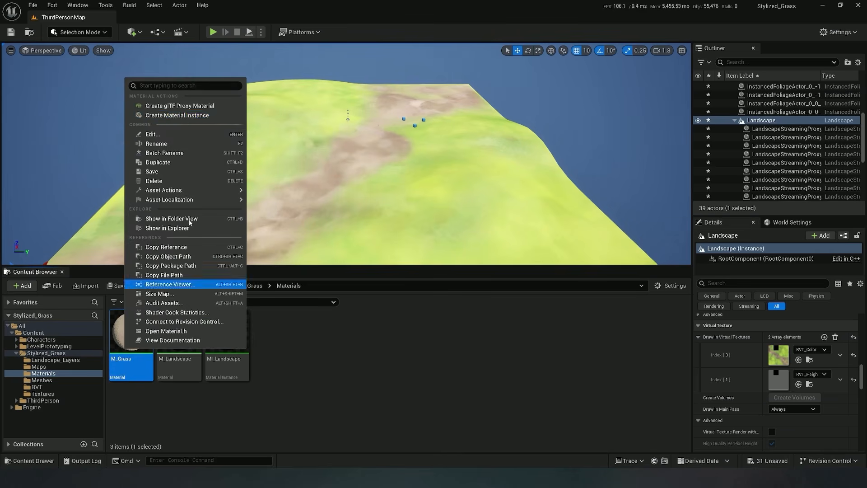
Step: Create a material instance from M_Grass and name it MI_Grass
click(181, 115)
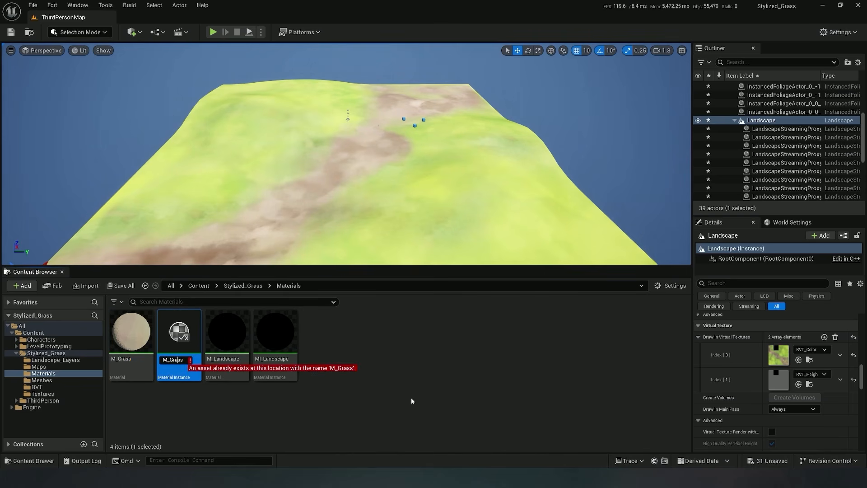
key(Left)
key(Left)
key(Left)
key(Left)
text(I)
key(Return)
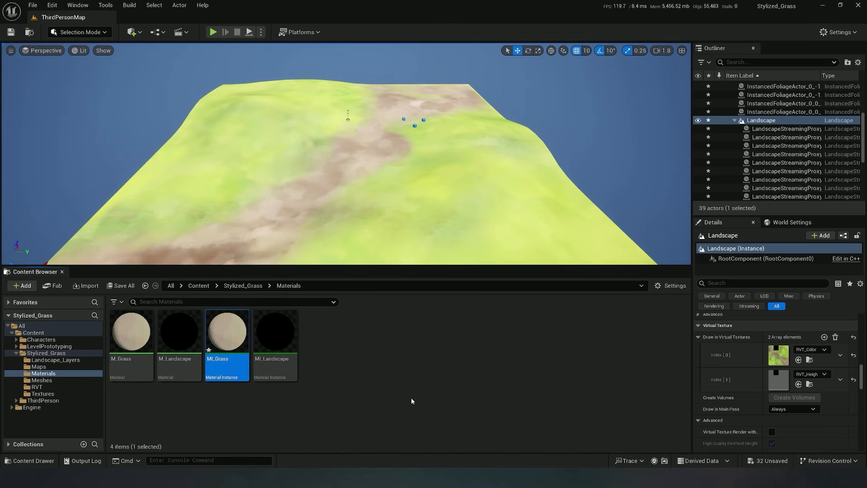
Step: Open the SM_Grass_Test mesh, assign MI_Grass to its material slot, then save and close the mesh
click(50, 382)
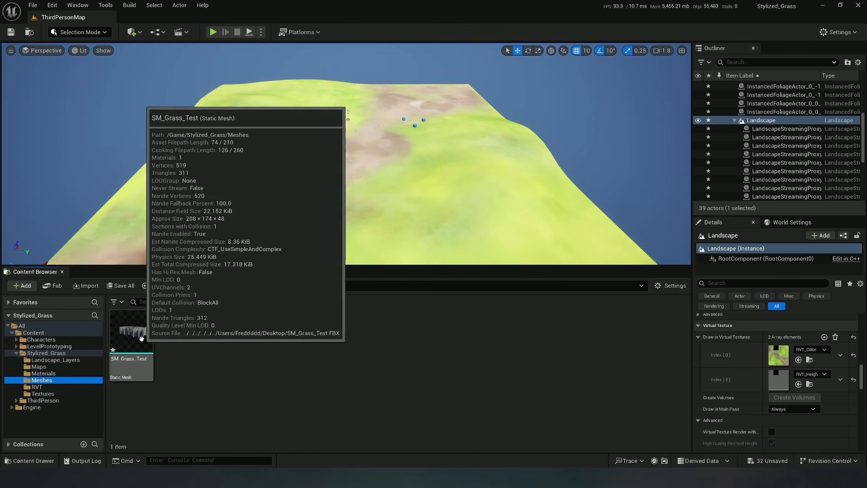
double_click(144, 346)
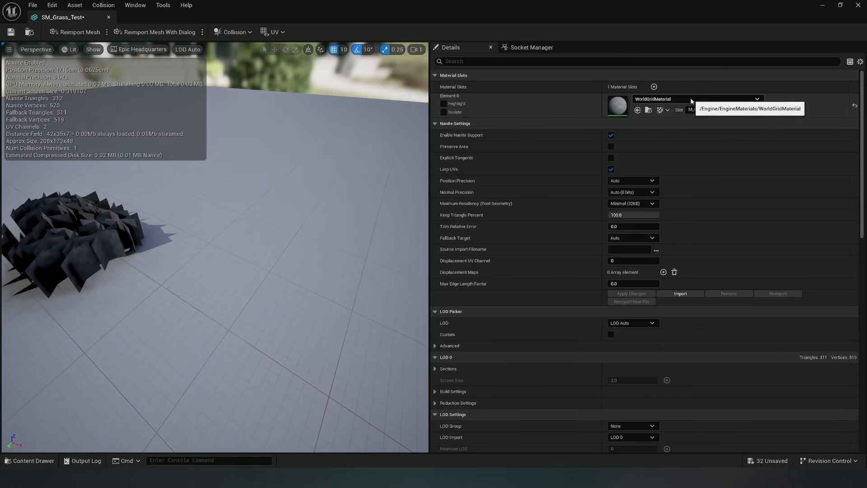
click(690, 99)
text(grass)
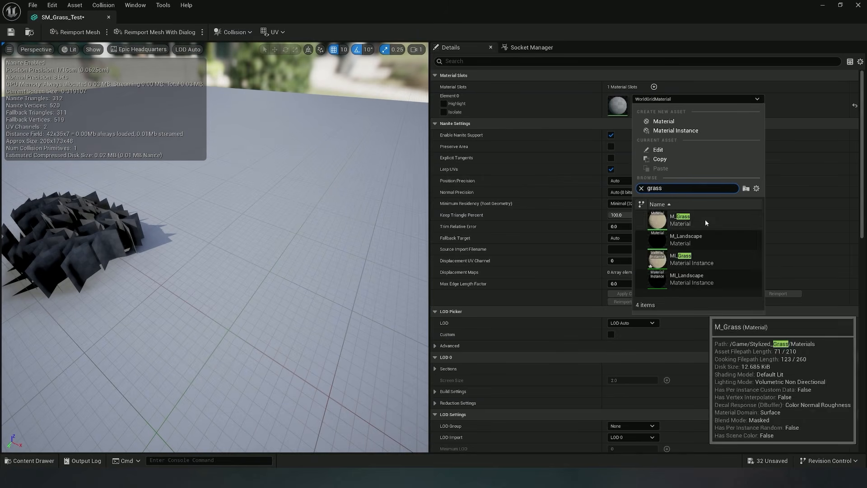
click(704, 221)
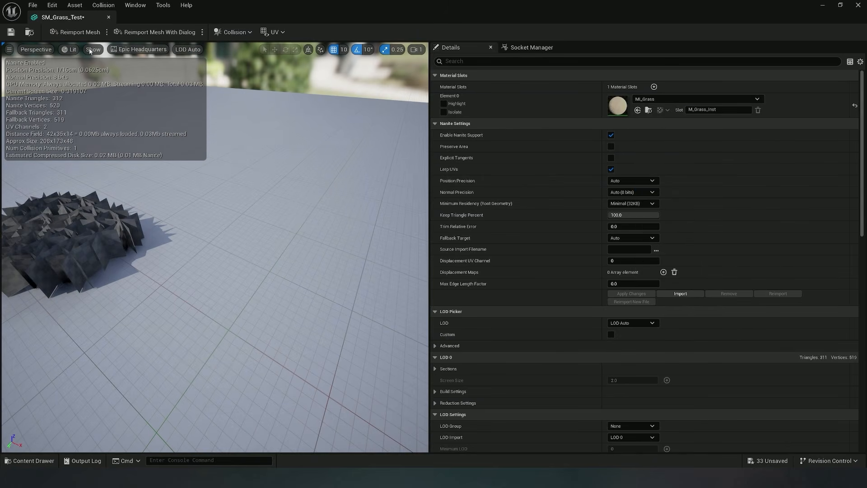
key(ctrl+s)
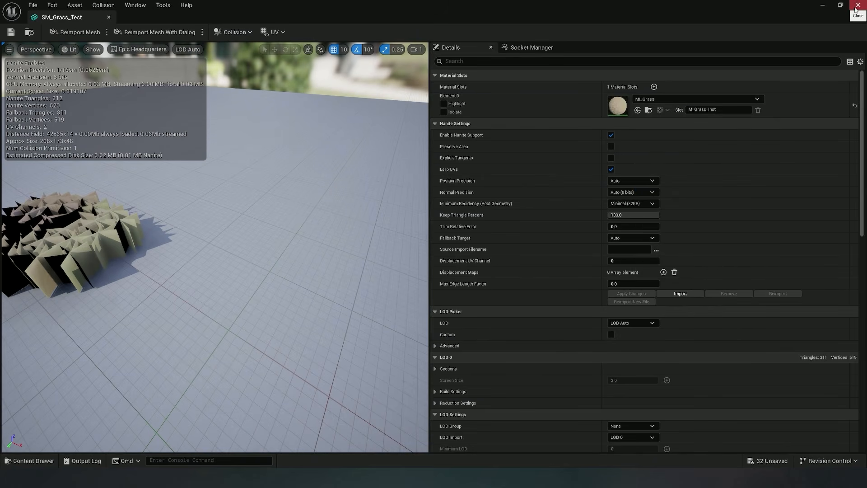
click(858, 6)
Step: Create a Static Mesh Foliage asset named Grass in the Meshes folder and set its mesh to SM_Grass_Test
right_click(229, 374)
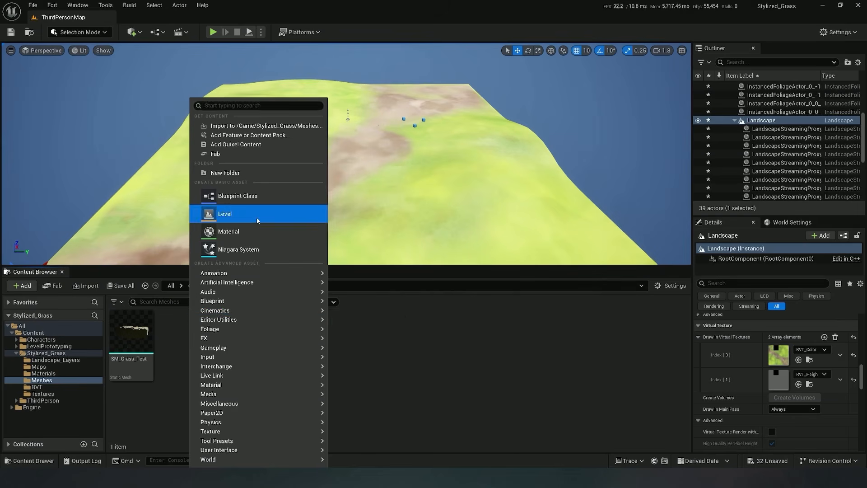
mouse_move(259, 323)
mouse_move(253, 367)
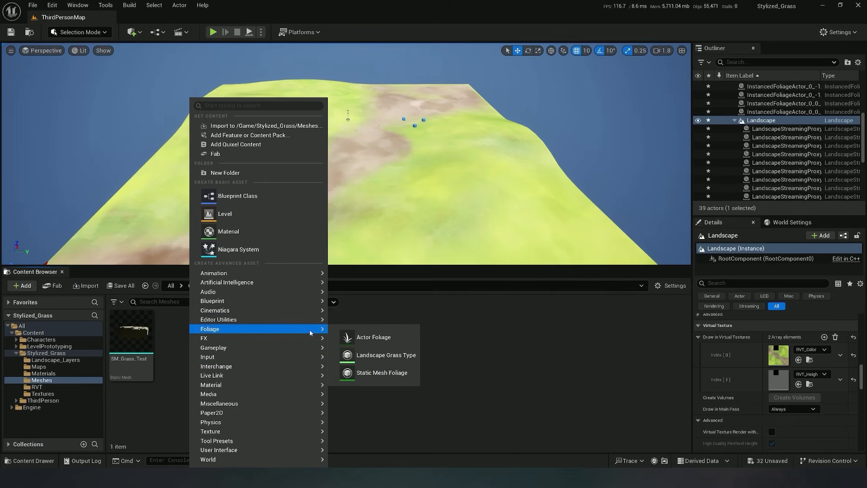
click(386, 374)
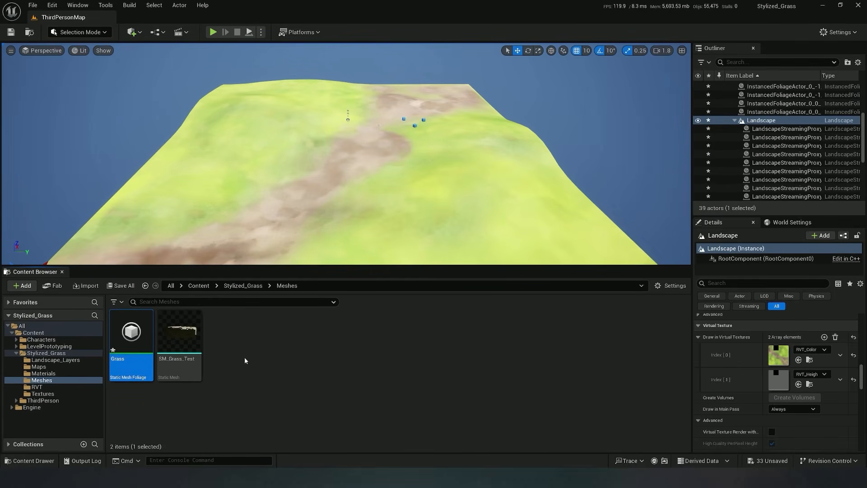
double_click(131, 344)
click(394, 90)
text(grass)
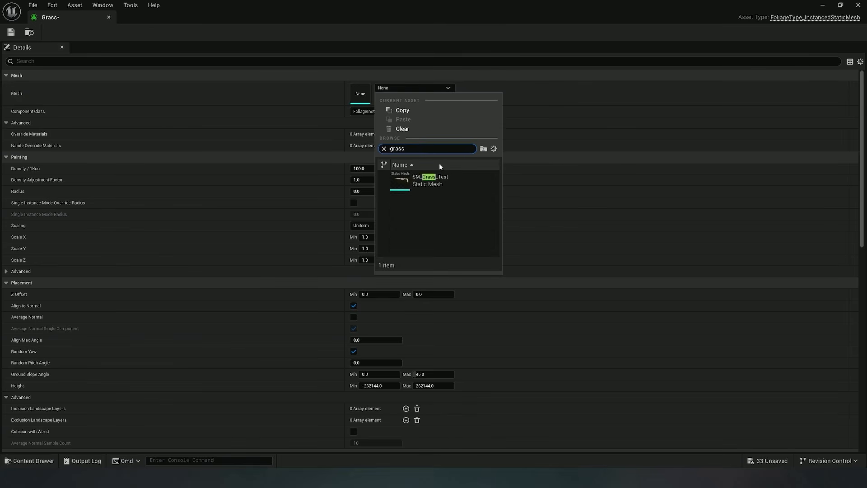
click(441, 179)
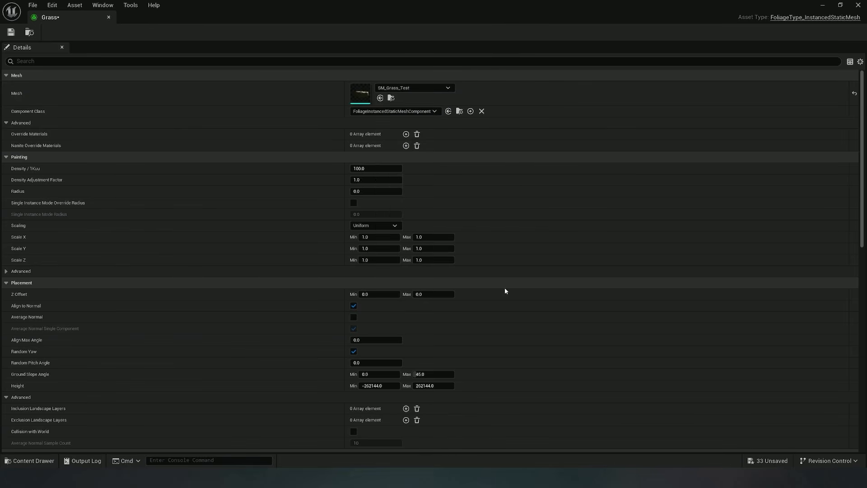
Step: Disable contact, static and dynamic shadows, dynamic indirect lighting and Cast Shadow for the Grass foliage, then save and close it
scroll(507, 289, down, 2)
scroll(512, 298, down, 6)
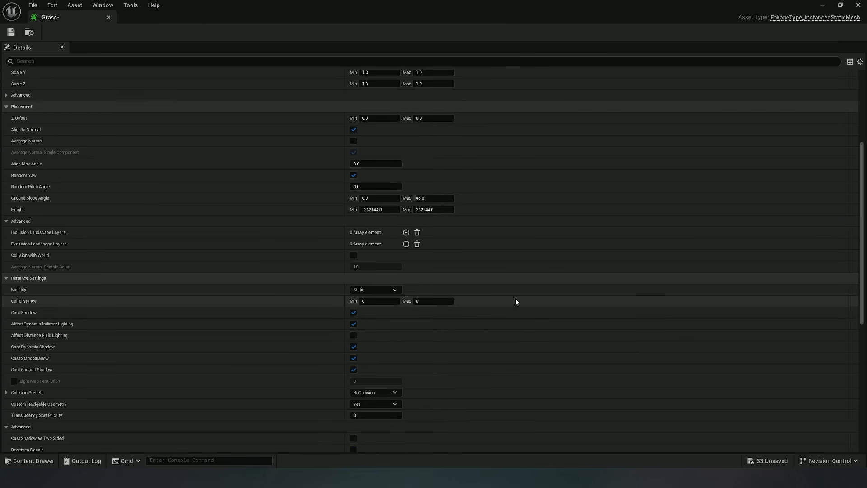
click(354, 370)
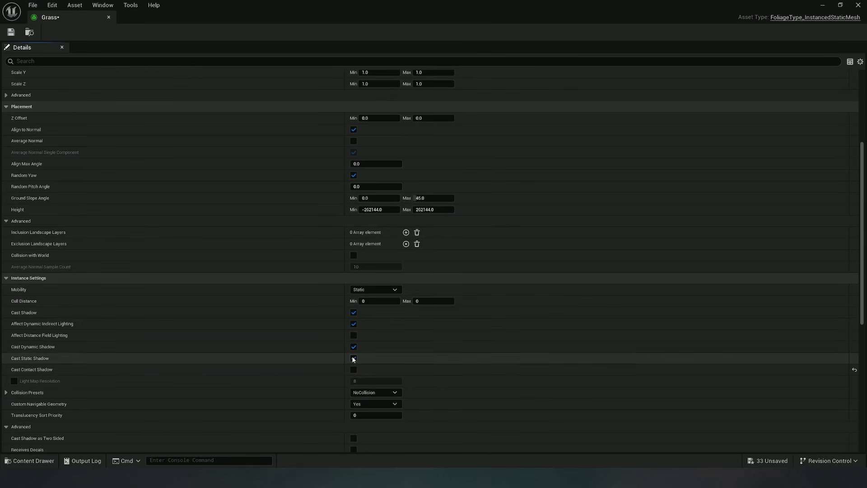
click(353, 358)
click(353, 347)
click(354, 324)
click(353, 313)
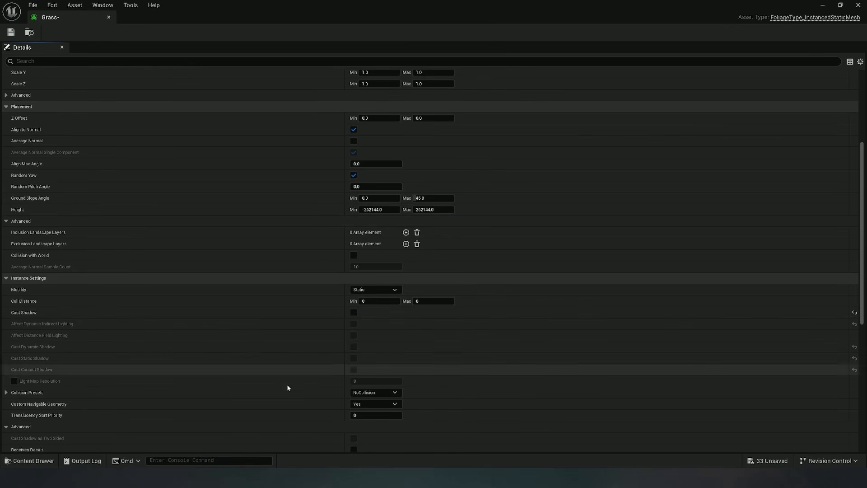
click(11, 31)
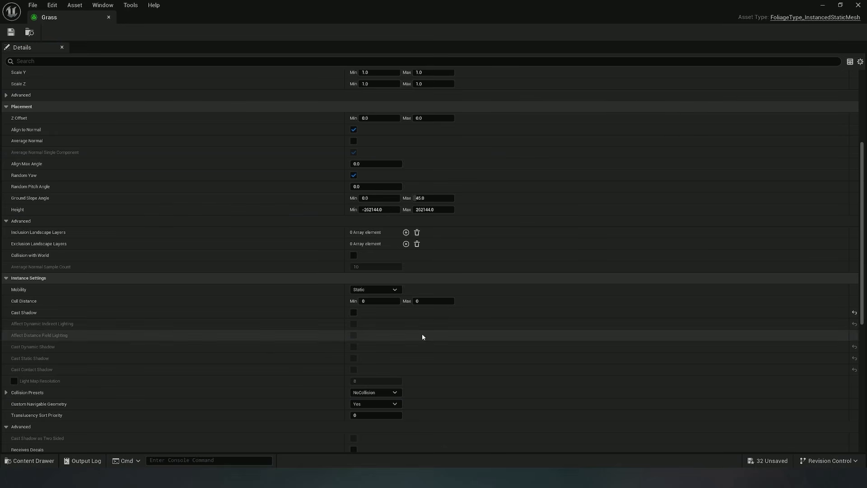
click(858, 5)
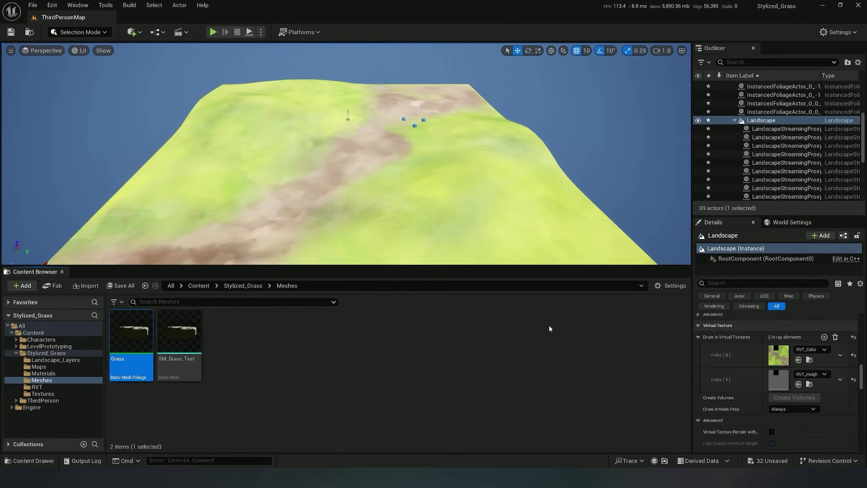
Step: Switch to Foliage mode, add the Grass foliage type and set its Scale X minimum and maximum to 2.0
click(79, 31)
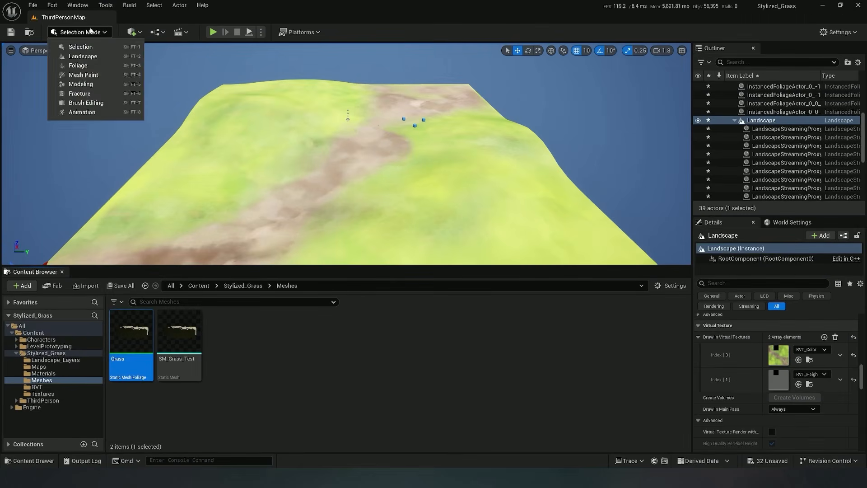
click(91, 69)
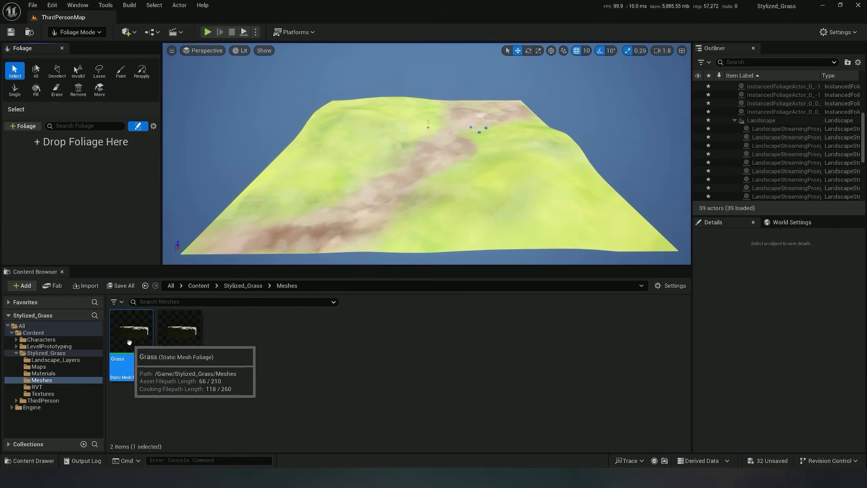
drag(133, 324, 100, 196)
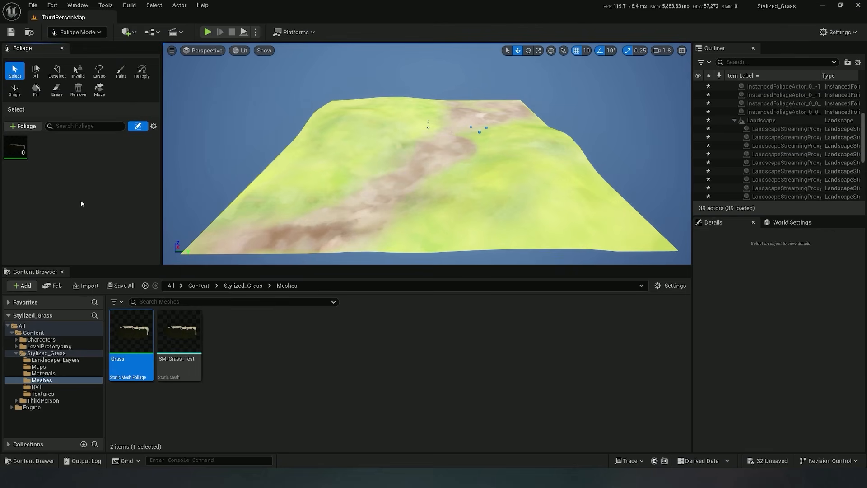
click(23, 159)
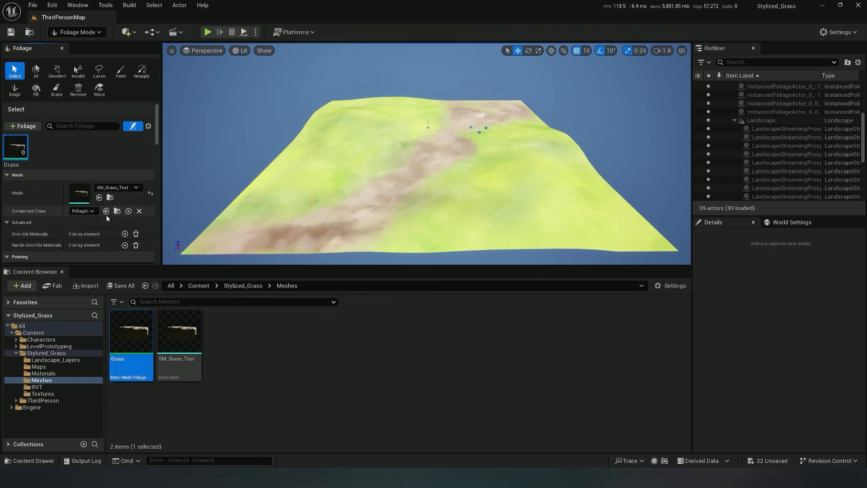
scroll(104, 213, down, 5)
scroll(69, 235, up, 5)
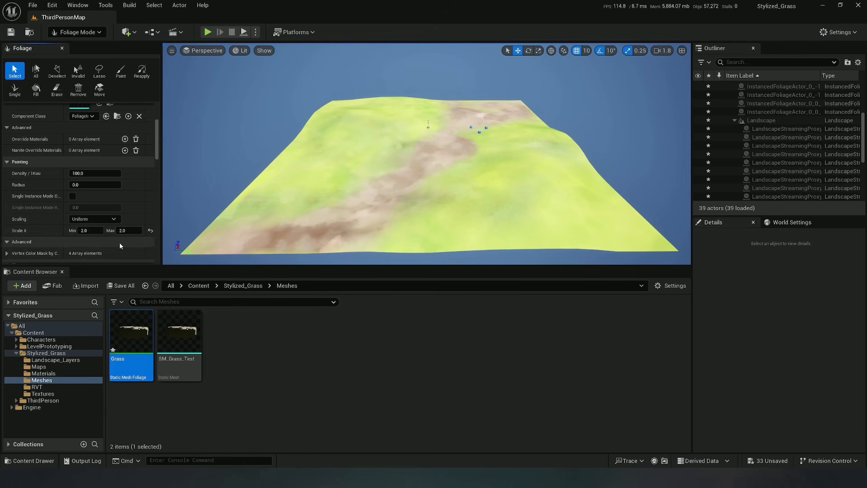
Step: Paint Grass foliage over the green areas on both sides of the dirt path
click(121, 71)
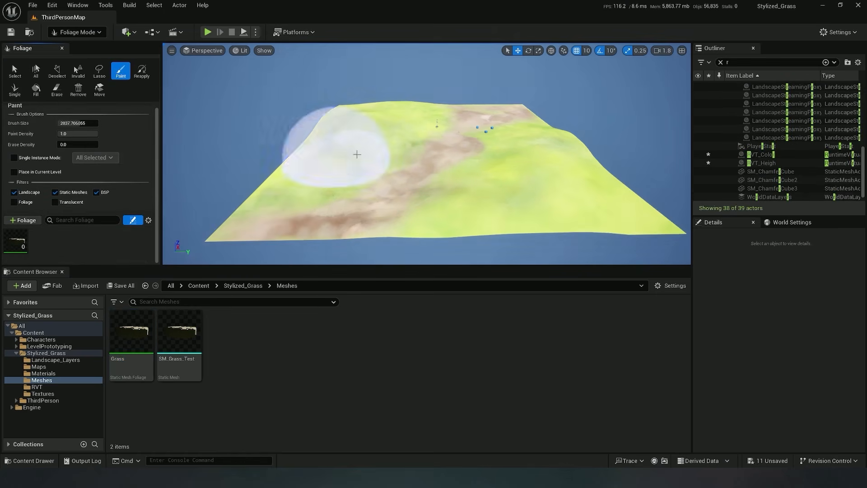
scroll(487, 172, up, 5)
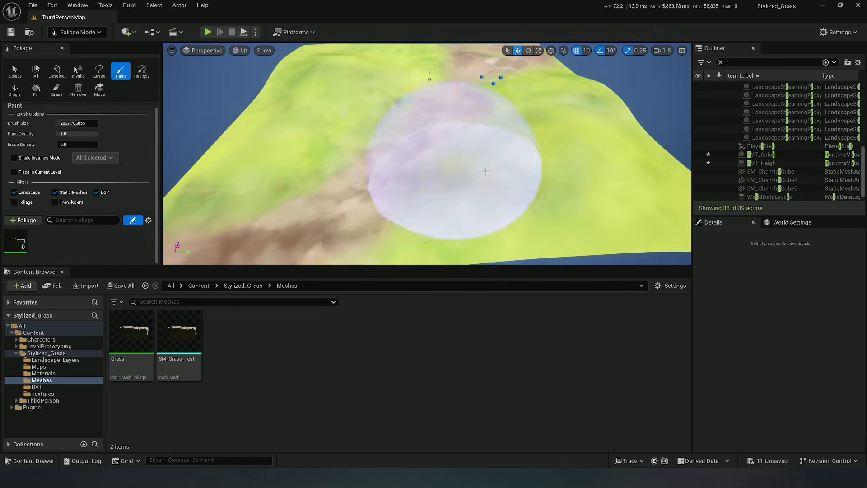
mouse_move(486, 172)
mouse_down()
mouse_move(513, 185)
mouse_move(600, 145)
mouse_move(448, 183)
mouse_up()
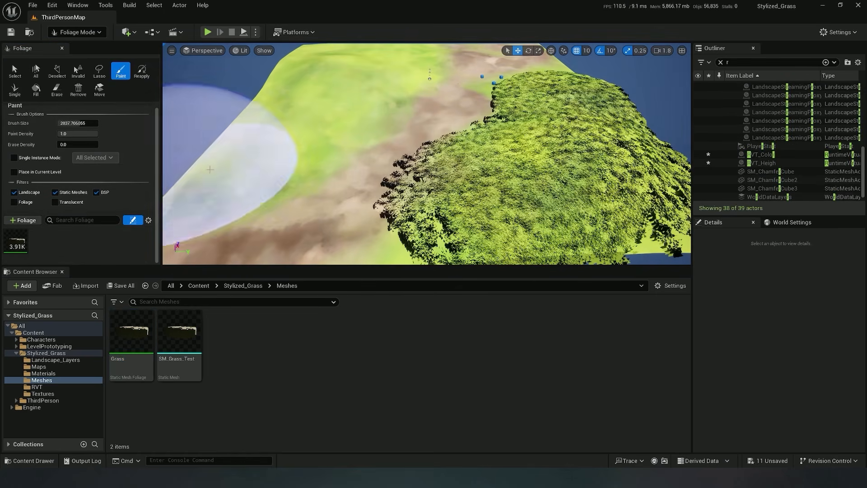
drag(210, 170, 328, 77)
scroll(329, 77, down, 5)
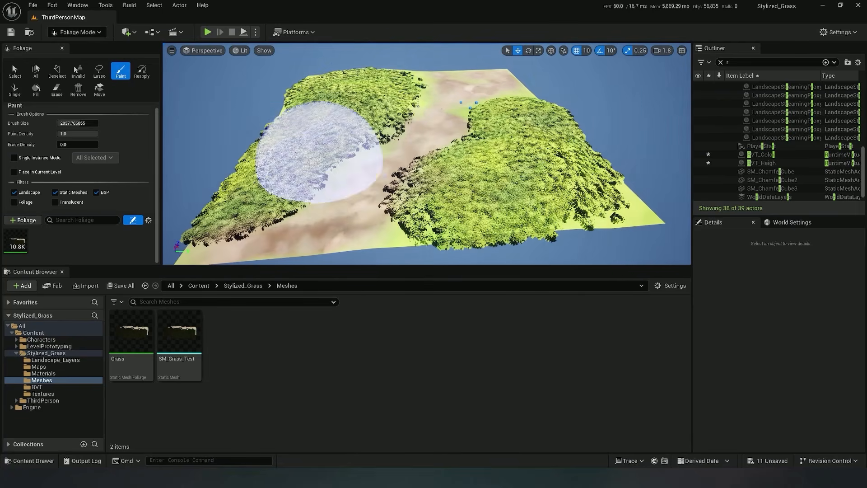
mouse_move(309, 164)
mouse_down()
mouse_move(300, 161)
mouse_move(335, 135)
mouse_up()
mouse_move(415, 74)
mouse_down()
mouse_move(594, 203)
mouse_move(303, 203)
mouse_move(329, 221)
mouse_up()
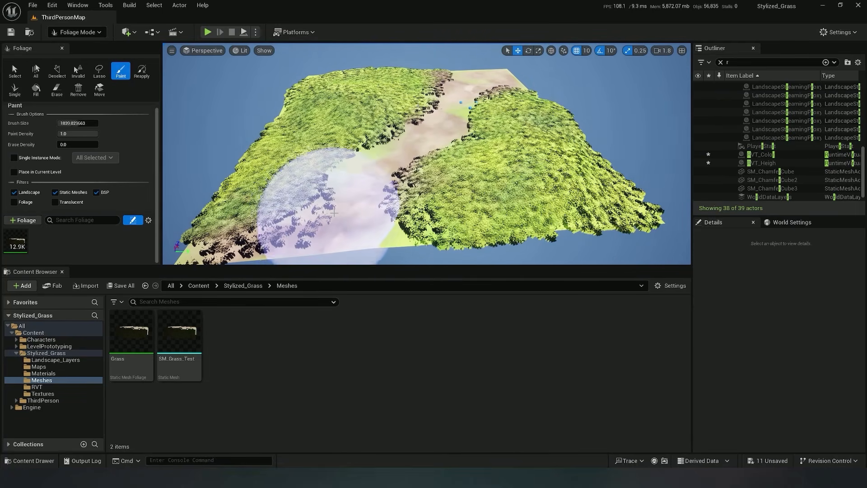
Step: Reduce the foliage brush size to about 552 and erase the grass that spills onto the dirt path
key(bracketleft)
key(bracketleft)
key(bracketleft)
key(bracketleft)
key(bracketleft)
key(bracketleft)
key(bracketleft)
key(bracketleft)
key(bracketleft)
key(bracketleft)
key(bracketleft)
key(bracketleft)
key(bracketleft)
key(bracketleft)
key(bracketleft)
right_drag(334, 213, 336, 253)
click(57, 90)
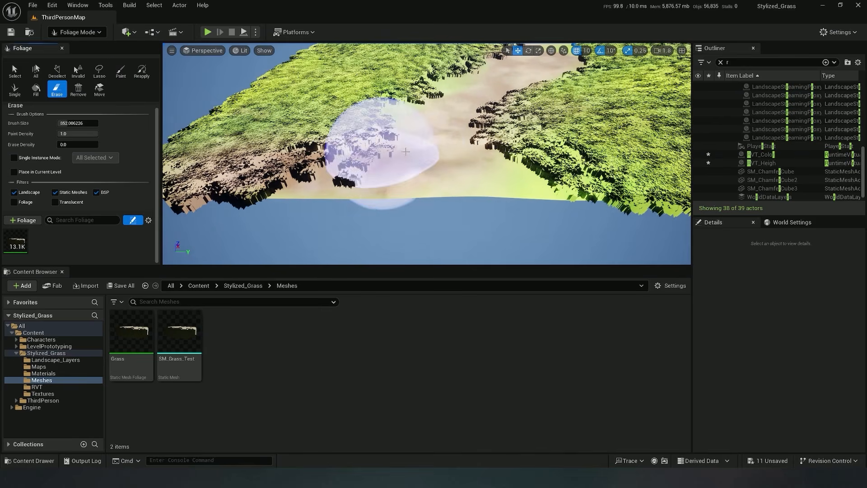
drag(404, 158, 308, 213)
mouse_move(454, 174)
right_down()
mouse_move(504, 160)
mouse_move(433, 147)
mouse_move(481, 159)
right_up()
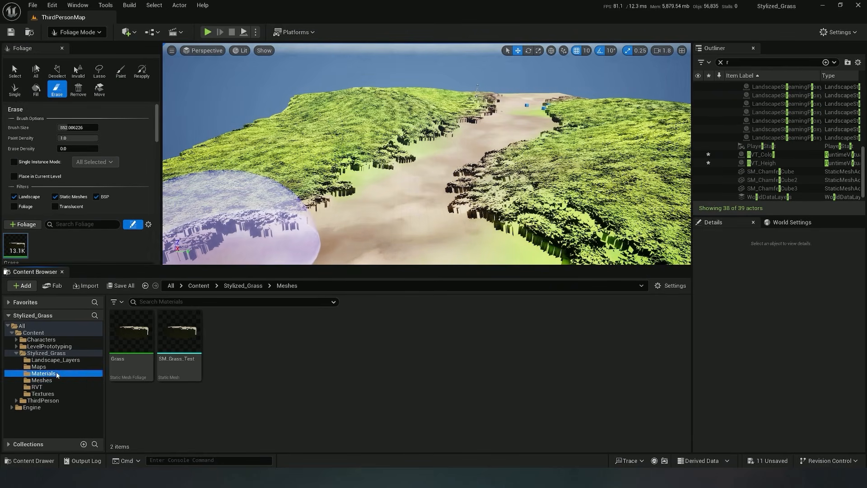
Step: Reopen M_Grass and add the Grass_Opacity texture to its graph as a Texture Sample node
double_click(131, 333)
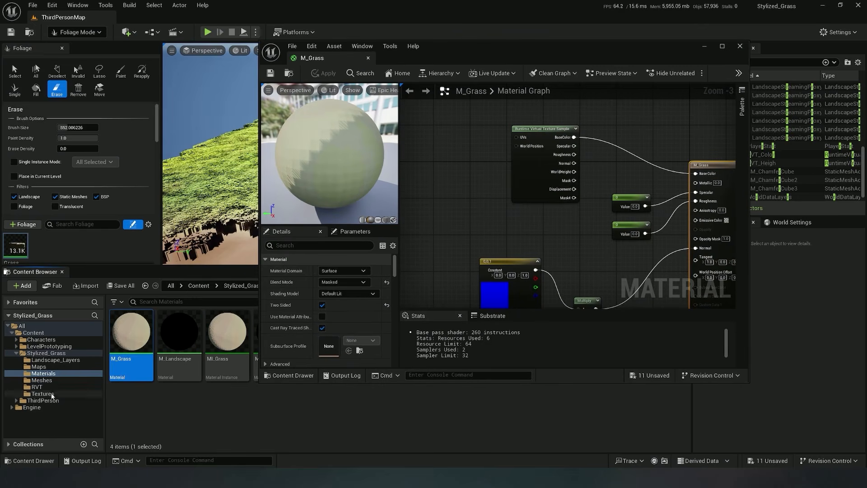
click(43, 380)
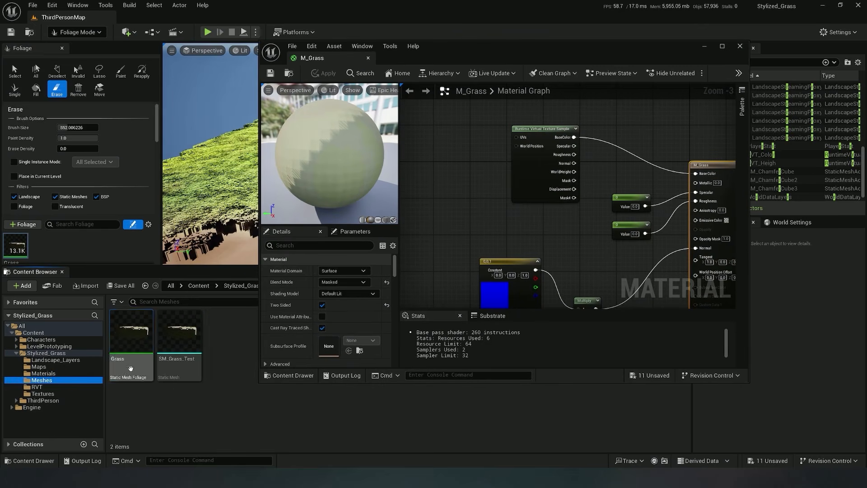
click(63, 393)
drag(465, 230, 465, 228)
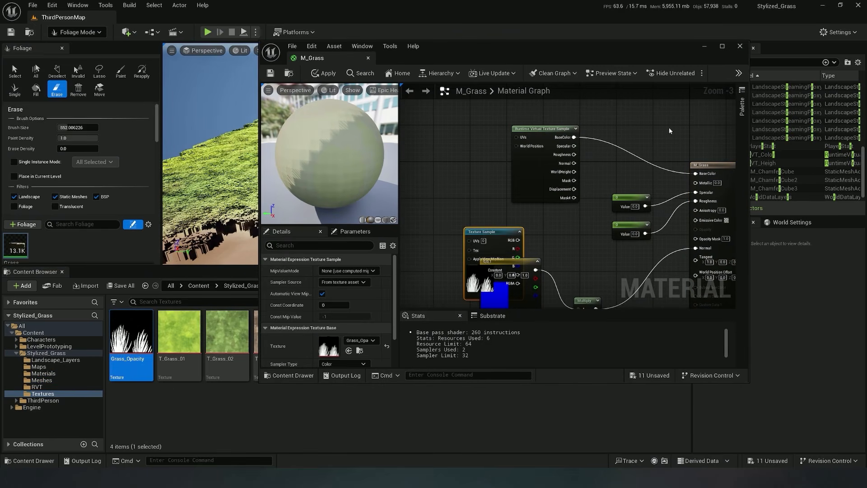
Step: Move the Grass_Opacity Texture Sample to clear space below the Multiply node and connect its RGB output to M_Grass's Opacity Mask
click(723, 46)
right_drag(498, 249, 481, 229)
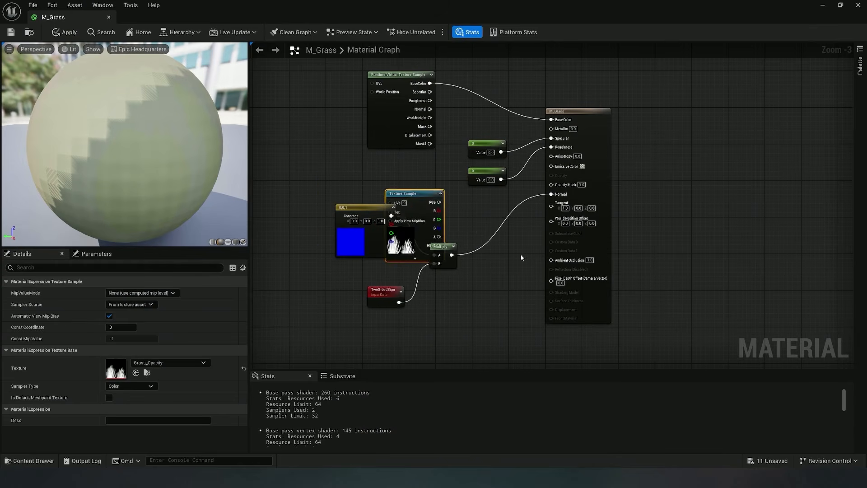
right_drag(810, 201, 803, 199)
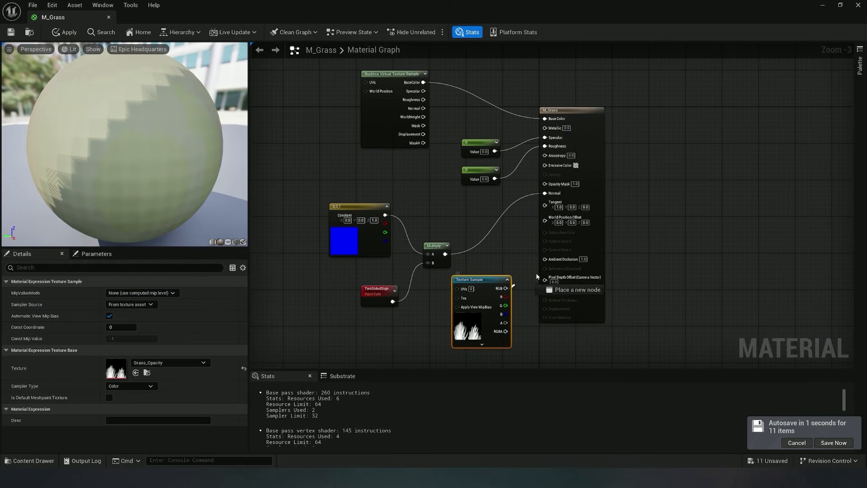
drag(553, 186, 545, 184)
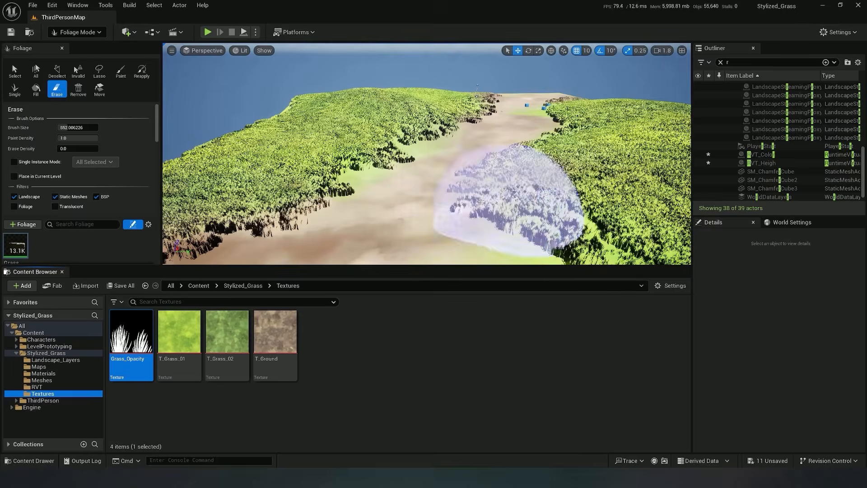
mouse_move(427, 154)
right_down()
mouse_move(478, 176)
mouse_move(438, 158)
mouse_move(384, 167)
mouse_move(414, 156)
right_up()
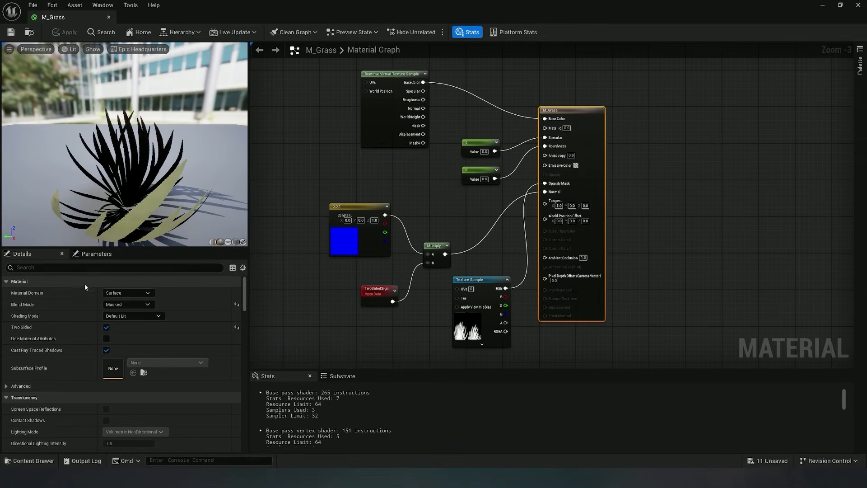
Step: Disable Cast Ray Traced Shadows and Two Sided for M_Grass, save the material and return to the level
click(107, 350)
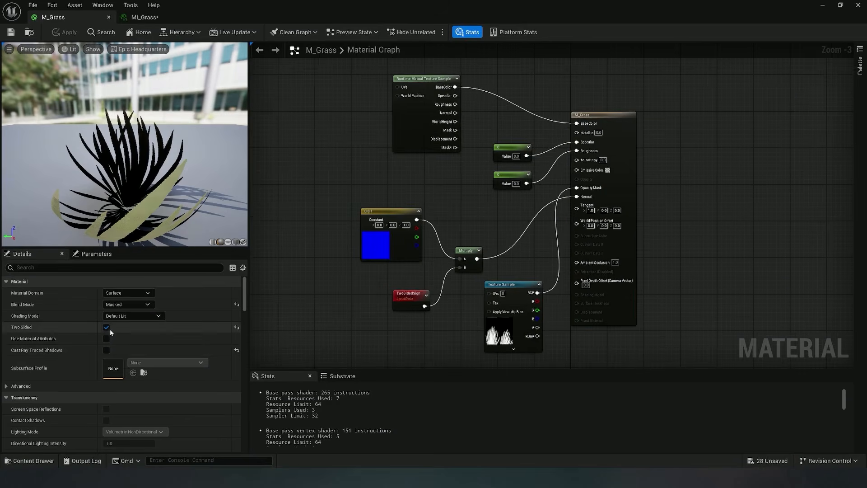
click(107, 327)
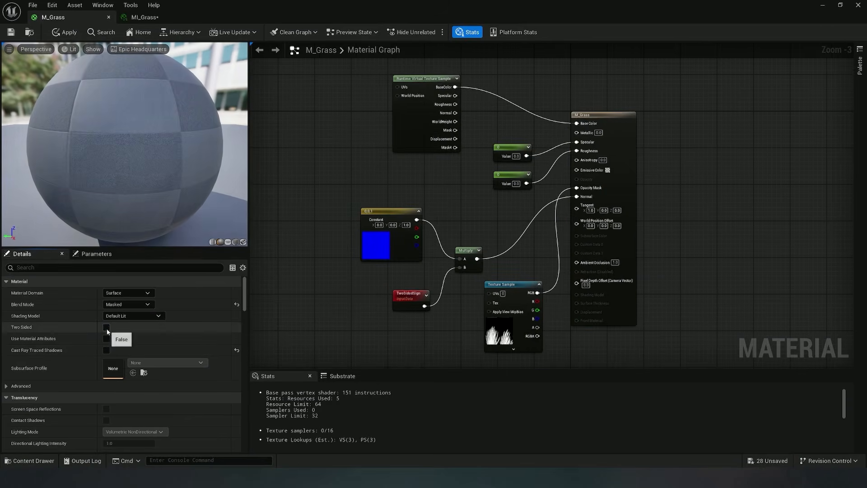
click(11, 33)
click(823, 5)
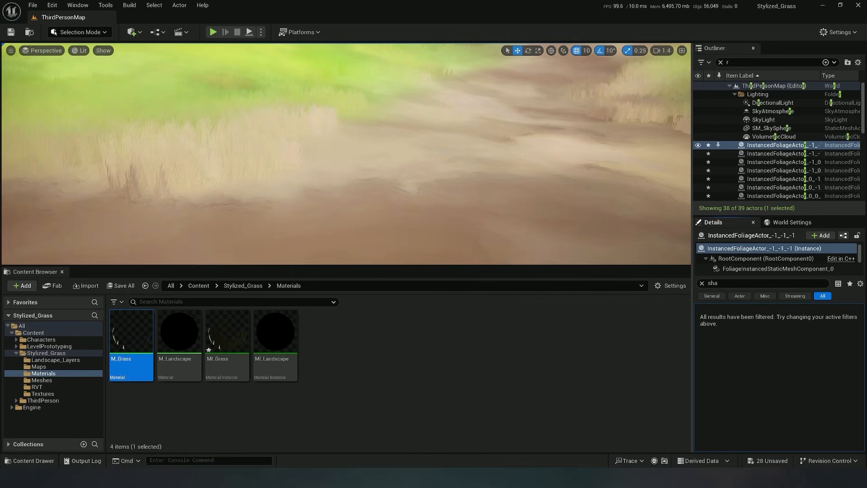
Step: Play the level and run the character across the grassy hills to check how the grass blends with the landscape
key(s)
right_drag(346, 154, 356, 124)
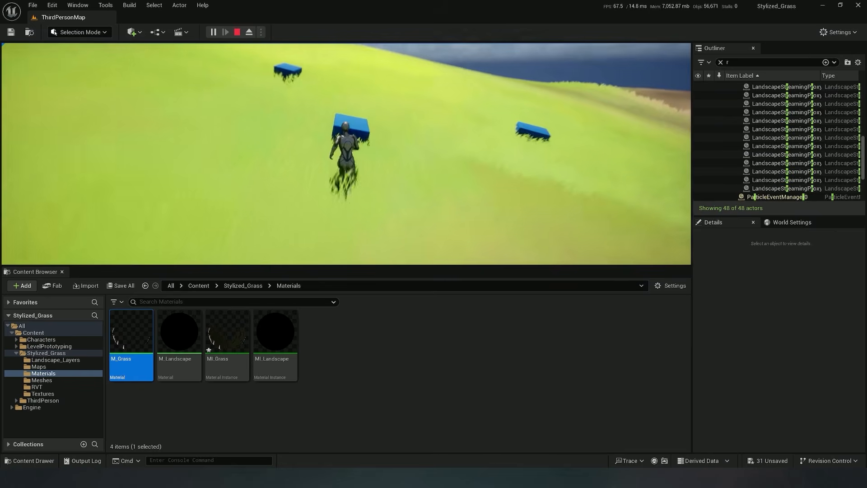
key(w)
key(w)
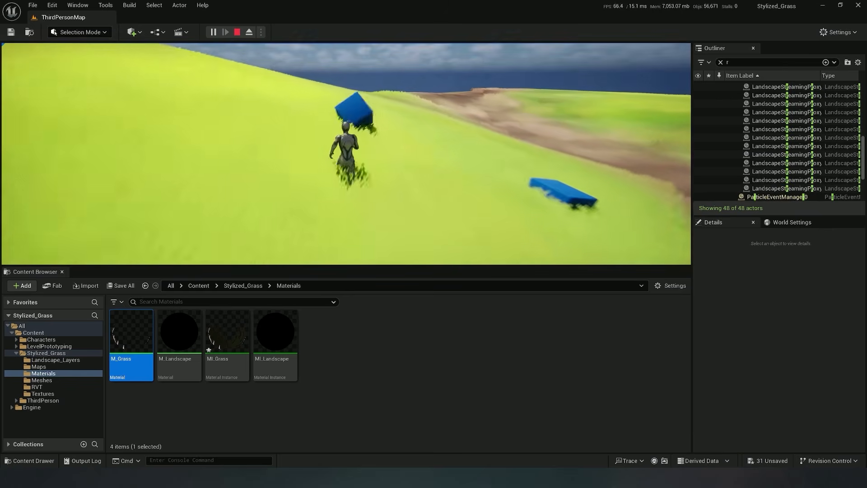
key(w)
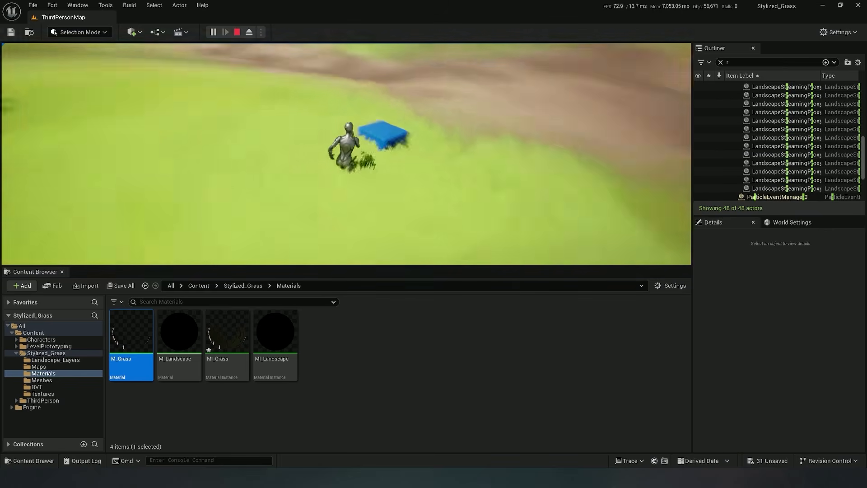
key(w)
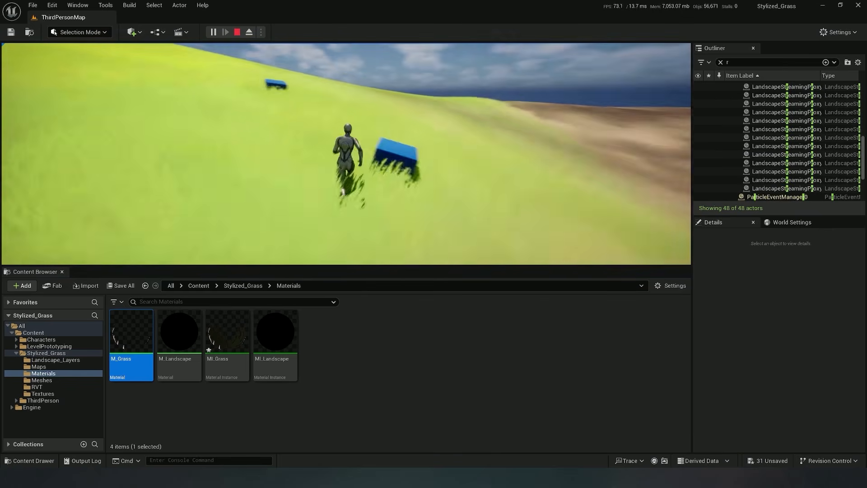
key(w)
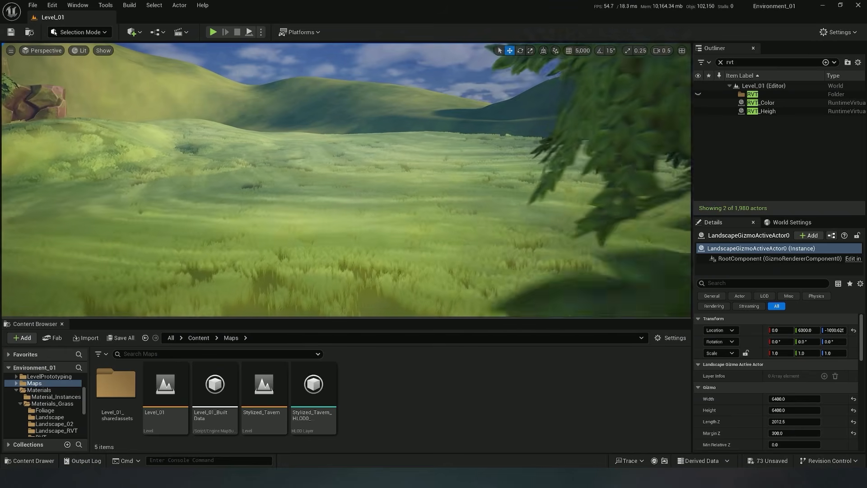
Step: Switch to the Environment_01 project and adjust the Tip_Color of M_Grass_Inst on the color wheel
key(w)
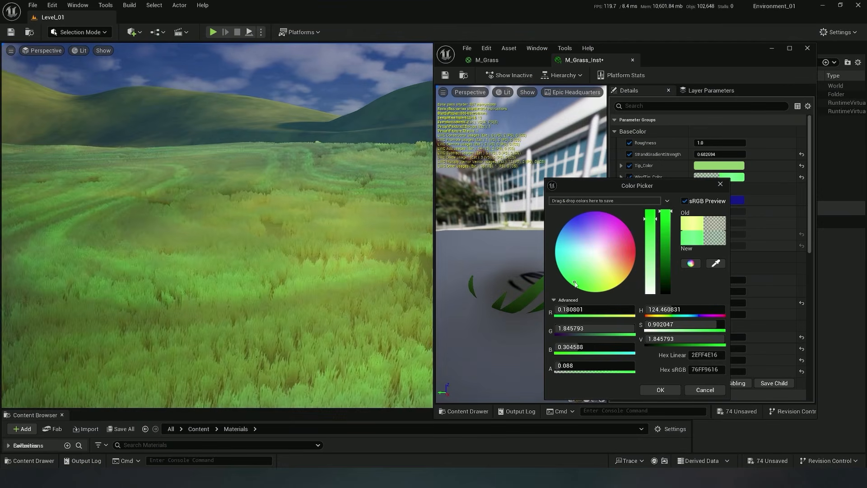
click(718, 184)
click(725, 165)
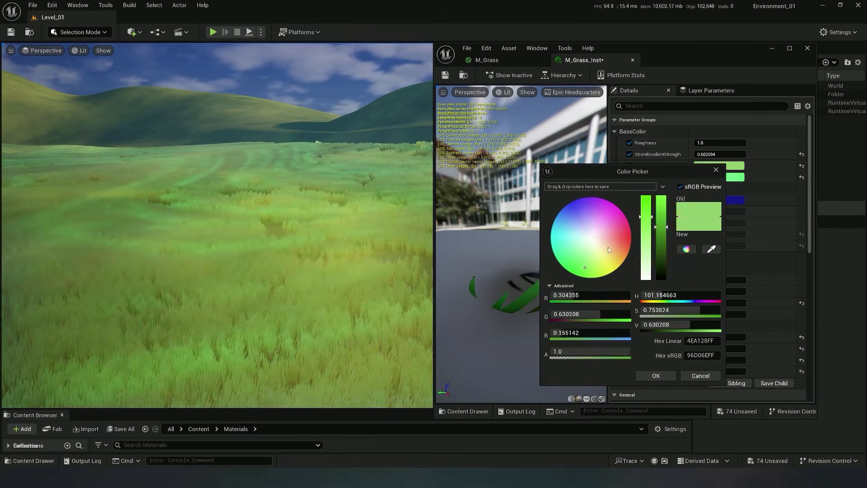
mouse_move(608, 225)
mouse_down()
mouse_move(561, 229)
mouse_move(573, 204)
mouse_move(559, 255)
mouse_up()
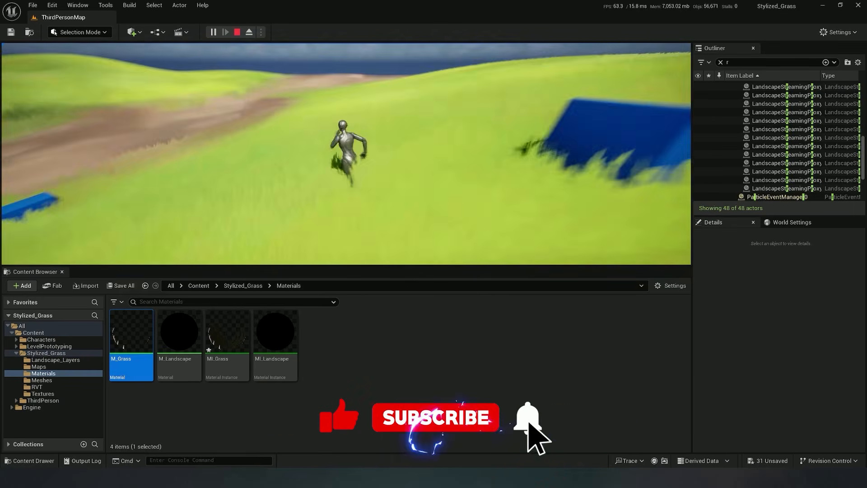
Step: Return to the running Stylized_Grass level and jump the character from the grass toward the dirt path to examine the blending
key(space)
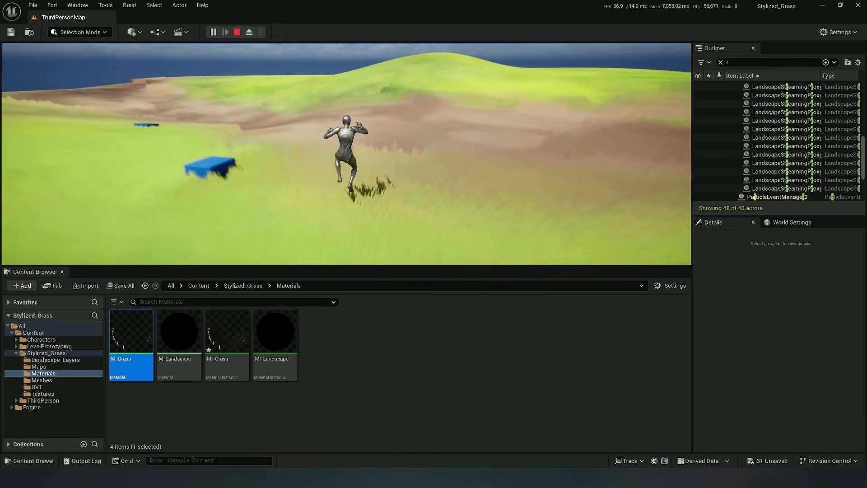
key(space)
key(space)
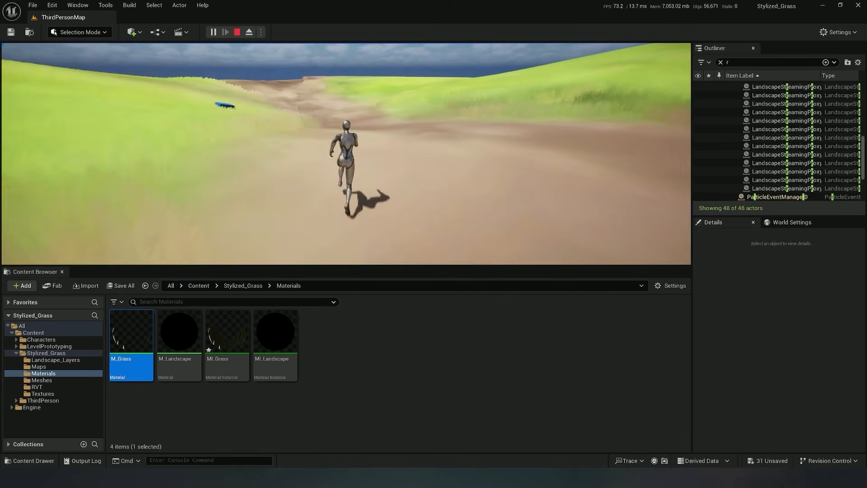